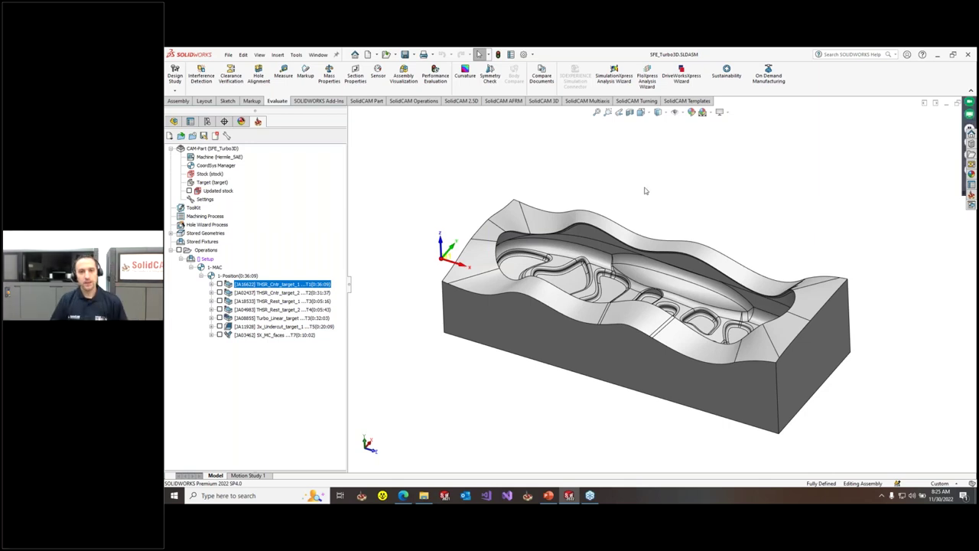
Step: Scroll the CAM tree down to the seven milling operations under the setup
{"action": "scroll", "coordinate": [647, 192], "scroll_direction": "down", "scroll_amount": 3}
Step: Orbit the mold and display the toolpaths of the two roughing operations
{"action": "scroll", "coordinate": [693, 197], "scroll_direction": "down", "scroll_amount": 2}
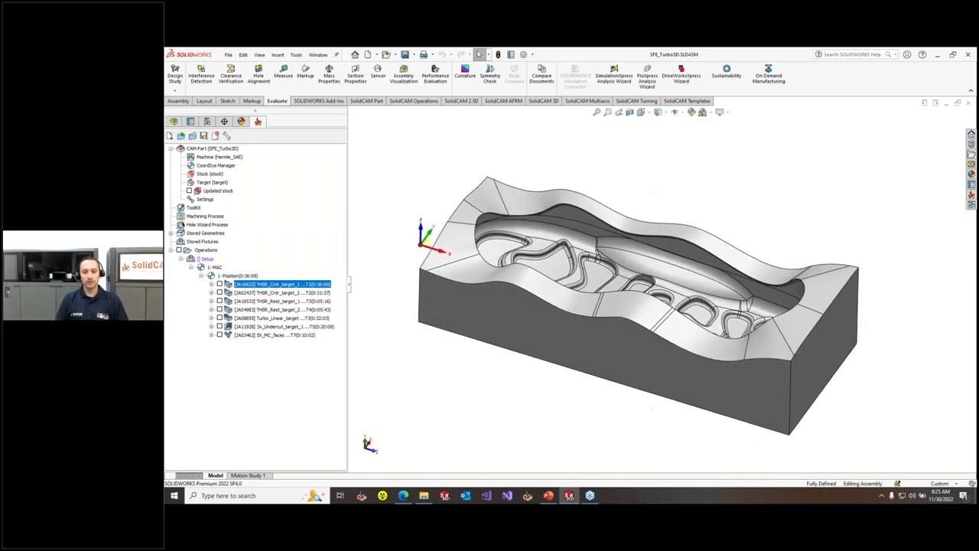
{"action": "mouse_move", "coordinate": [687, 174]}
{"action": "middle_mouse_down"}
{"action": "mouse_move", "coordinate": [690, 230]}
{"action": "mouse_move", "coordinate": [688, 178]}
{"action": "middle_mouse_up"}
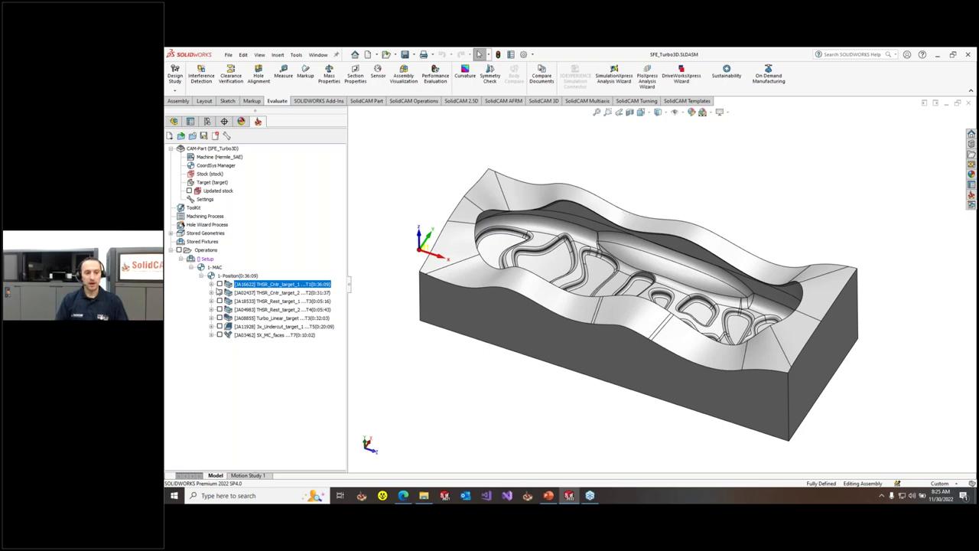
{"action": "mouse_move", "coordinate": [545, 275]}
{"action": "middle_mouse_down"}
{"action": "mouse_move", "coordinate": [543, 245]}
{"action": "mouse_move", "coordinate": [544, 283]}
{"action": "middle_mouse_up"}
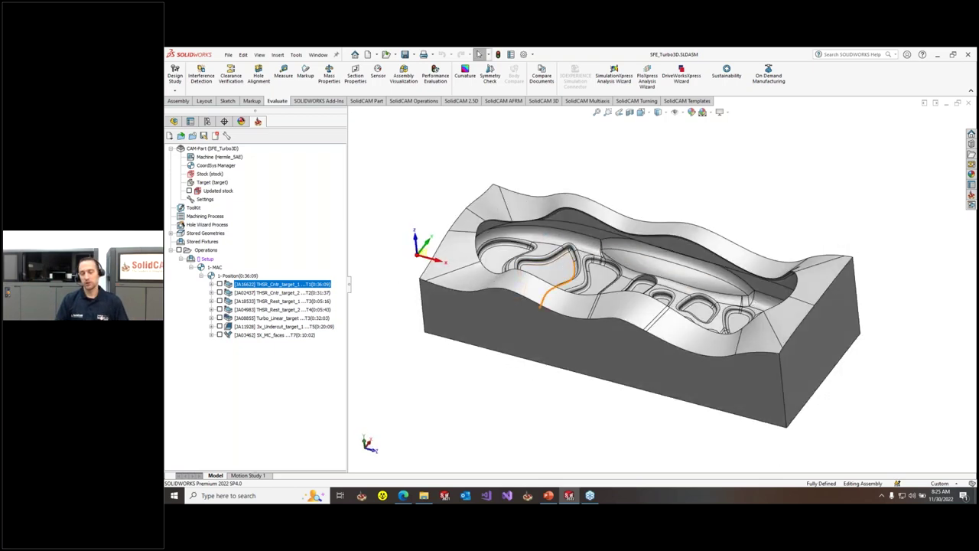
{"action": "middle_click_drag", "start_coordinate": [710, 299], "coordinate": [688, 275]}
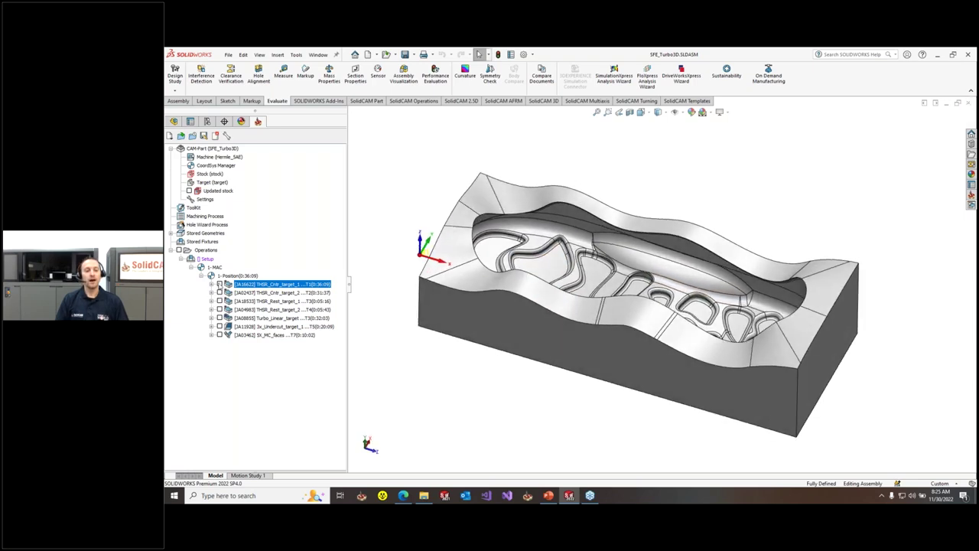
{"action": "left_click", "coordinate": [220, 283]}
{"action": "key", "text": "Up"}
{"action": "key", "text": "Up"}
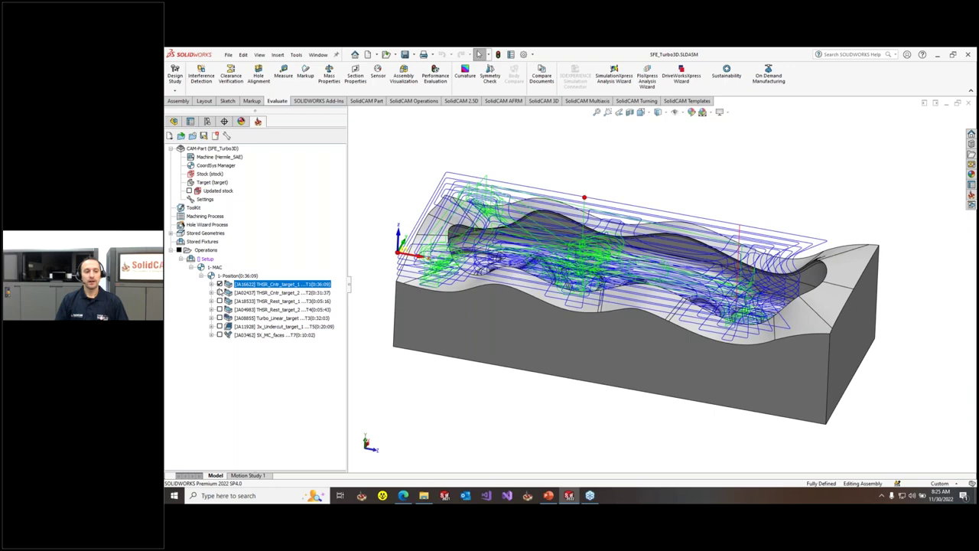
{"action": "left_click", "coordinate": [220, 292]}
{"action": "key", "text": "Down"}
{"action": "key", "text": "Down"}
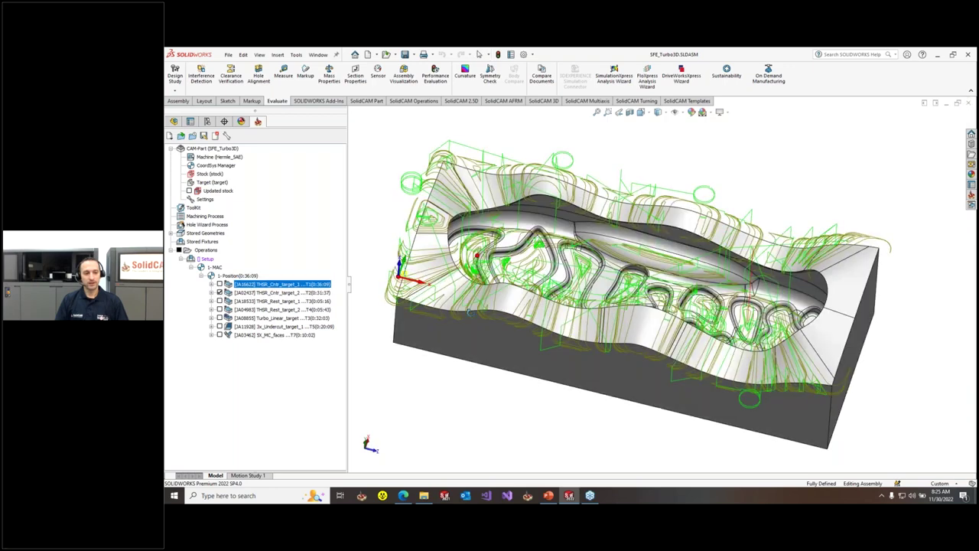
Step: Display both rest roughing toolpaths, then hide the first one and zoom out
{"action": "left_click", "coordinate": [219, 301]}
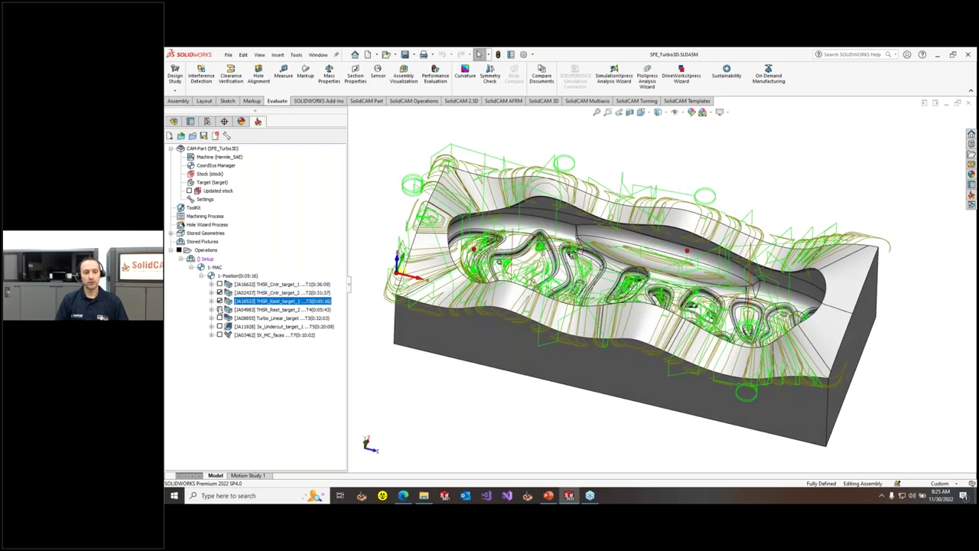
{"action": "left_click", "coordinate": [220, 309]}
{"action": "key", "text": "Down"}
{"action": "key", "text": "Down"}
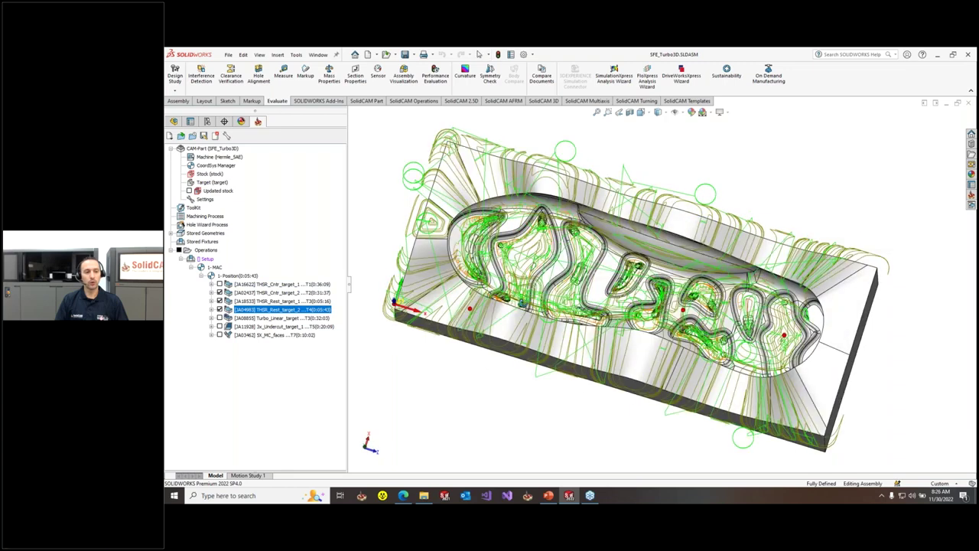
{"action": "key", "text": "Up"}
{"action": "key", "text": "Up"}
{"action": "left_click", "coordinate": [220, 300]}
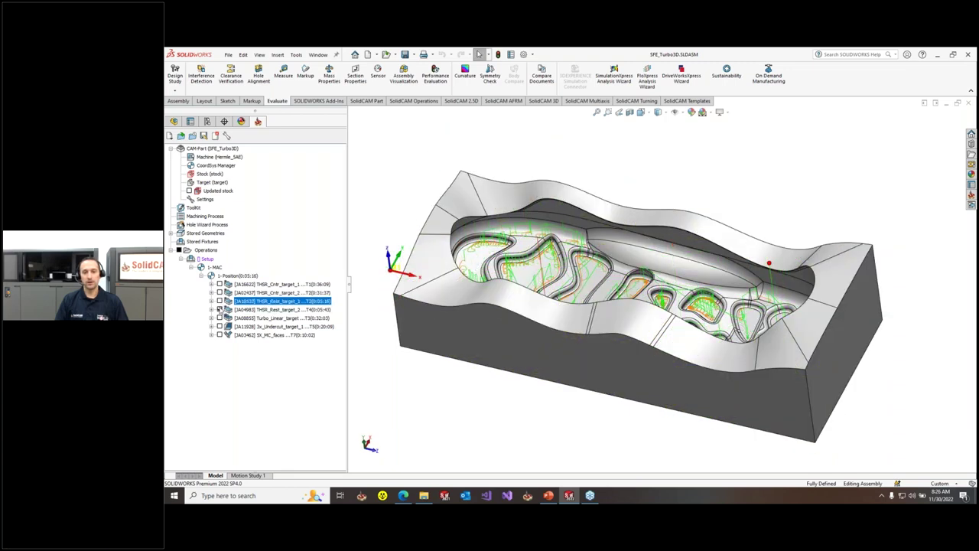
{"action": "scroll", "coordinate": [598, 265], "scroll_direction": "down", "scroll_amount": 6}
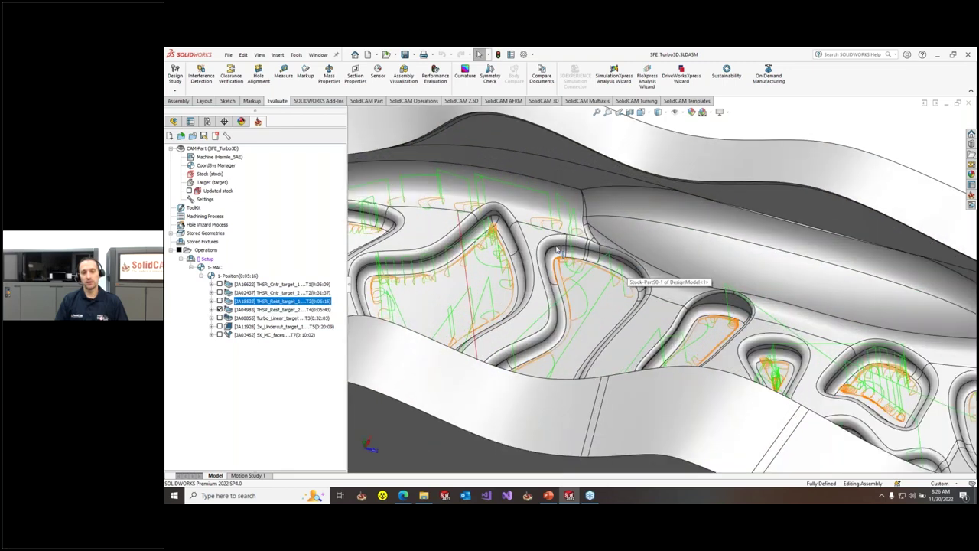
{"action": "scroll", "coordinate": [553, 241], "scroll_direction": "up", "scroll_amount": 5}
{"action": "middle_click_drag", "start_coordinate": [553, 242], "coordinate": [589, 256]}
Step: Preview the Turbo_Linear toolpath alone, then bring up the first operation's context menu
{"action": "left_click", "coordinate": [220, 309]}
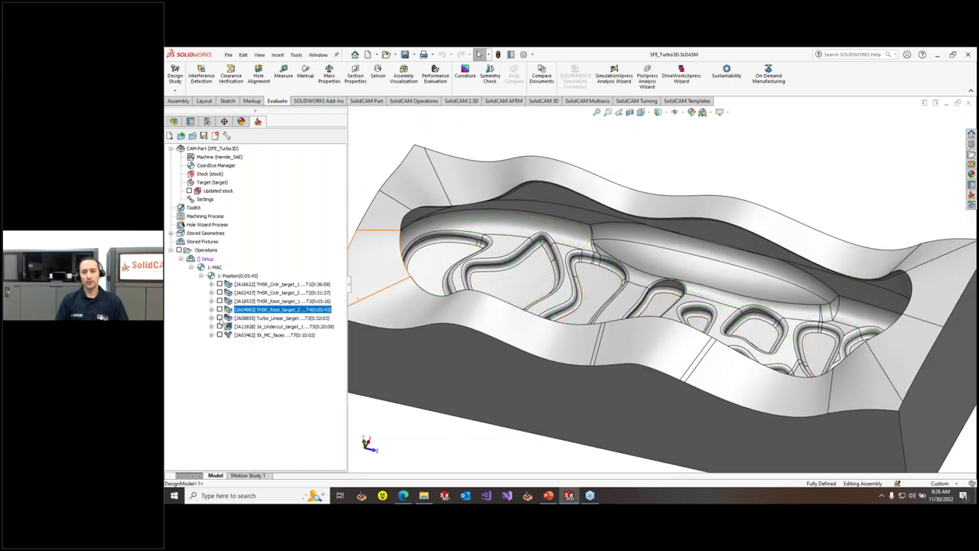
{"action": "left_click", "coordinate": [220, 317]}
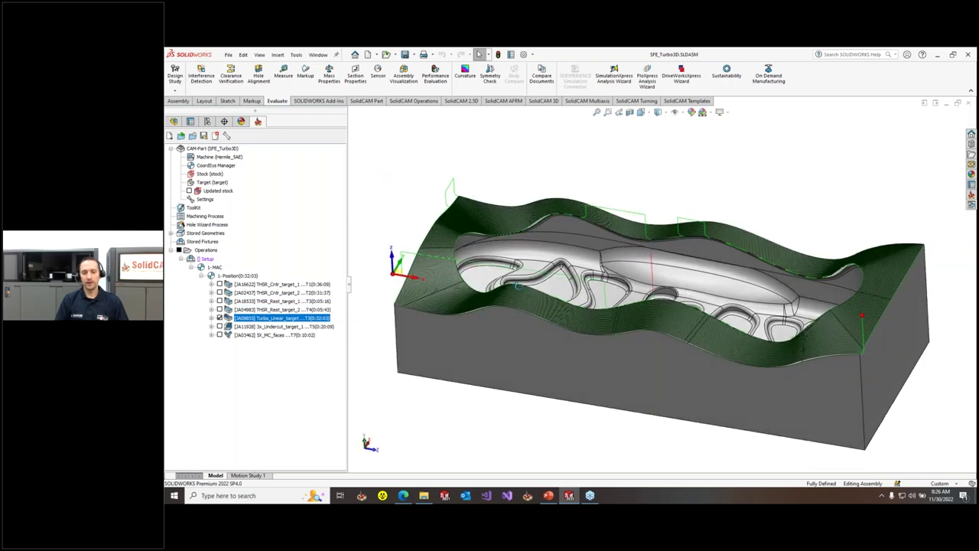
{"action": "left_click", "coordinate": [219, 318]}
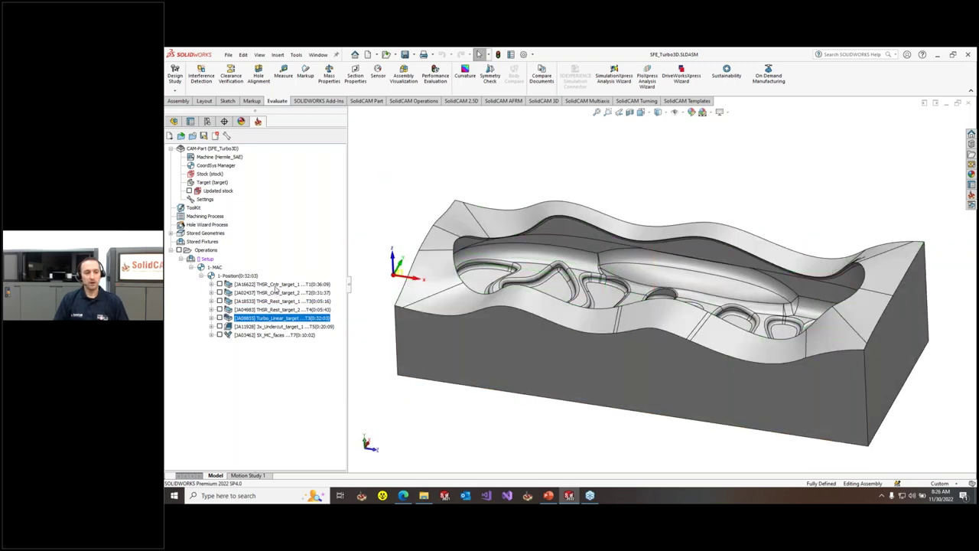
{"action": "right_click", "coordinate": [276, 286]}
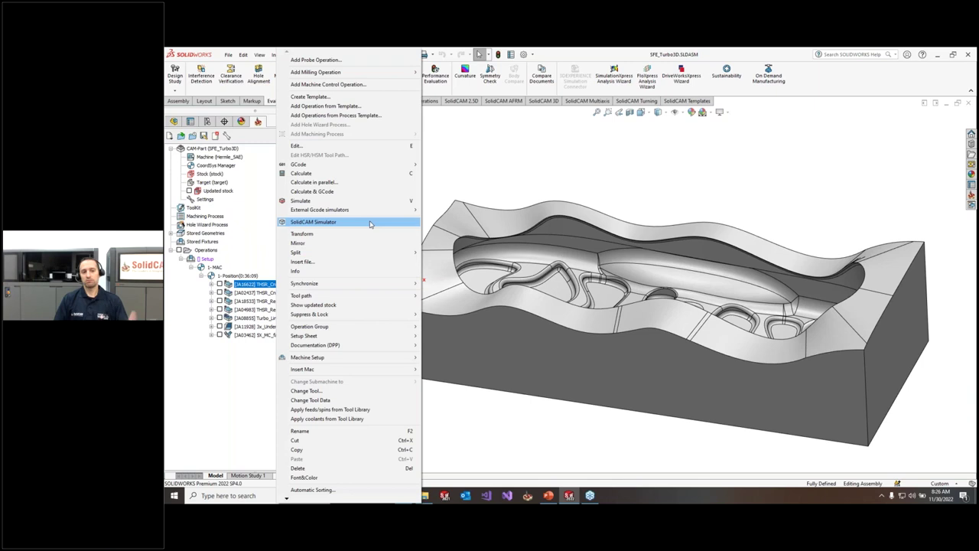
Step: Run the first roughing operation in SolidCAM Simulator, raising playback to full speed
{"action": "left_click", "coordinate": [370, 223]}
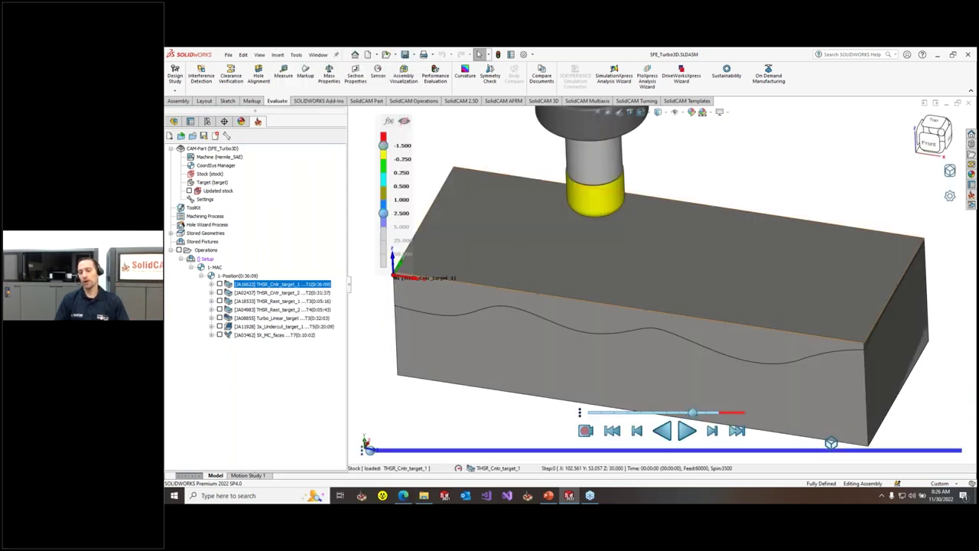
{"action": "scroll", "coordinate": [732, 209], "scroll_direction": "up", "scroll_amount": 3}
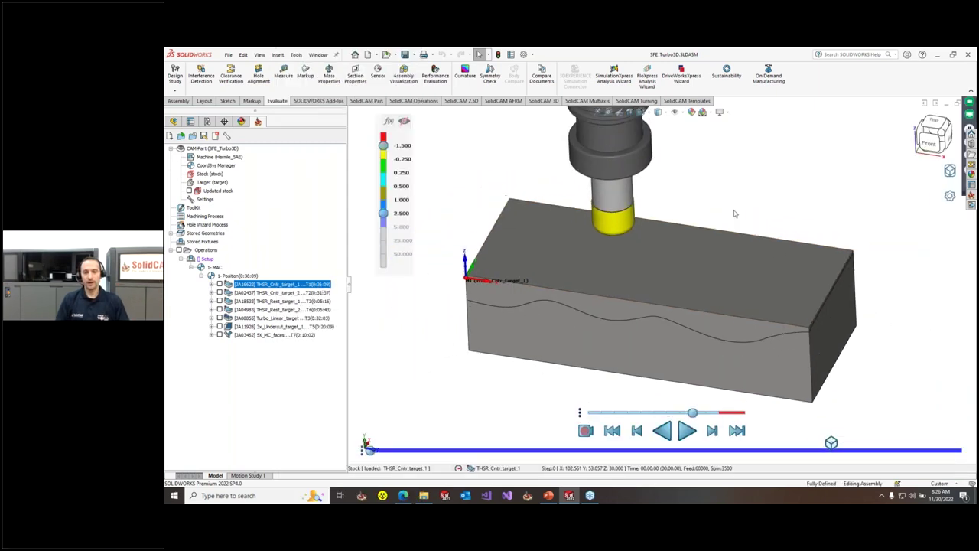
{"action": "left_click", "coordinate": [686, 430]}
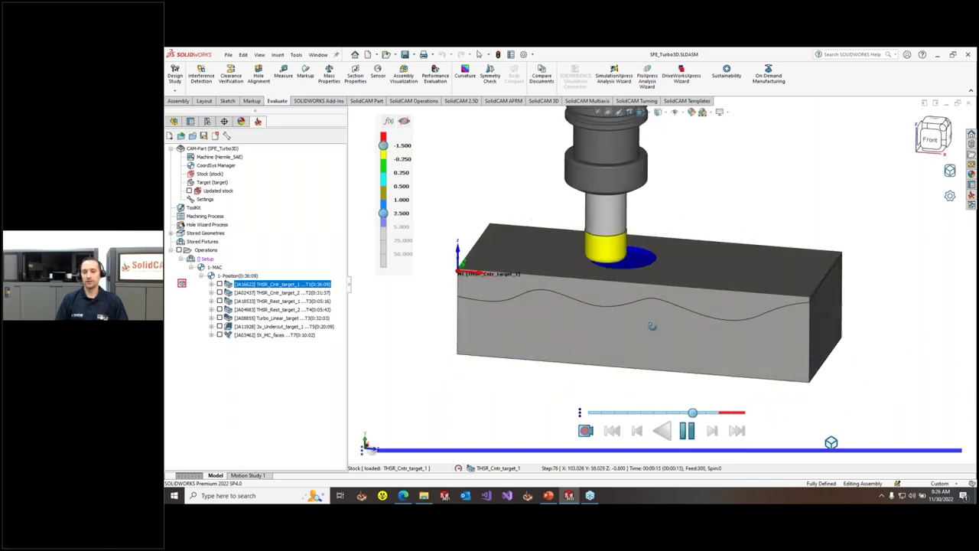
{"action": "mouse_move", "coordinate": [693, 413]}
{"action": "left_mouse_down"}
{"action": "mouse_move", "coordinate": [704, 413]}
{"action": "mouse_move", "coordinate": [692, 413]}
{"action": "left_mouse_up"}
{"action": "middle_click_drag", "start_coordinate": [803, 306], "coordinate": [863, 300]}
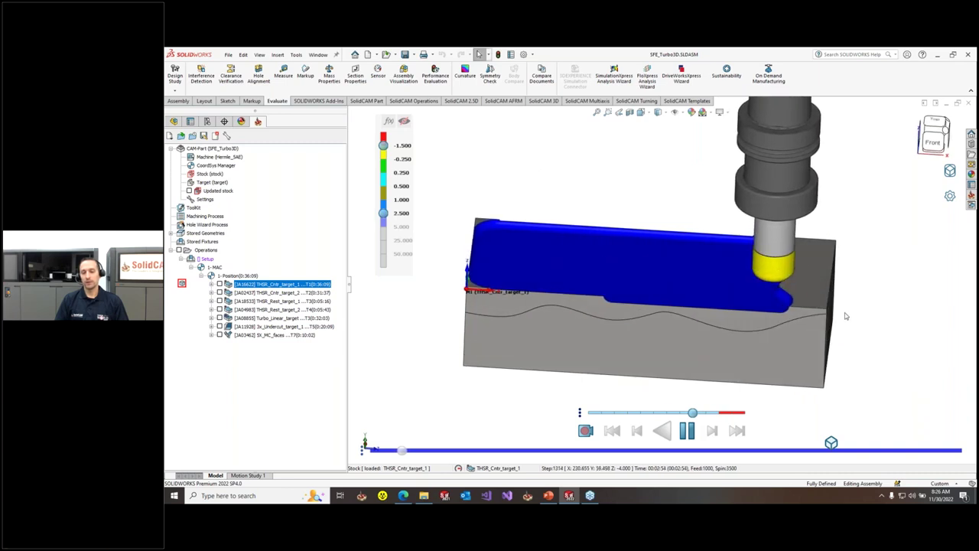
{"action": "left_click_drag", "start_coordinate": [693, 413], "coordinate": [706, 414]}
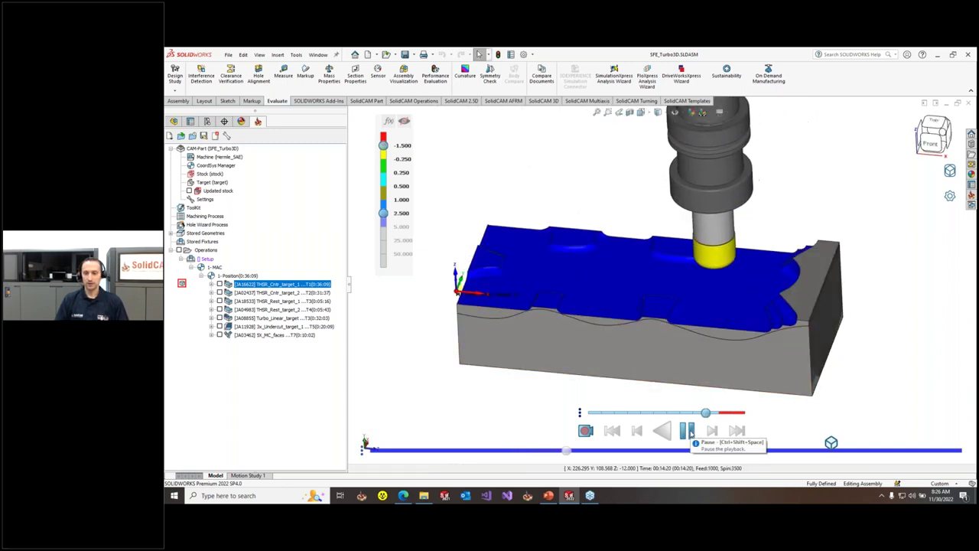
{"action": "left_click_drag", "start_coordinate": [705, 414], "coordinate": [745, 414]}
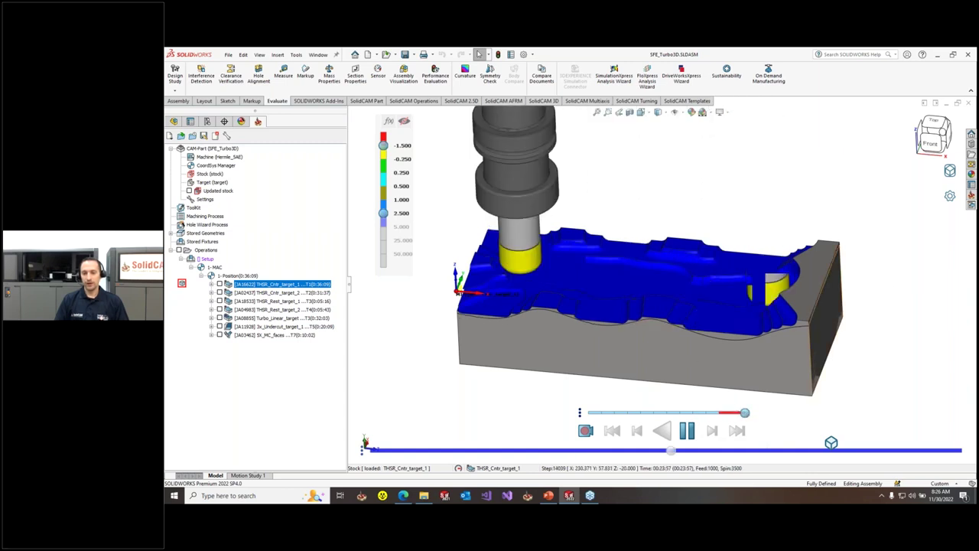
Step: Orbit the machined block to a near-front view and exit the simulation
{"action": "middle_click_drag", "start_coordinate": [892, 290], "coordinate": [880, 295]}
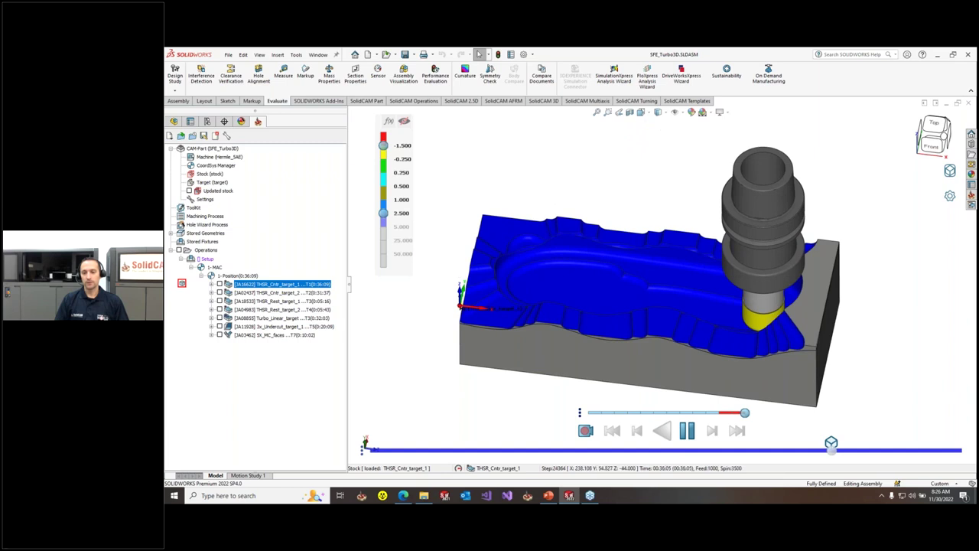
{"action": "middle_click_drag", "start_coordinate": [890, 348], "coordinate": [825, 293]}
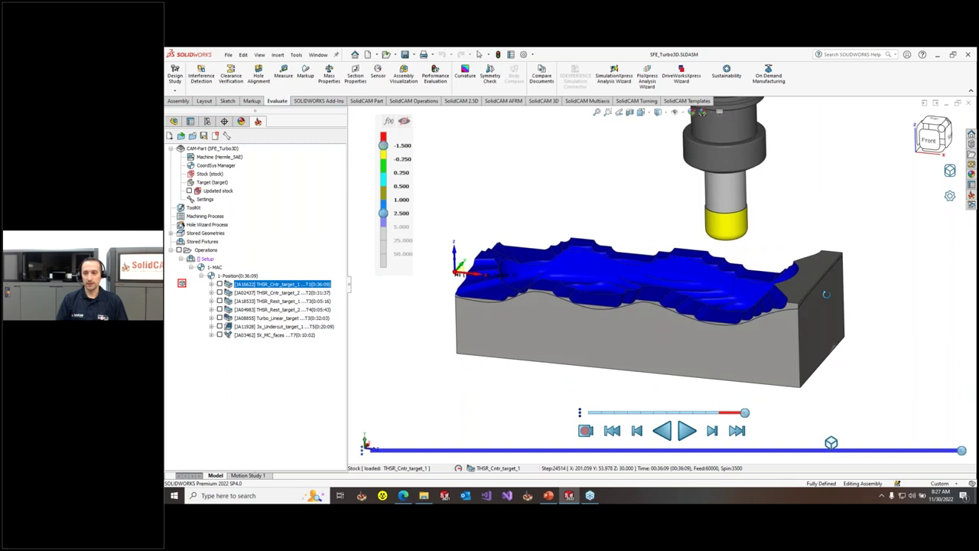
{"action": "right_click", "coordinate": [826, 294]}
{"action": "left_click", "coordinate": [916, 405]}
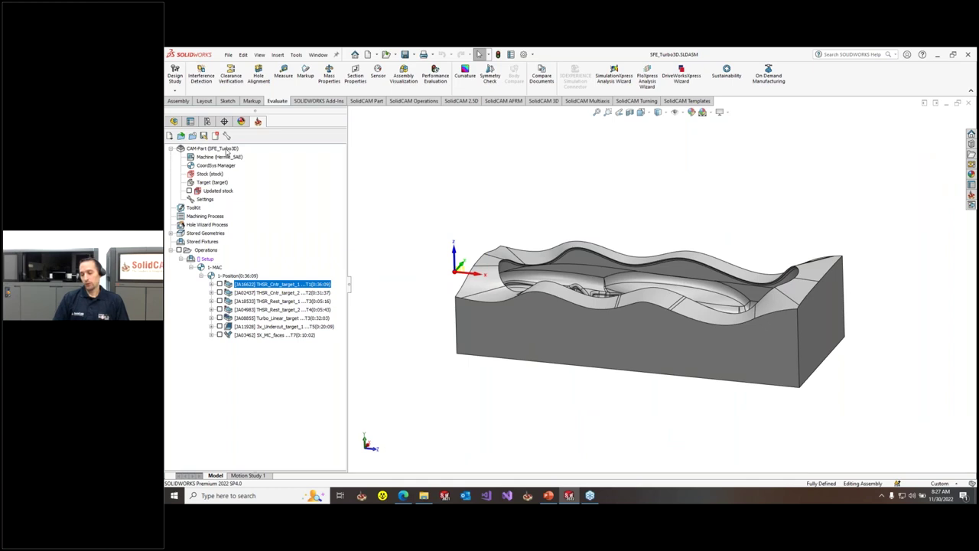
Step: Read SetupSheet_Turbo3D.pdf in Edge down to the 2:21:01 total time, then minimize Edge
{"action": "left_click", "coordinate": [404, 495]}
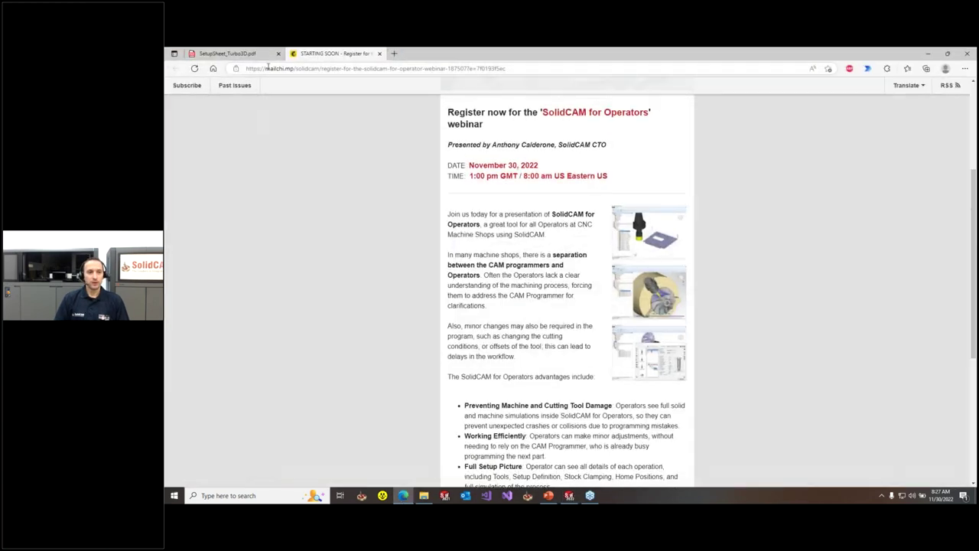
{"action": "left_click", "coordinate": [229, 54]}
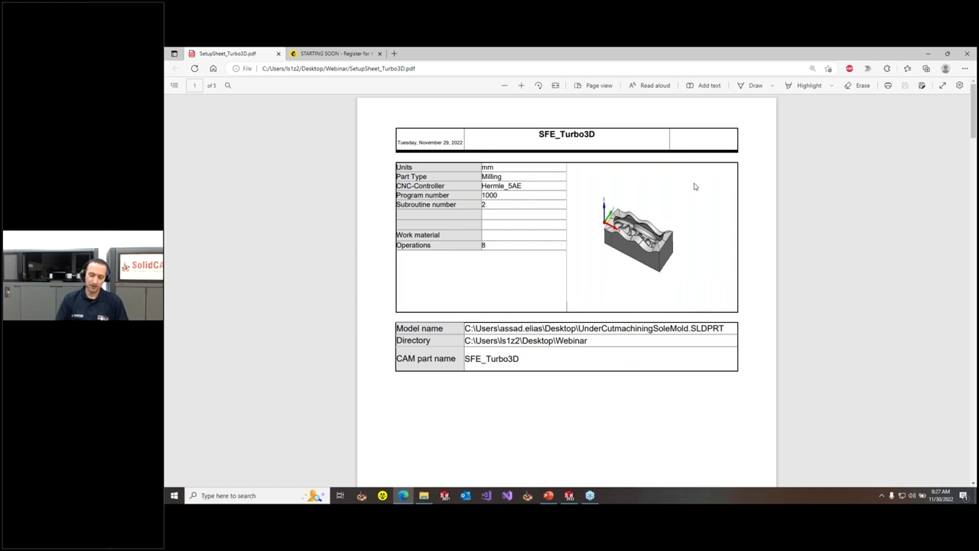
{"action": "scroll", "coordinate": [640, 303], "scroll_direction": "down", "scroll_amount": 10}
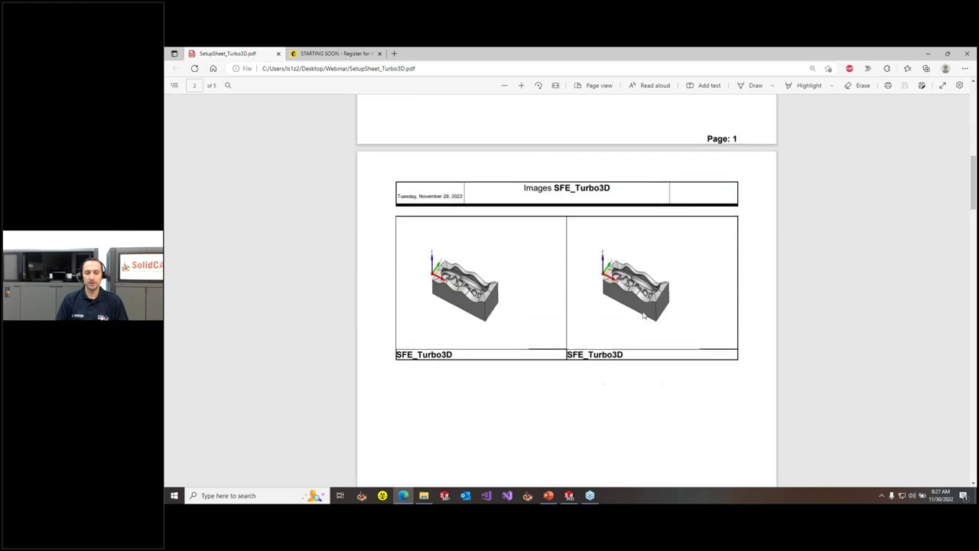
{"action": "scroll", "coordinate": [589, 363], "scroll_direction": "down", "scroll_amount": 8}
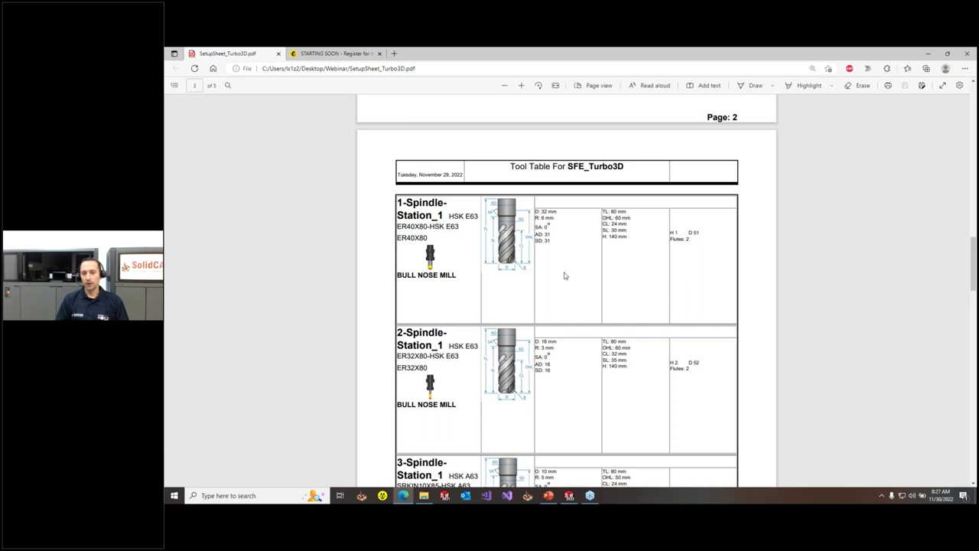
{"action": "scroll", "coordinate": [564, 302], "scroll_direction": "down", "scroll_amount": 3}
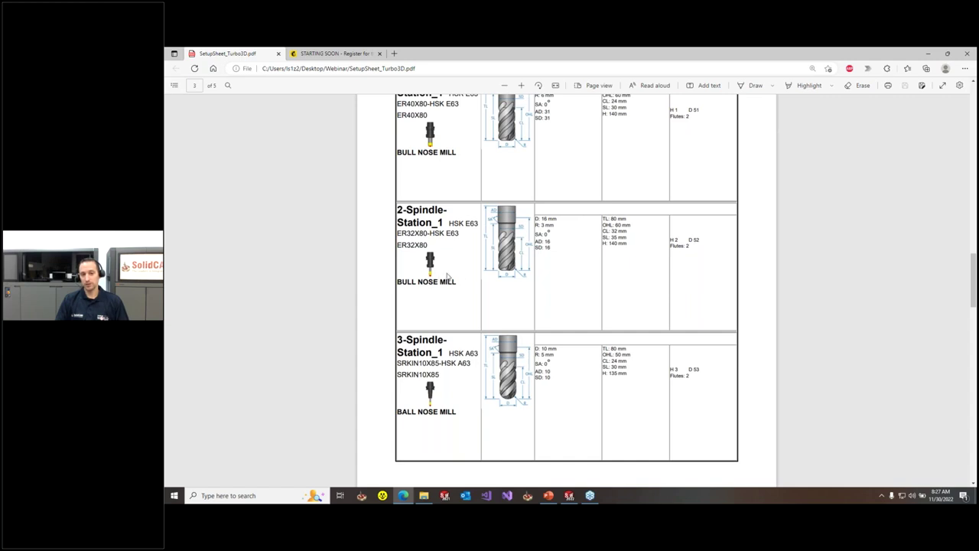
{"action": "scroll", "coordinate": [576, 293], "scroll_direction": "down", "scroll_amount": 15}
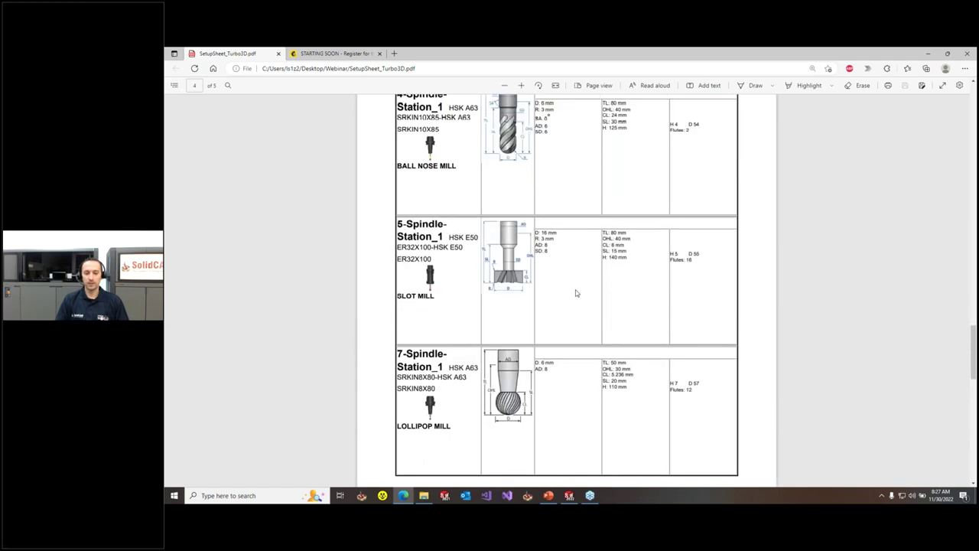
{"action": "scroll", "coordinate": [576, 293], "scroll_direction": "down", "scroll_amount": 14}
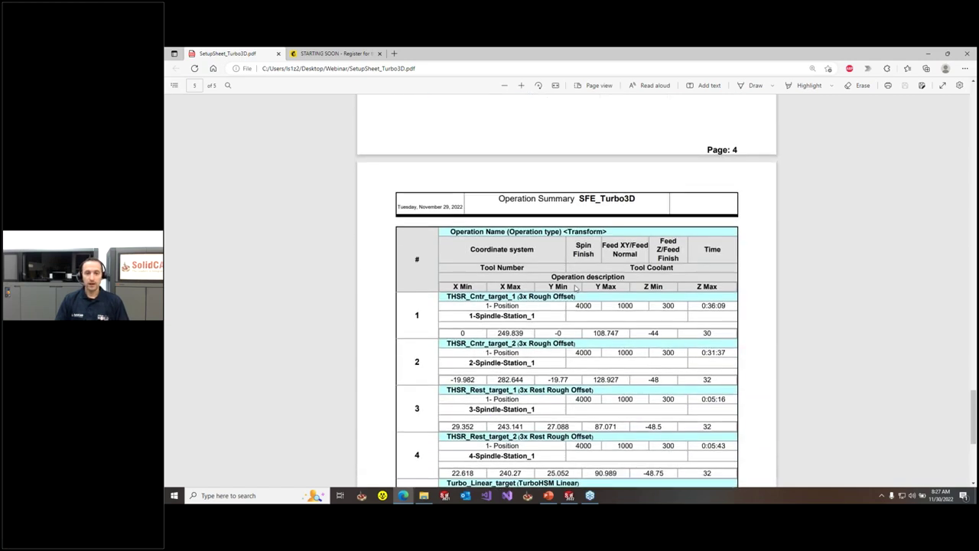
{"action": "scroll", "coordinate": [569, 258], "scroll_direction": "up", "scroll_amount": 2}
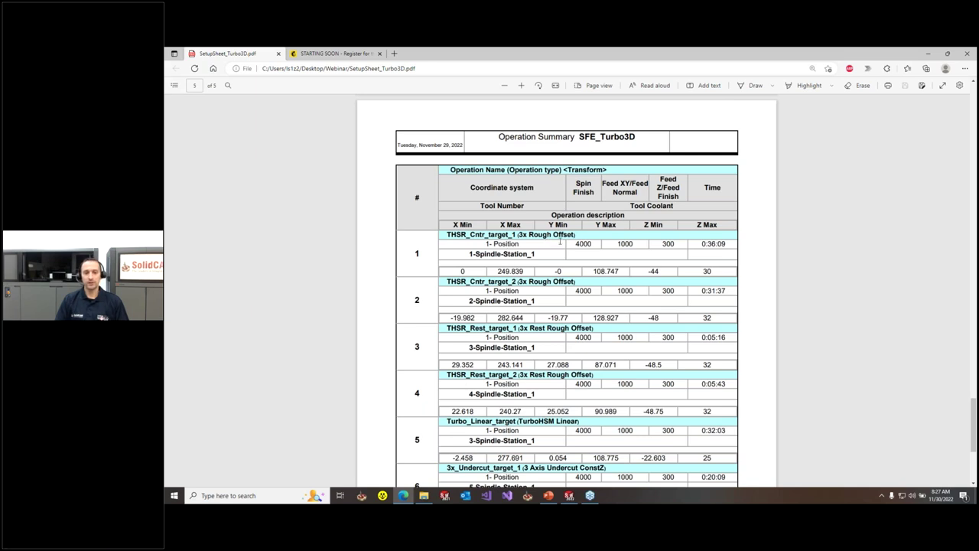
{"action": "scroll", "coordinate": [564, 264], "scroll_direction": "down", "scroll_amount": 4}
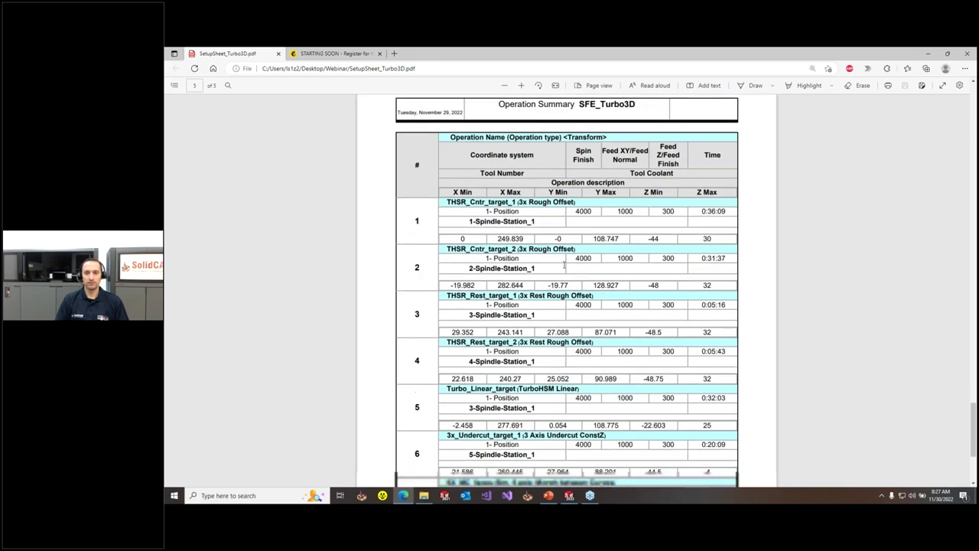
{"action": "scroll", "coordinate": [589, 308], "scroll_direction": "down", "scroll_amount": 2}
{"action": "scroll", "coordinate": [650, 367], "scroll_direction": "up", "scroll_amount": 2}
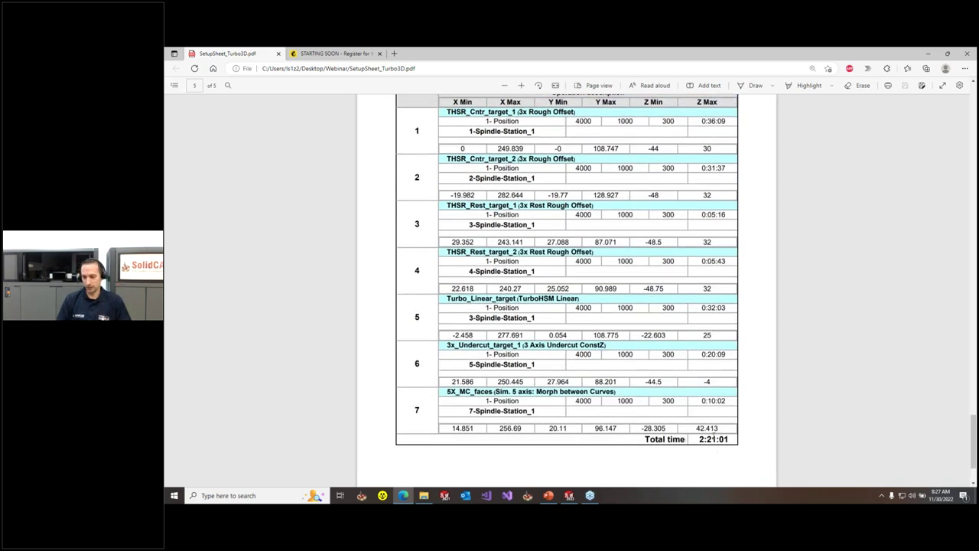
{"action": "scroll", "coordinate": [707, 436], "scroll_direction": "up", "scroll_amount": 6}
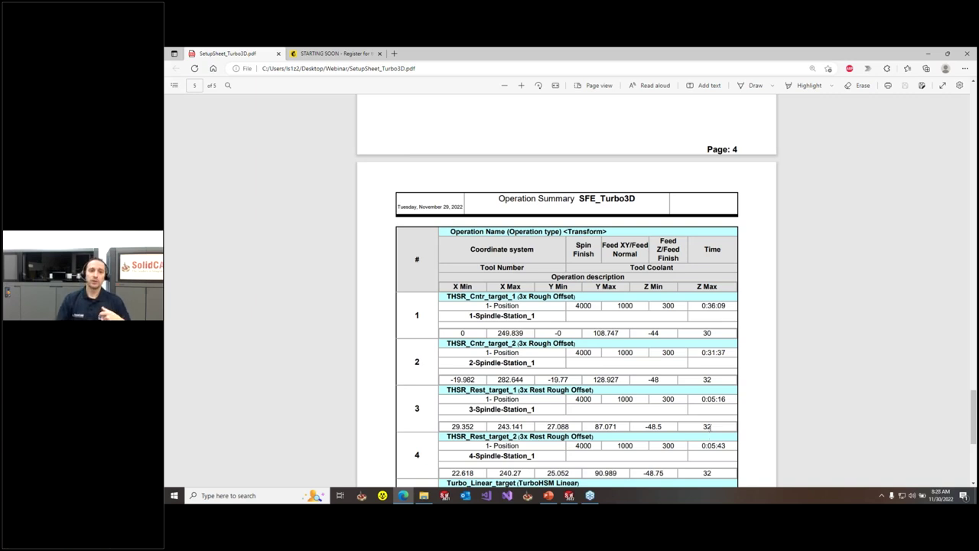
{"action": "left_click", "coordinate": [930, 55]}
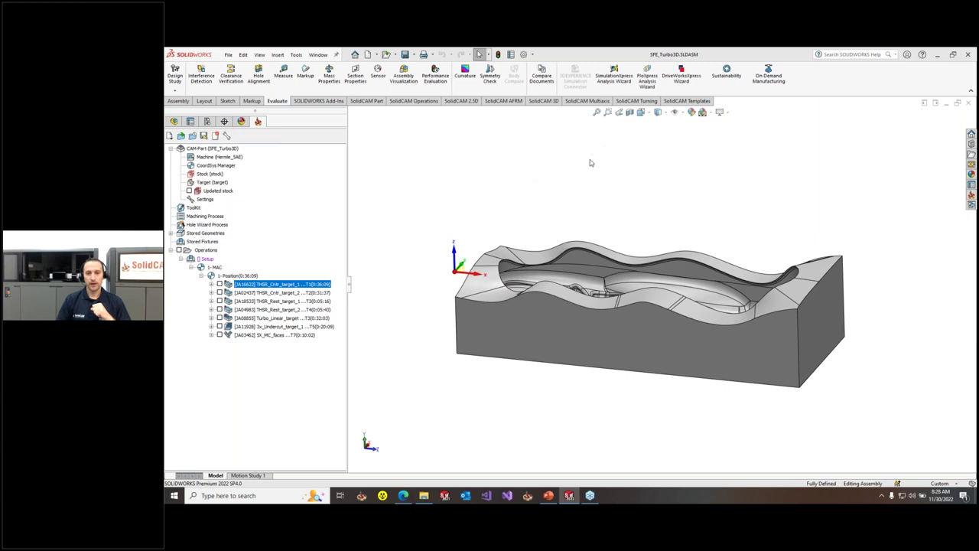
Step: Inspect the CAM-Part settings and cancel without making changes
{"action": "left_click", "coordinate": [447, 194]}
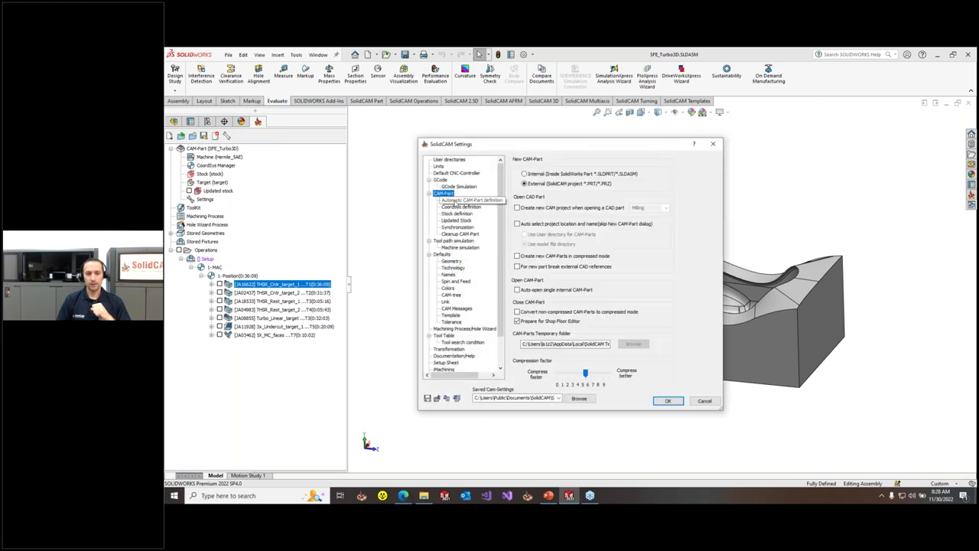
{"action": "left_click", "coordinate": [454, 200]}
{"action": "key", "text": "Up"}
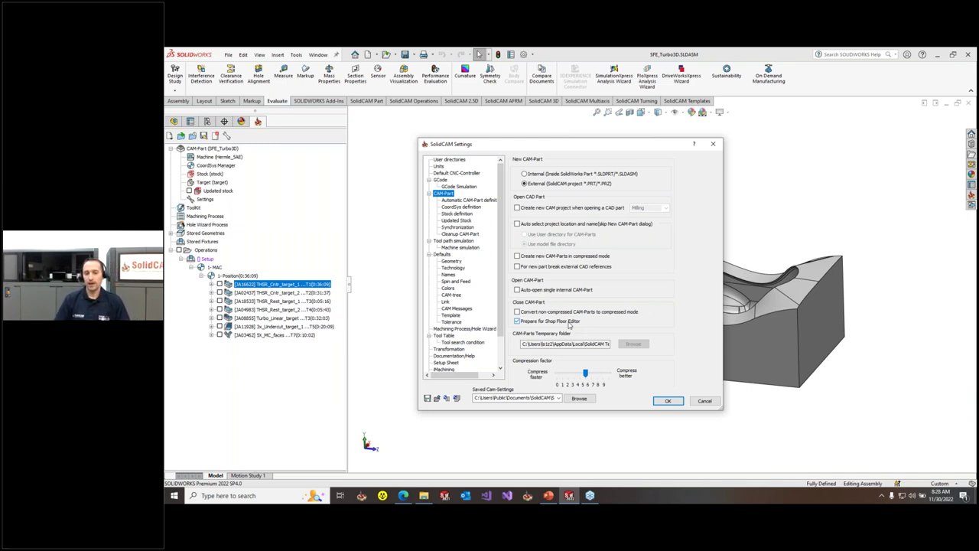
{"action": "left_click", "coordinate": [708, 403]}
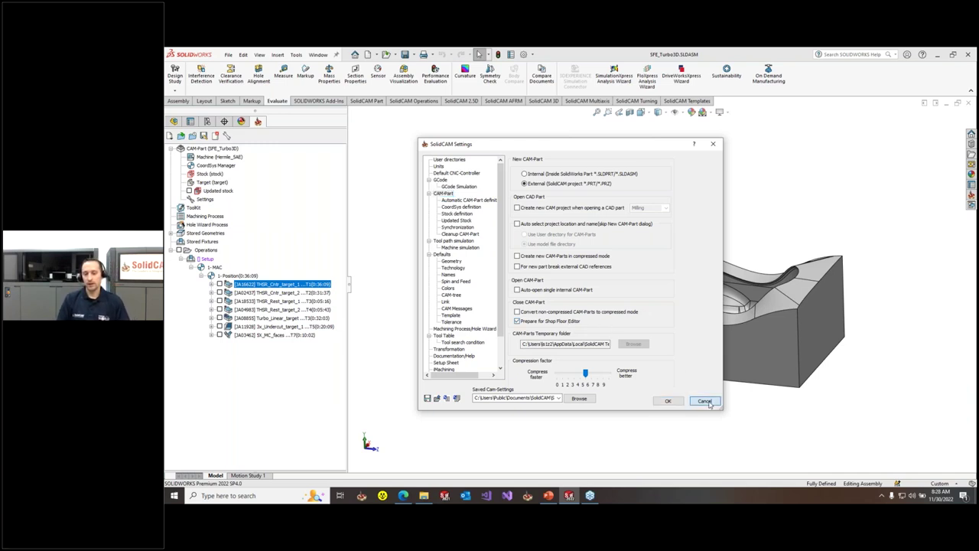
Step: Close the Turbo3D CAM part and minimize SOLIDWORKS to the desktop
{"action": "right_click", "coordinate": [222, 149]}
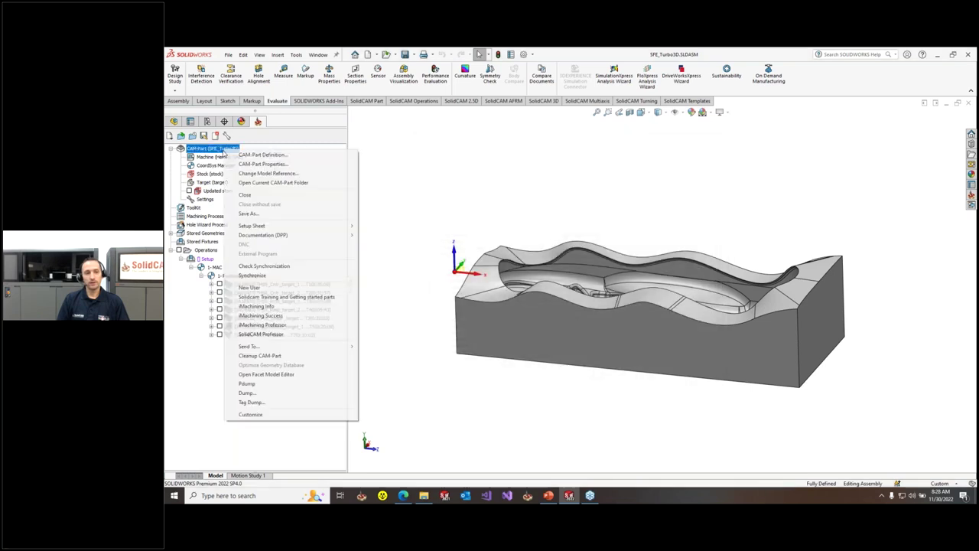
{"action": "left_click", "coordinate": [270, 196]}
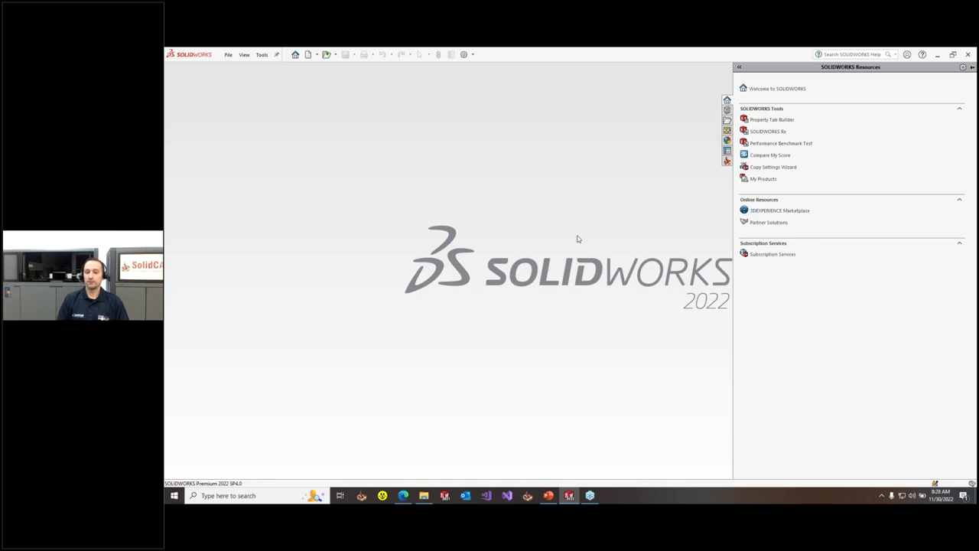
{"action": "left_click", "coordinate": [937, 55]}
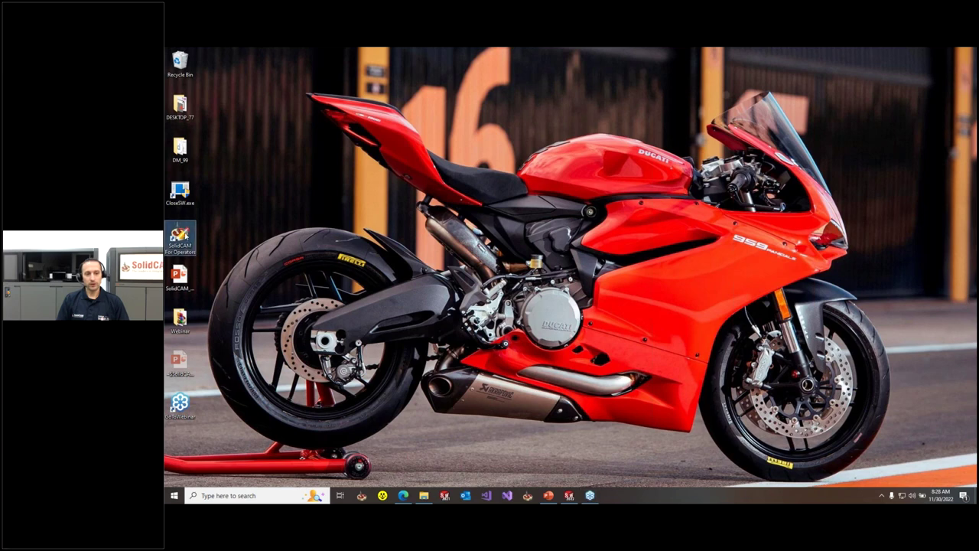
Step: Launch SolidCAM for Operators, open the recent Turbo3D CAM part, and maximize the window
{"action": "double_click", "coordinate": [180, 237]}
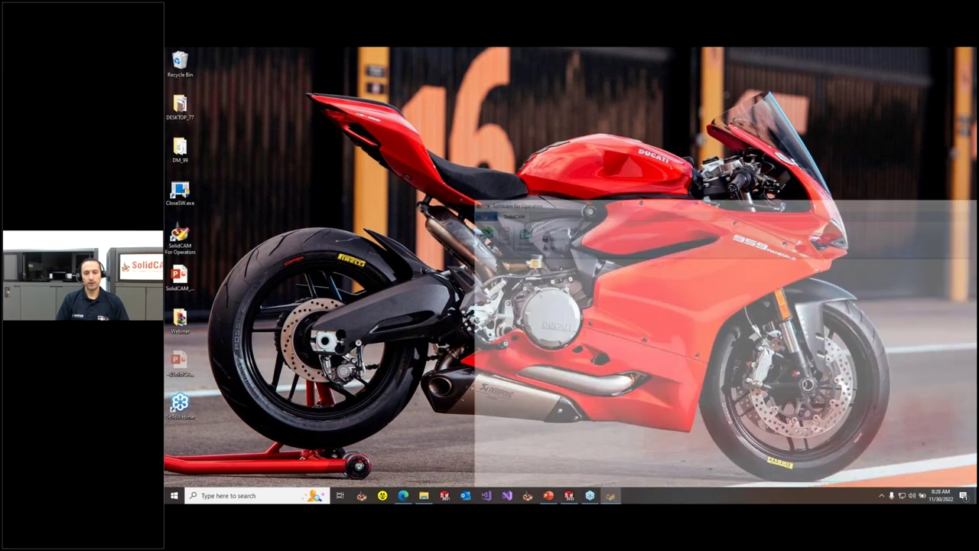
{"action": "left_click_drag", "start_coordinate": [691, 201], "coordinate": [478, 82]}
{"action": "left_click", "coordinate": [306, 113]}
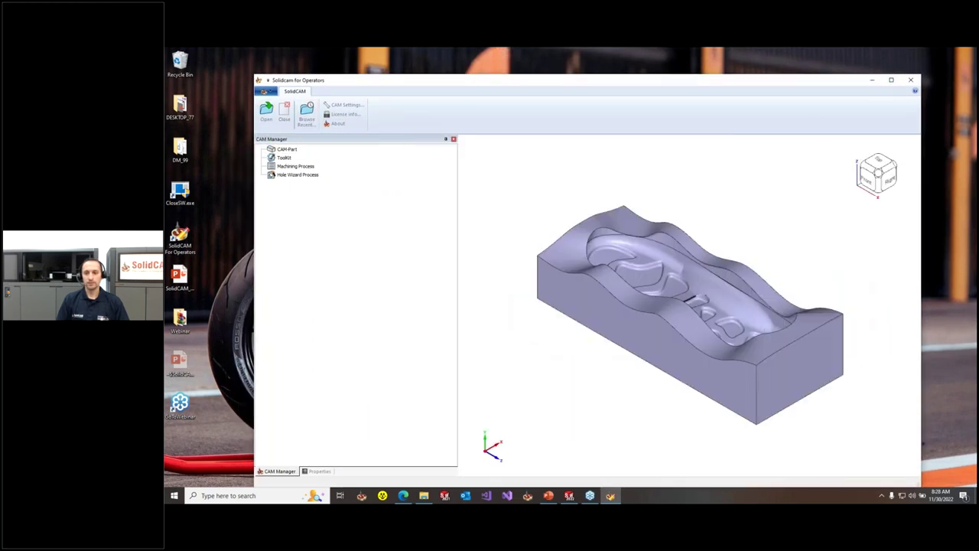
{"action": "left_click", "coordinate": [892, 80]}
{"action": "middle_click_drag", "start_coordinate": [666, 201], "coordinate": [544, 450]}
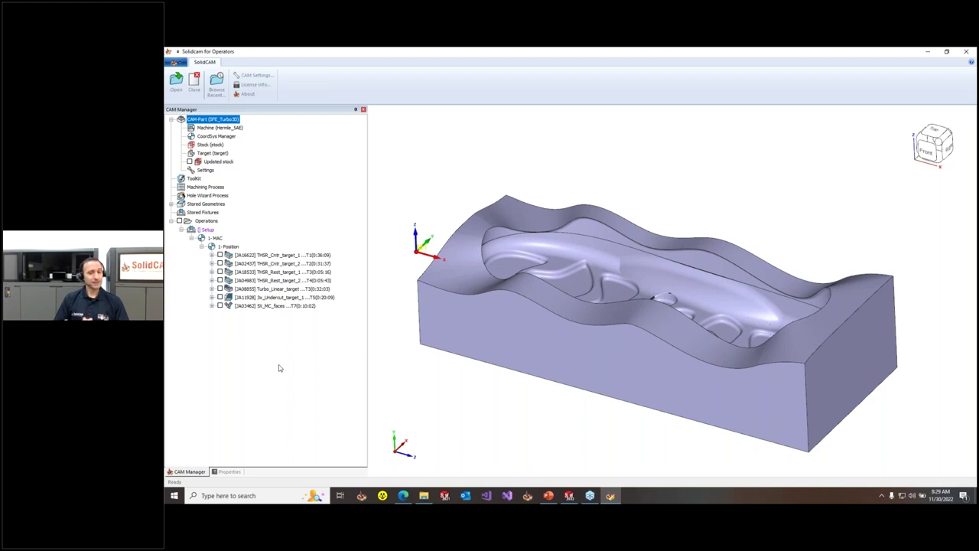
{"action": "left_click", "coordinate": [224, 128]}
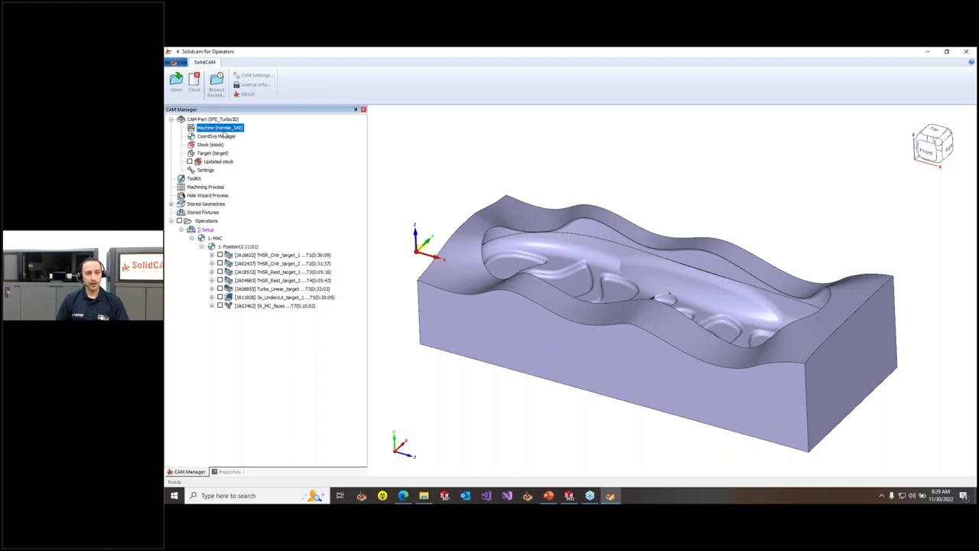
{"action": "left_click", "coordinate": [243, 178]}
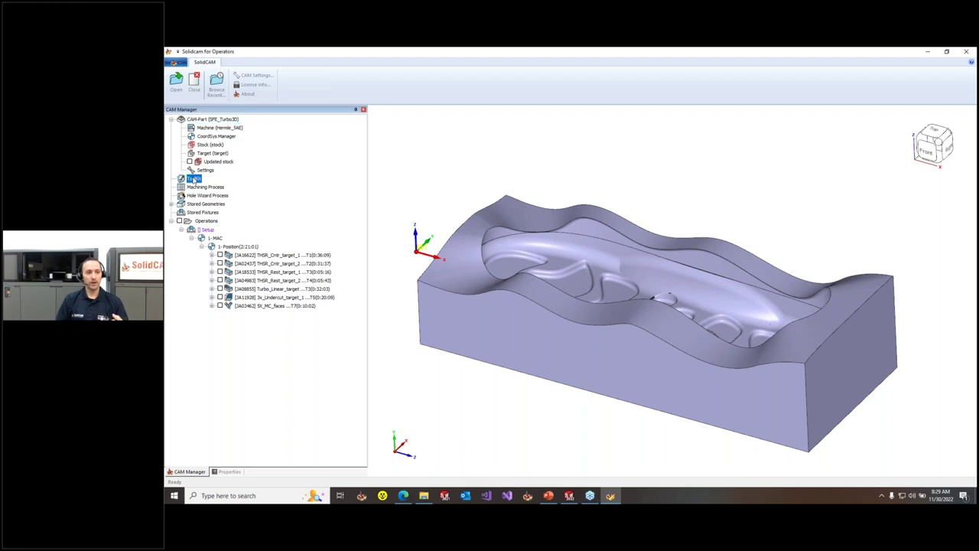
{"action": "double_click", "coordinate": [243, 179]}
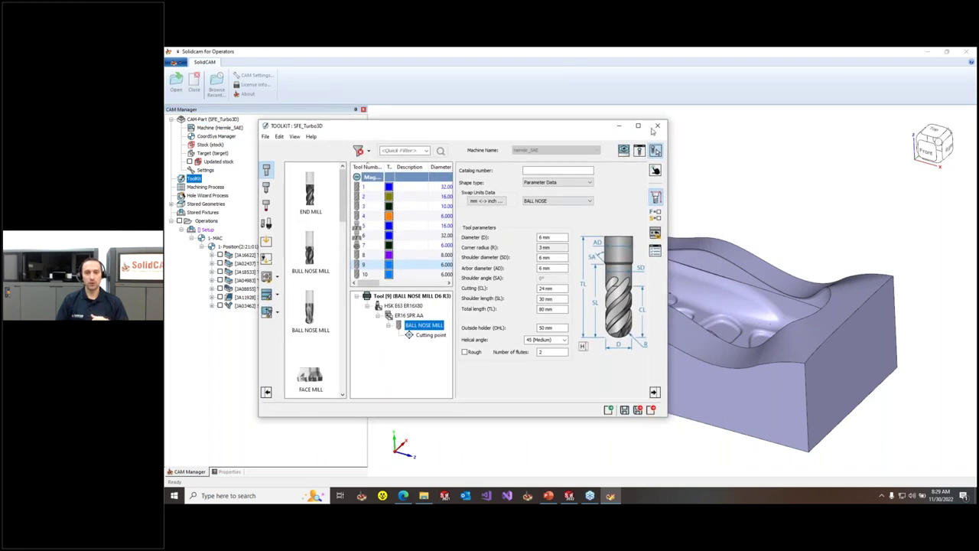
{"action": "left_click", "coordinate": [657, 125]}
{"action": "left_click", "coordinate": [220, 255]}
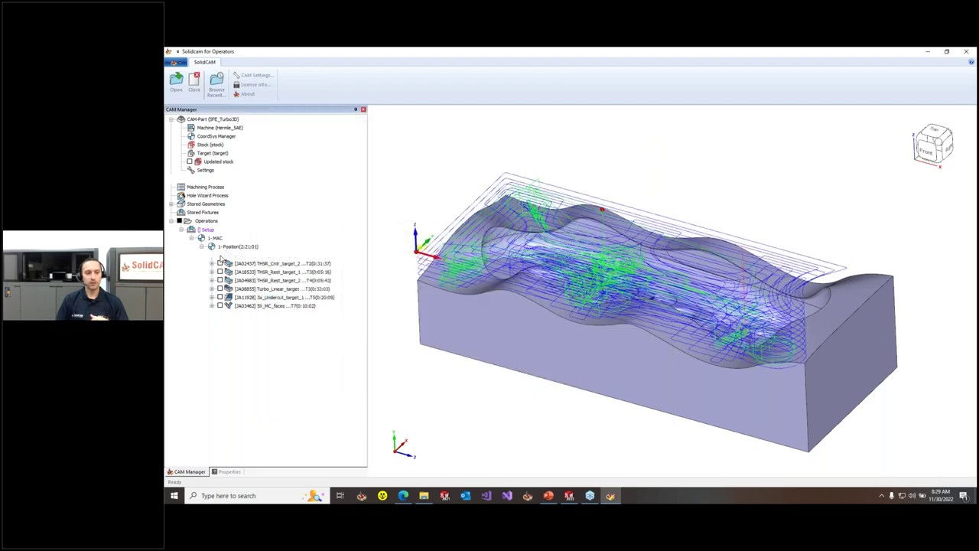
{"action": "left_click", "coordinate": [220, 271]}
{"action": "left_click", "coordinate": [220, 263]}
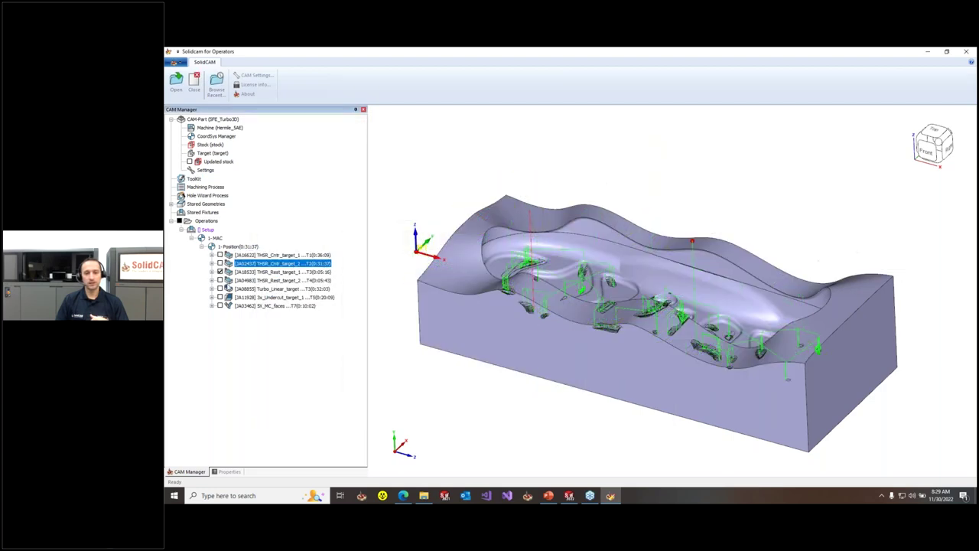
{"action": "middle_click_drag", "start_coordinate": [464, 236], "coordinate": [427, 202]}
{"action": "left_click", "coordinate": [220, 272]}
{"action": "mouse_move", "coordinate": [587, 291]}
{"action": "middle_mouse_down"}
{"action": "mouse_move", "coordinate": [582, 246]}
{"action": "mouse_move", "coordinate": [584, 292]}
{"action": "middle_mouse_up"}
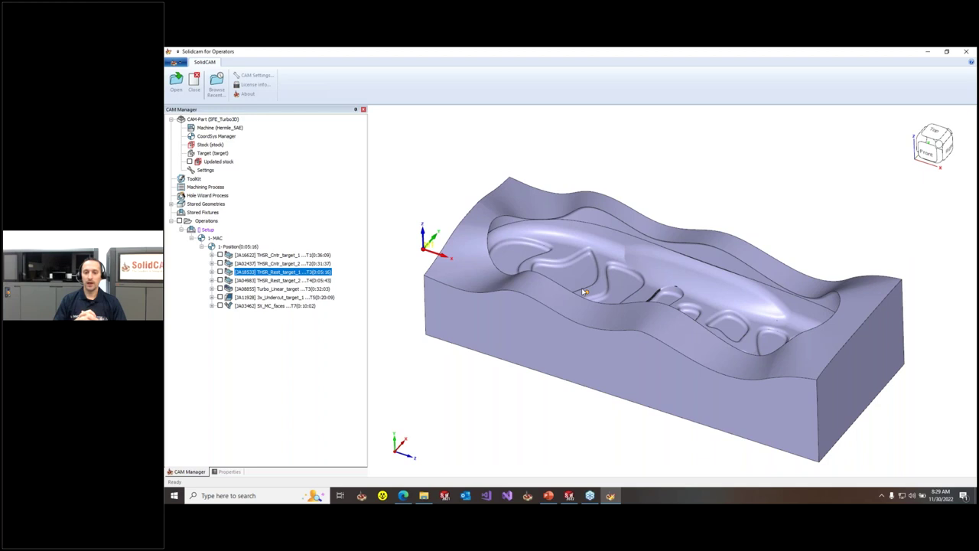
Step: Measure the front vertical edge as 64.668 long, then toggle the Updated stock display
{"action": "left_click", "coordinate": [603, 366]}
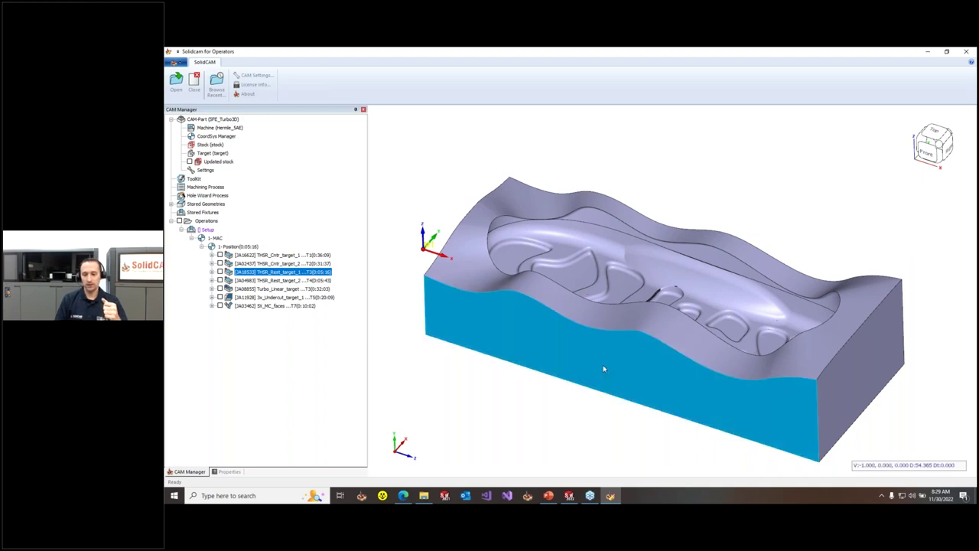
{"action": "left_click", "coordinate": [822, 440]}
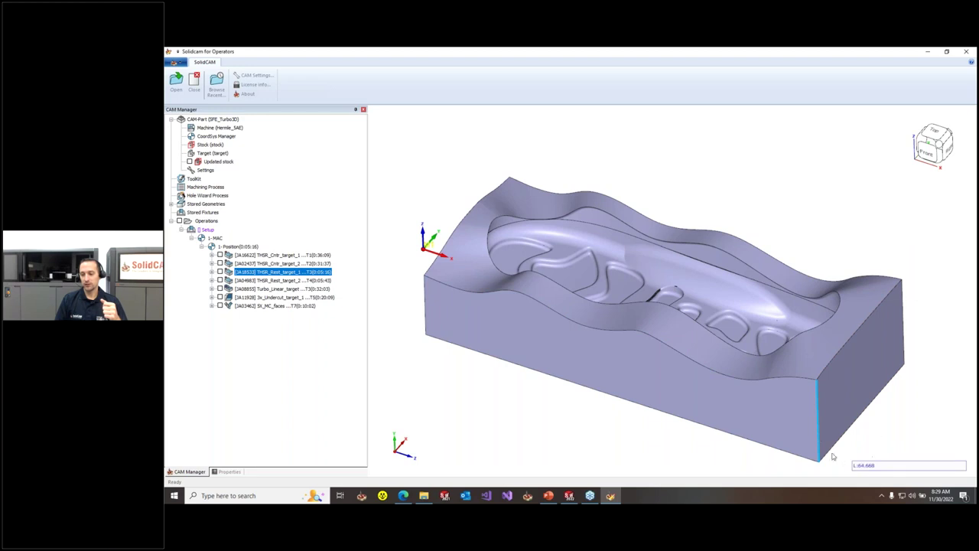
{"action": "left_click", "coordinate": [621, 434]}
{"action": "middle_click_drag", "start_coordinate": [621, 435], "coordinate": [604, 386]}
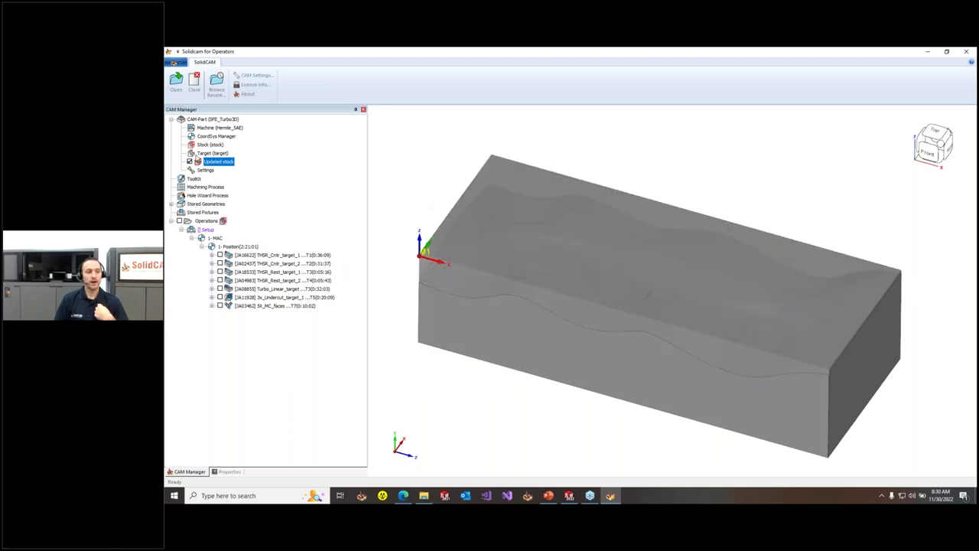
{"action": "left_click", "coordinate": [190, 161]}
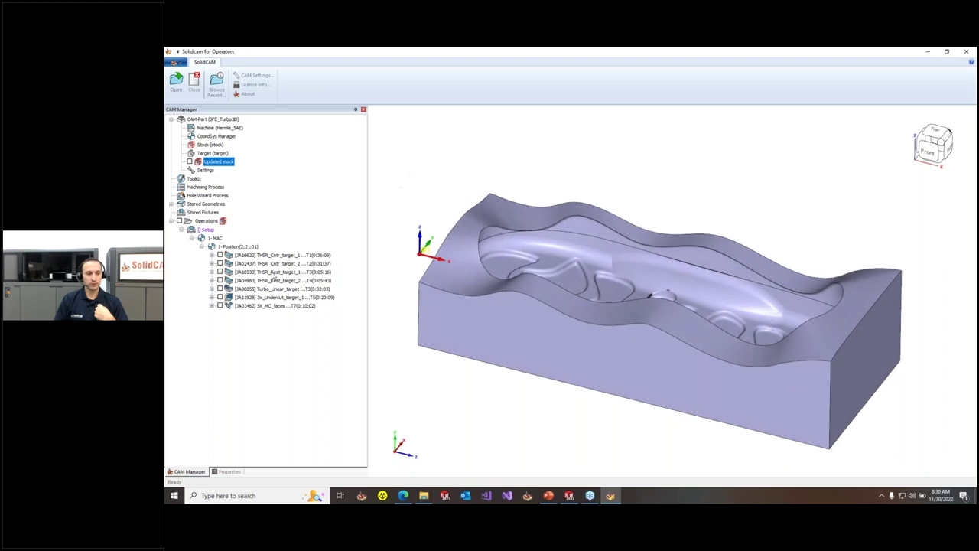
Step: Simulate THSR_Cntr_target_1 at reduced playback speed, then exit the simulation
{"action": "right_click", "coordinate": [277, 257]}
{"action": "left_click", "coordinate": [353, 221]}
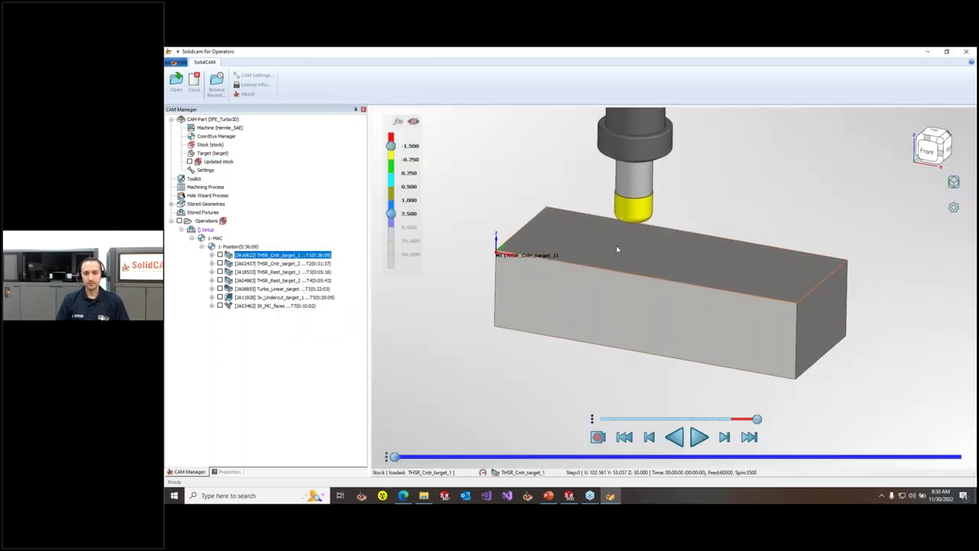
{"action": "left_click", "coordinate": [703, 420]}
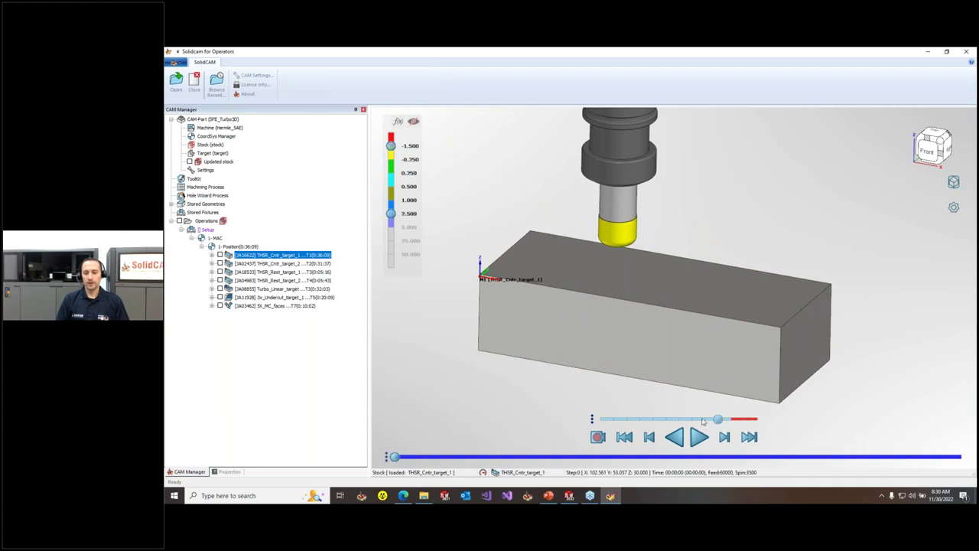
{"action": "left_click", "coordinate": [699, 437]}
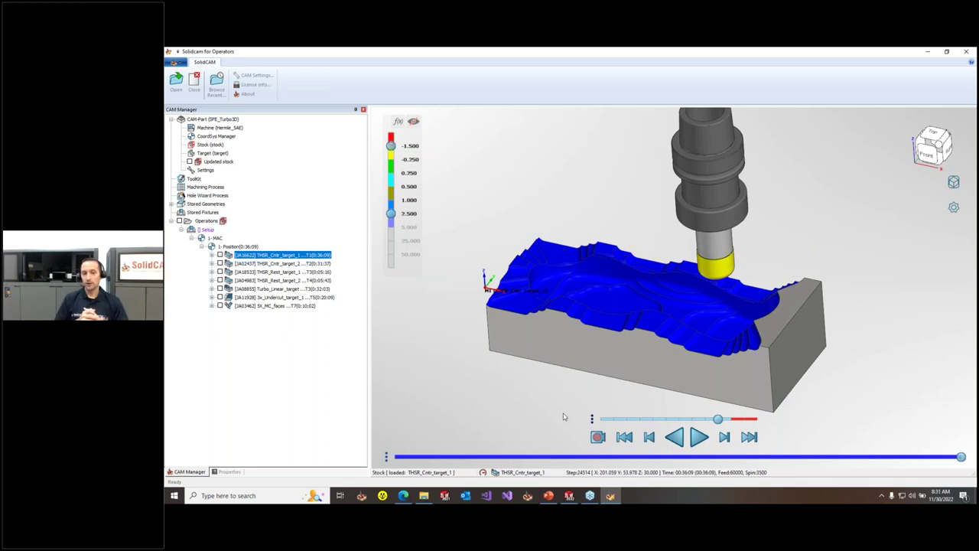
{"action": "left_click", "coordinate": [953, 188]}
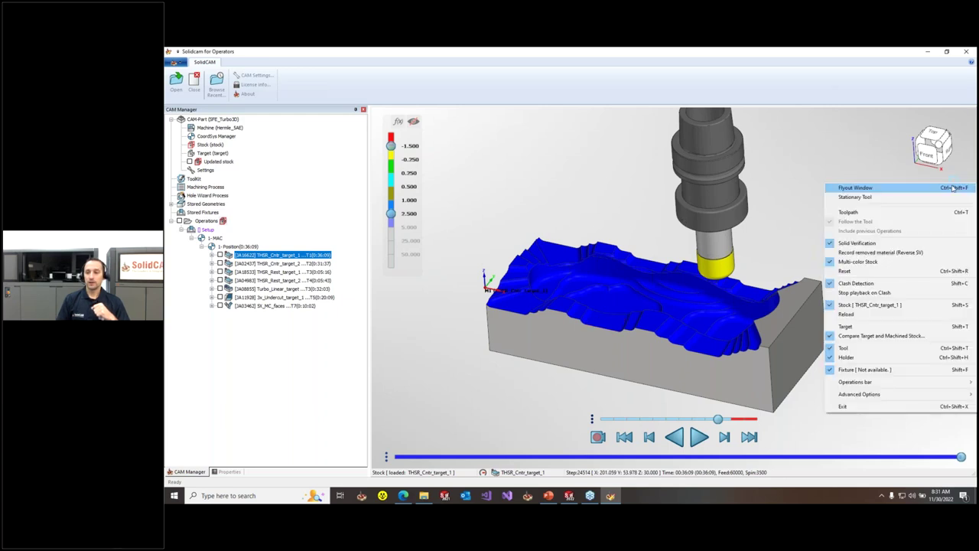
{"action": "left_click", "coordinate": [853, 406]}
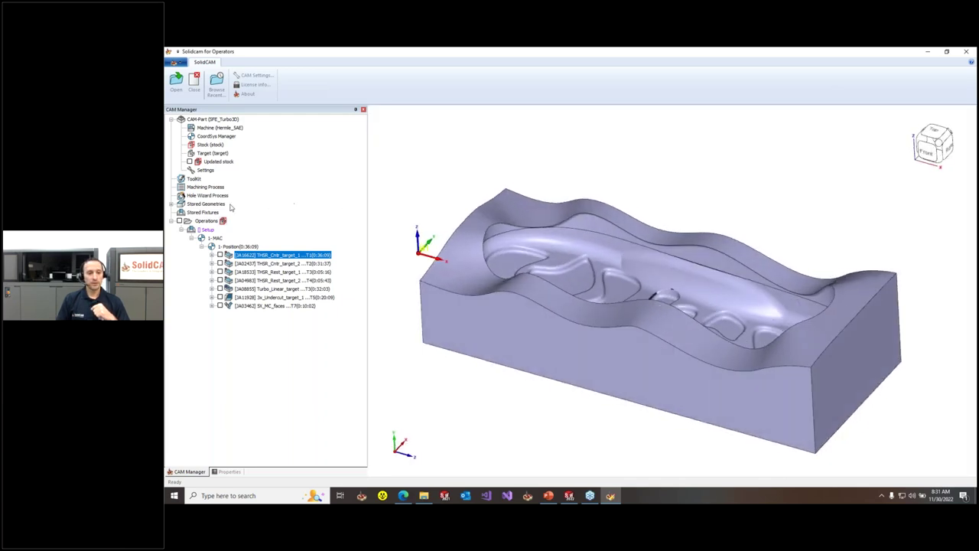
Step: Open the tool library and rotate the current tool's 3D preview to a front view
{"action": "double_click", "coordinate": [195, 179]}
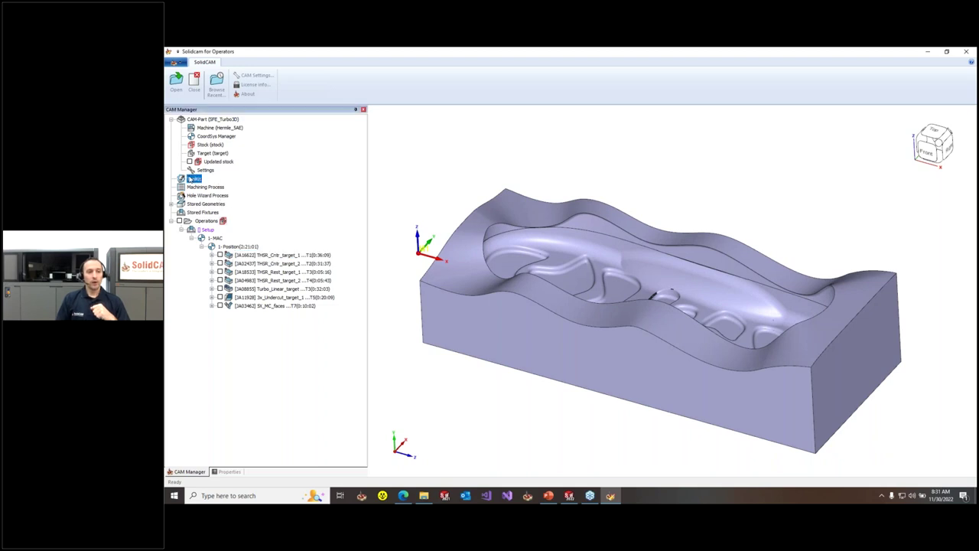
{"action": "left_click_drag", "start_coordinate": [447, 134], "coordinate": [384, 144]}
{"action": "left_click", "coordinate": [569, 162]}
{"action": "left_click_drag", "start_coordinate": [718, 247], "coordinate": [701, 113]}
{"action": "left_click_drag", "start_coordinate": [716, 175], "coordinate": [699, 196]}
{"action": "scroll", "coordinate": [737, 234], "scroll_direction": "up", "scroll_amount": 2}
{"action": "scroll", "coordinate": [737, 234], "scroll_direction": "down", "scroll_amount": 3}
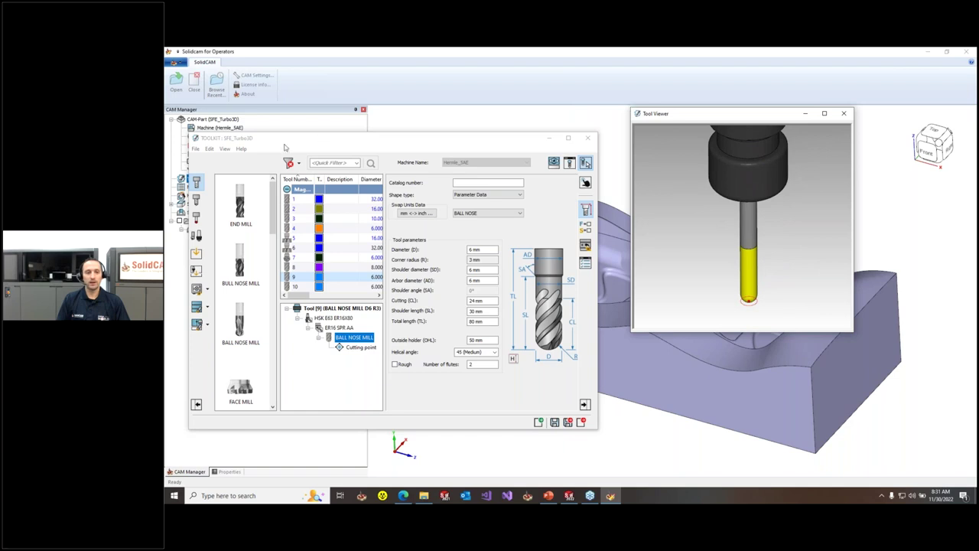
Step: Select tool 4, the 6 mm ball nose mill, and check its total and cutting lengths
{"action": "left_click", "coordinate": [306, 208]}
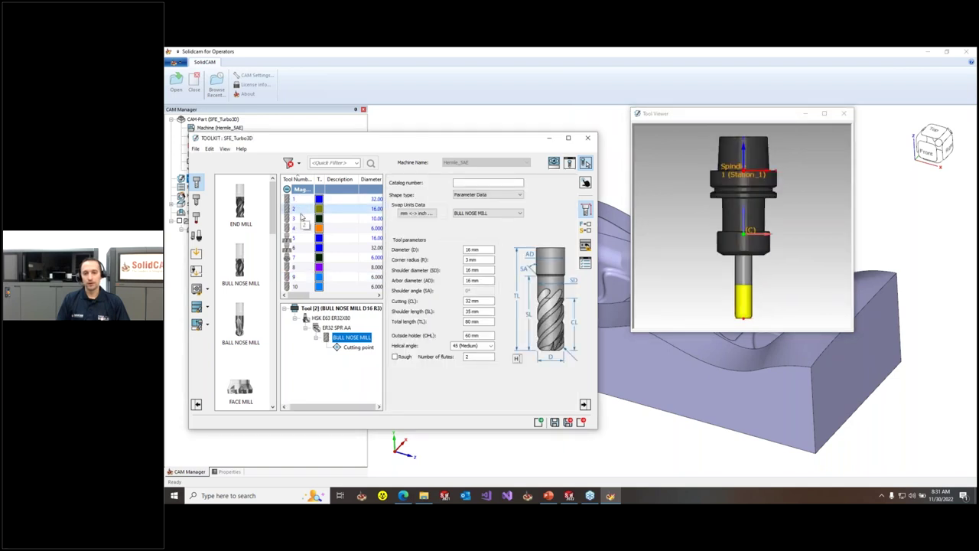
{"action": "left_click", "coordinate": [305, 228]}
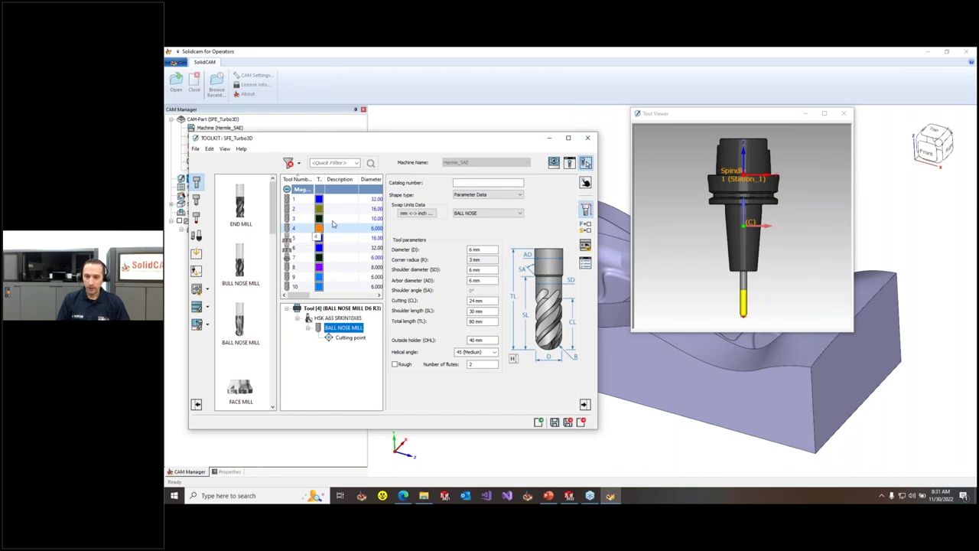
{"action": "left_click", "coordinate": [746, 260]}
{"action": "scroll", "coordinate": [748, 260], "scroll_direction": "up", "scroll_amount": 4}
{"action": "left_click", "coordinate": [476, 321]}
{"action": "left_click", "coordinate": [487, 301]}
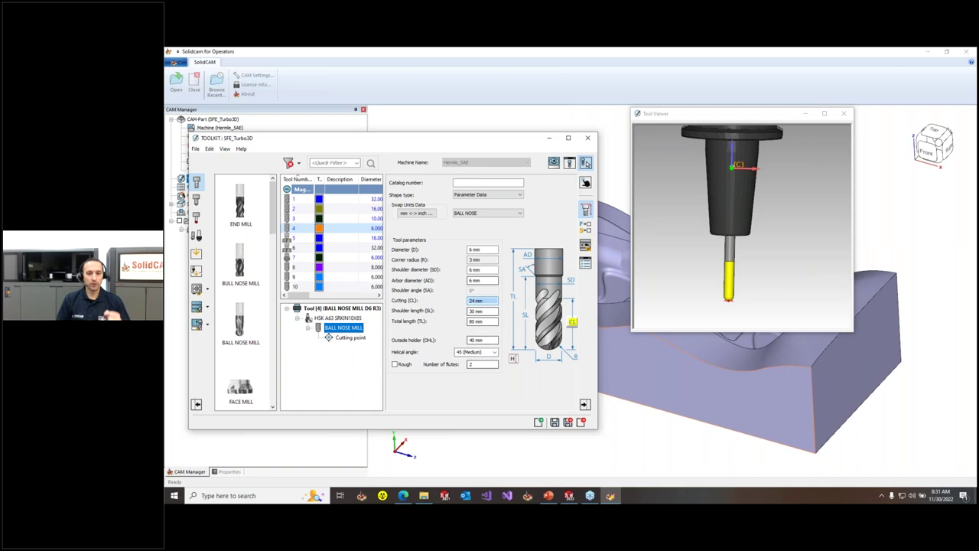
Step: Review tool 4's Feed & Spin and Connection pages and preview it on the machine
{"action": "left_click", "coordinate": [586, 225]}
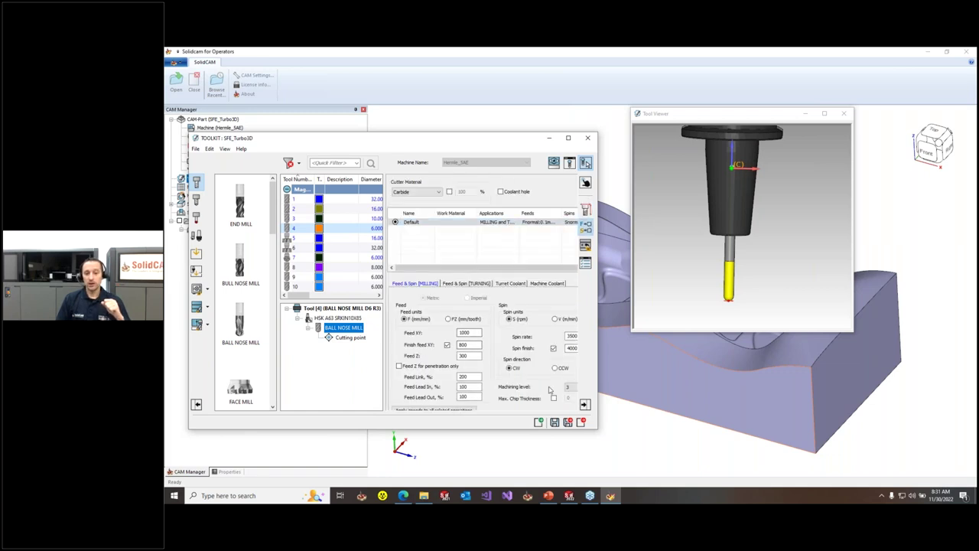
{"action": "left_click", "coordinate": [585, 245]}
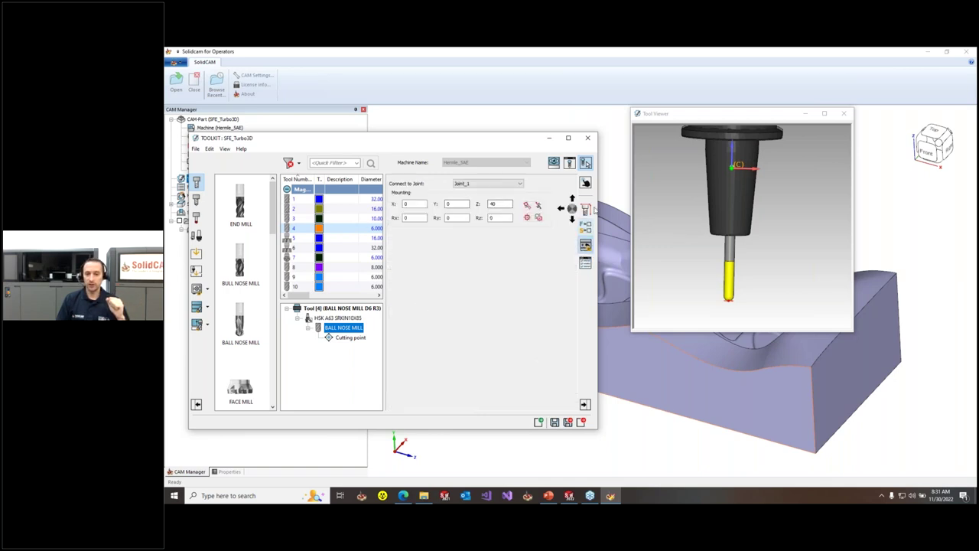
{"action": "left_click", "coordinate": [554, 163]}
{"action": "middle_click_drag", "start_coordinate": [678, 189], "coordinate": [713, 231]}
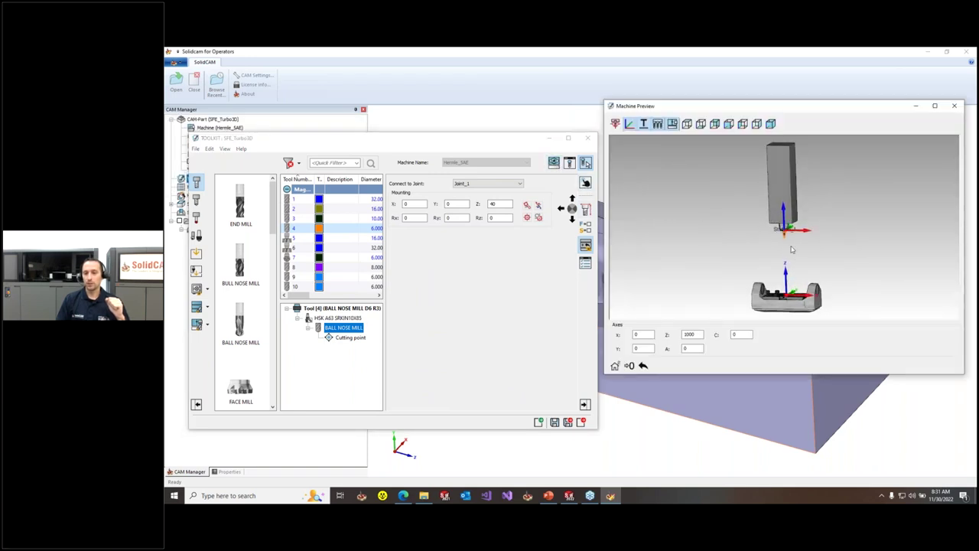
Step: Tilt the machine preview's A axis to -50 and set Z to 340
{"action": "scroll", "coordinate": [789, 248], "scroll_direction": "up", "scroll_amount": 1}
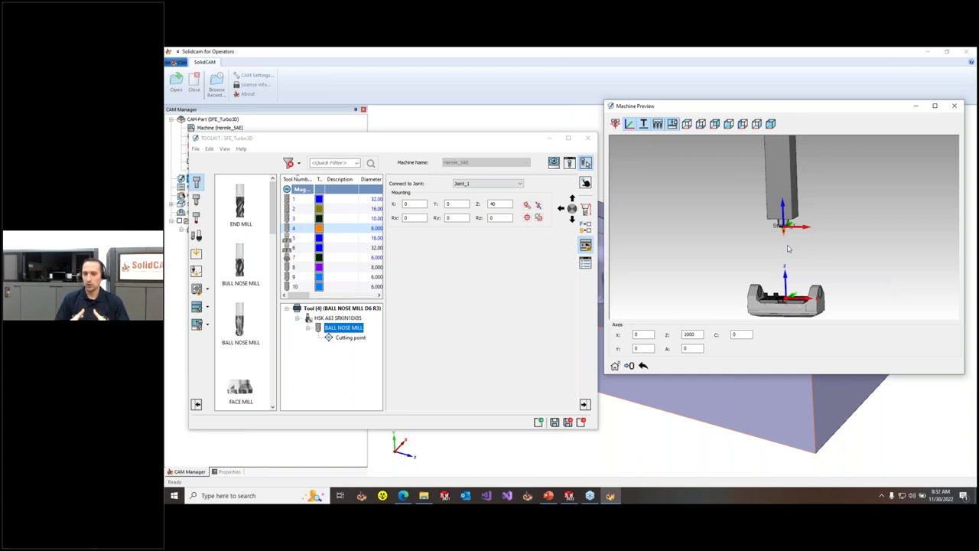
{"action": "double_click", "coordinate": [694, 348]}
{"action": "type", "text": "-10"}
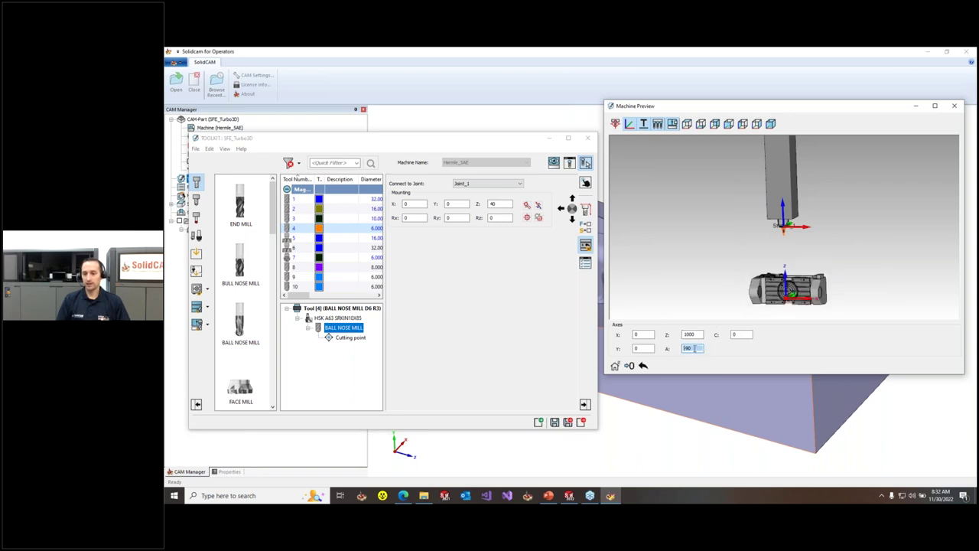
{"action": "type", "text": "-50"}
{"action": "key", "text": "Return"}
{"action": "double_click", "coordinate": [697, 334]}
{"action": "type", "text": "340"}
{"action": "key", "text": "Return"}
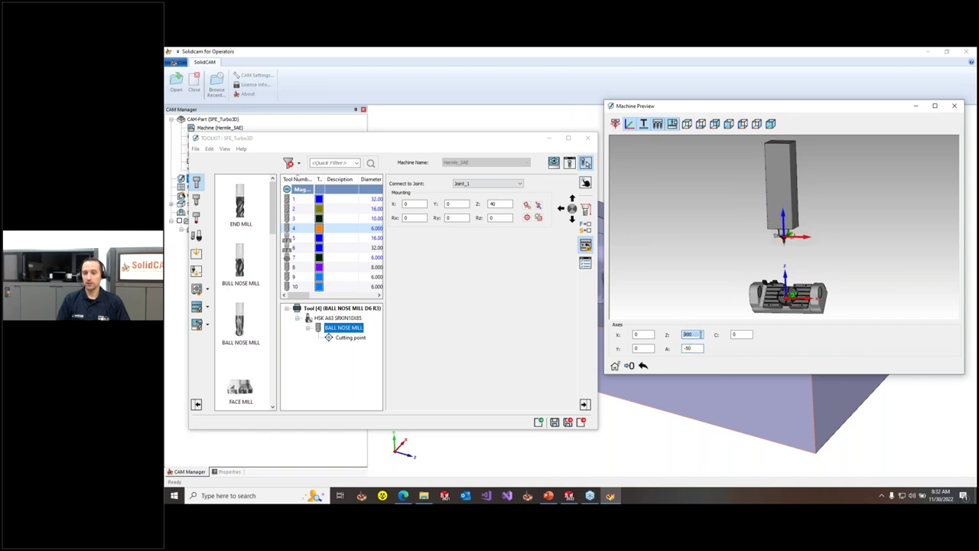
Step: Orbit around the tilted table, close Machine Preview, and shift the tool library aside
{"action": "scroll", "coordinate": [779, 274], "scroll_direction": "up", "scroll_amount": 2}
{"action": "middle_click_drag", "start_coordinate": [780, 273], "coordinate": [792, 203]}
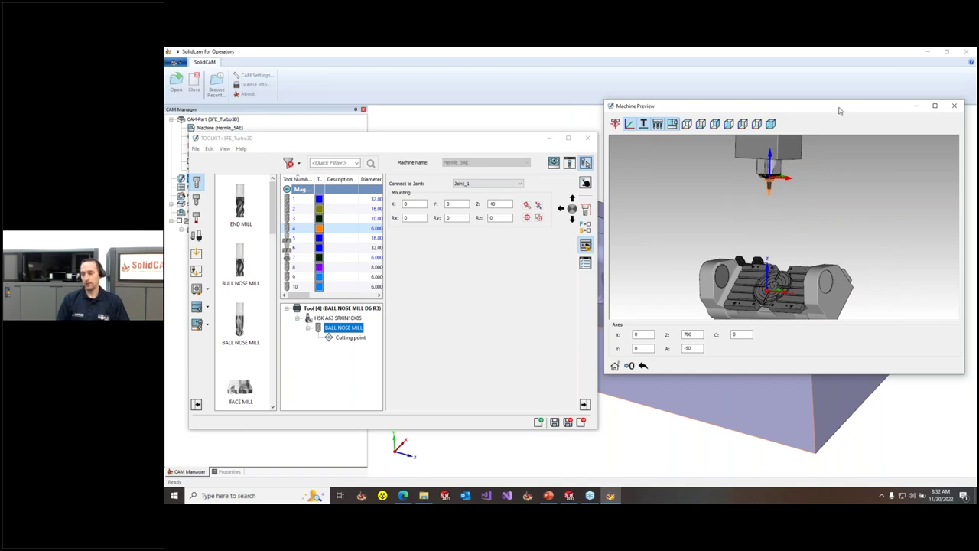
{"action": "left_click_drag", "start_coordinate": [854, 107], "coordinate": [837, 120]}
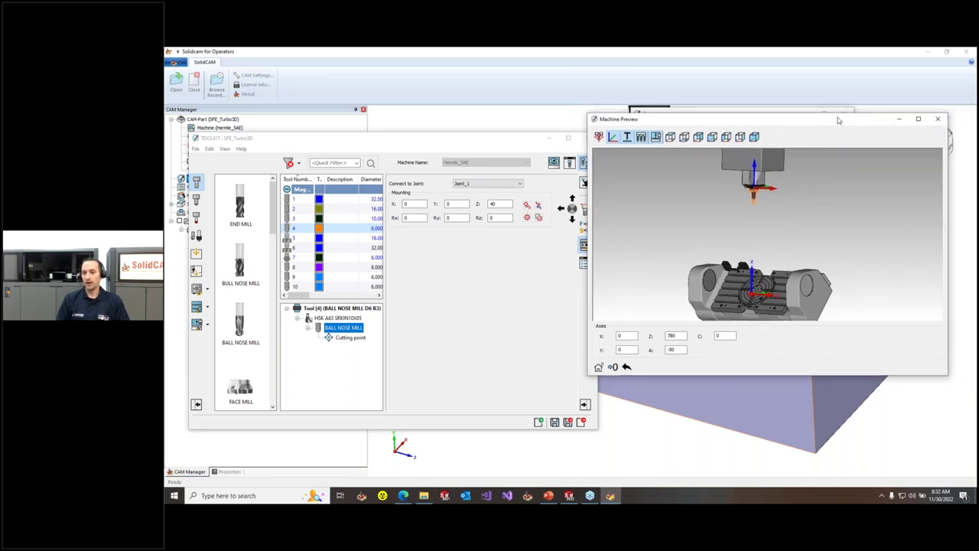
{"action": "left_click", "coordinate": [938, 119]}
{"action": "left_click_drag", "start_coordinate": [508, 133], "coordinate": [558, 138]}
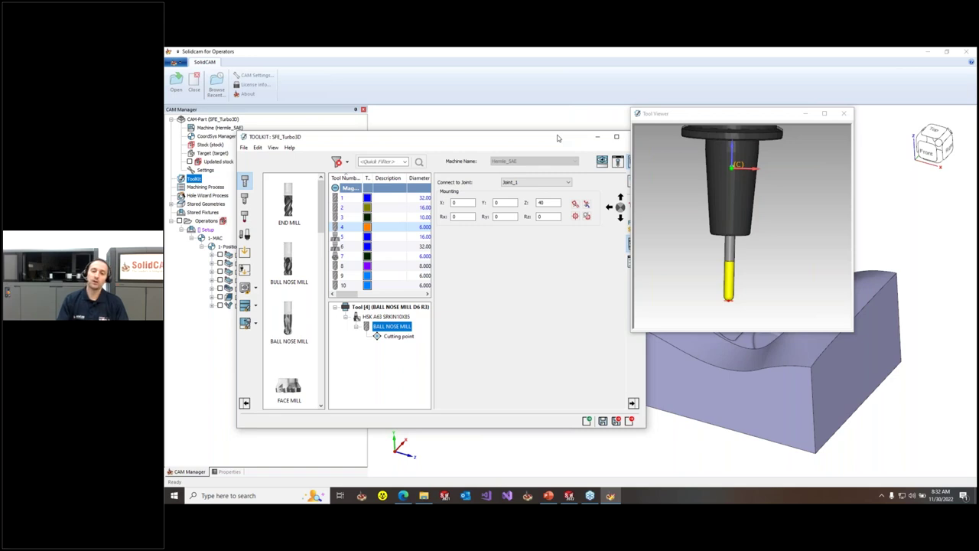
Step: Inspect tool 1, the 32 mm bull nose mill, and its 32 mm diameter in Tool parameters
{"action": "left_click_drag", "start_coordinate": [558, 138], "coordinate": [533, 142]}
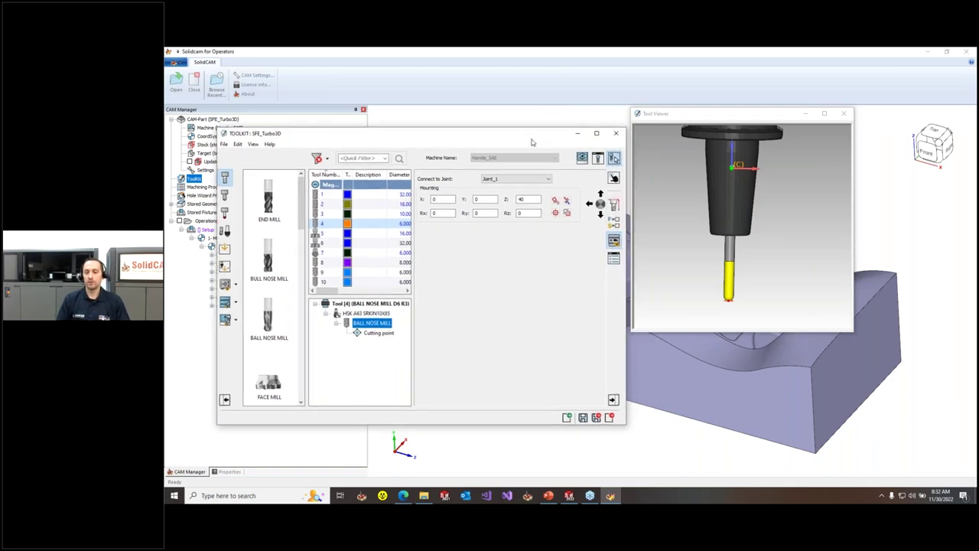
{"action": "left_click", "coordinate": [365, 196]}
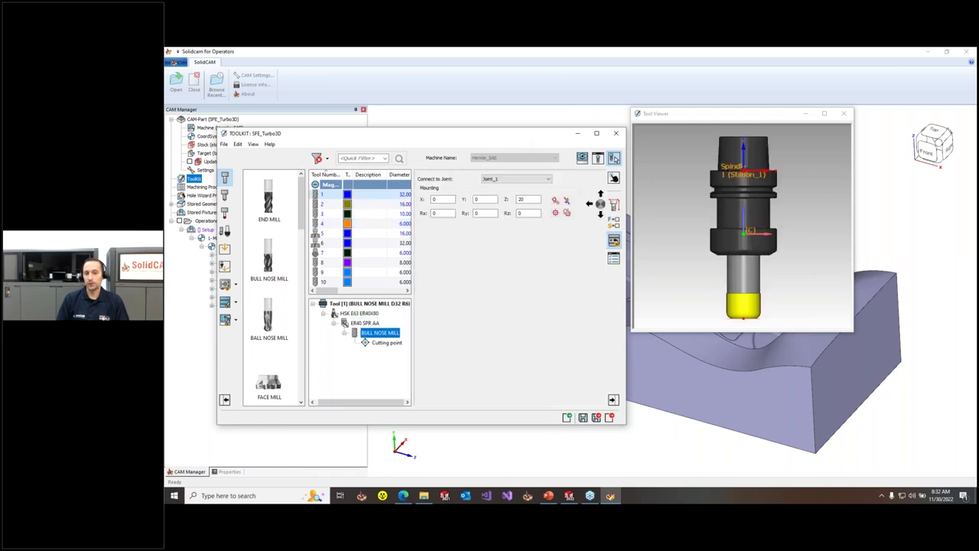
{"action": "left_click", "coordinate": [614, 205]}
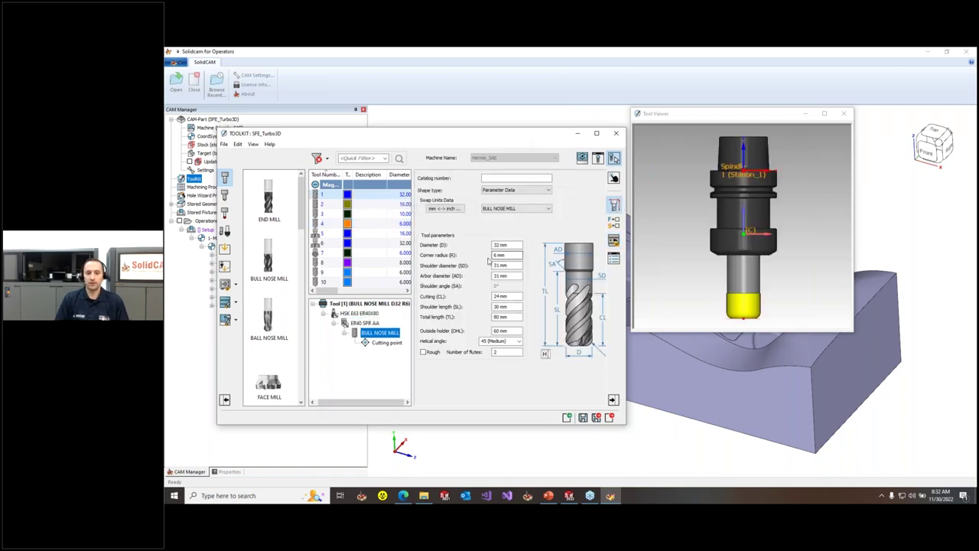
{"action": "left_click", "coordinate": [519, 245]}
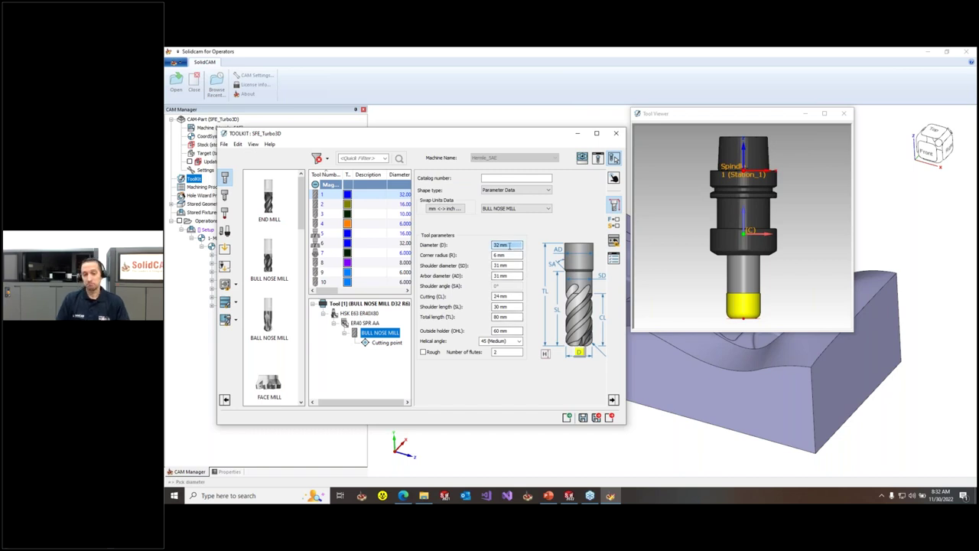
{"action": "left_click_drag", "start_coordinate": [433, 141], "coordinate": [452, 156]}
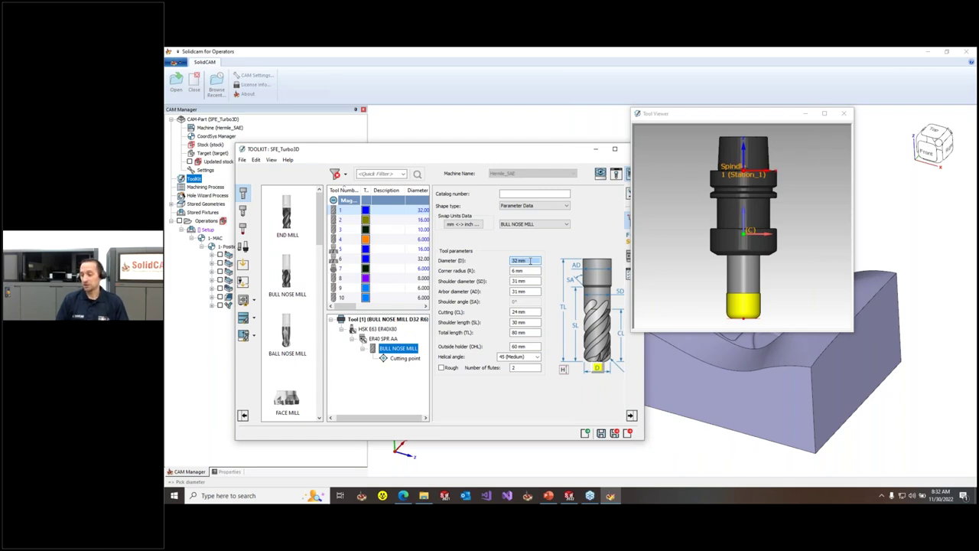
{"action": "mouse_move", "coordinate": [495, 155]}
{"action": "left_mouse_down"}
{"action": "mouse_move", "coordinate": [528, 173]}
{"action": "mouse_move", "coordinate": [502, 170]}
{"action": "left_mouse_up"}
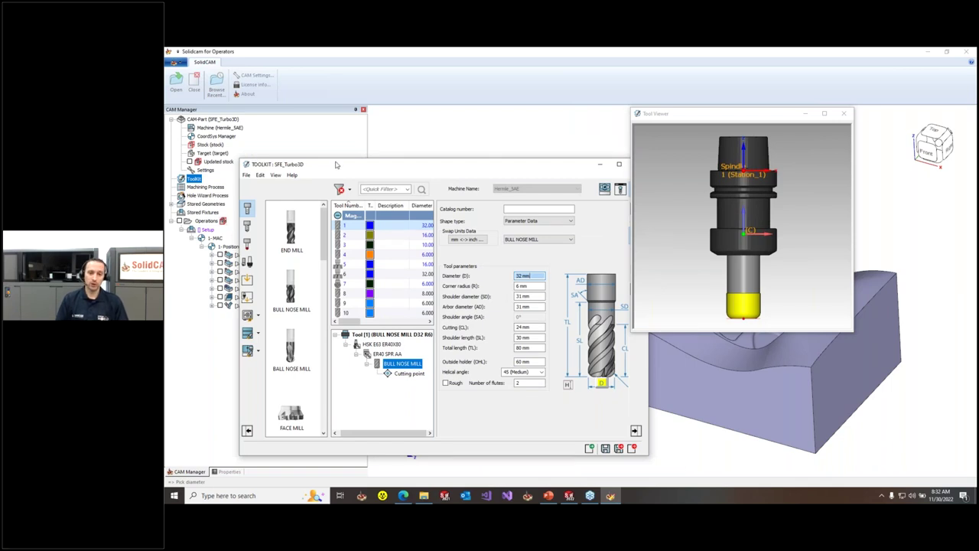
{"action": "left_click_drag", "start_coordinate": [335, 165], "coordinate": [323, 161]}
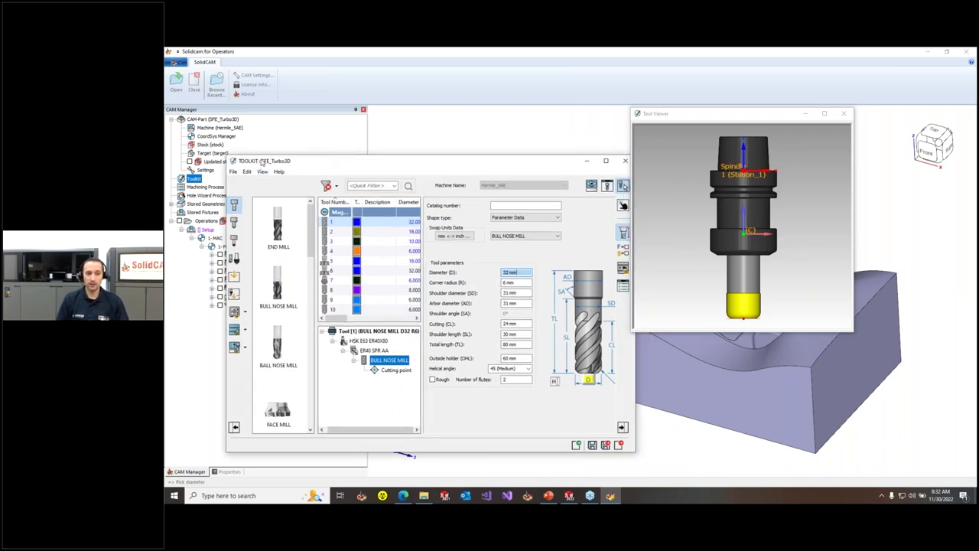
{"action": "double_click", "coordinate": [509, 272]}
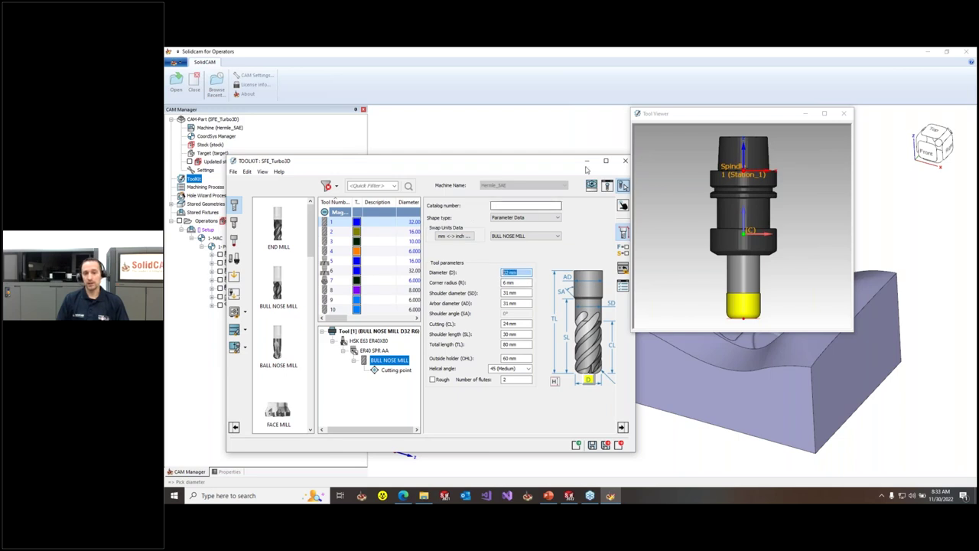
Step: Close the tool library and tool preview, then select the second rest-roughing operation
{"action": "left_click", "coordinate": [624, 161]}
{"action": "left_click", "coordinate": [275, 256]}
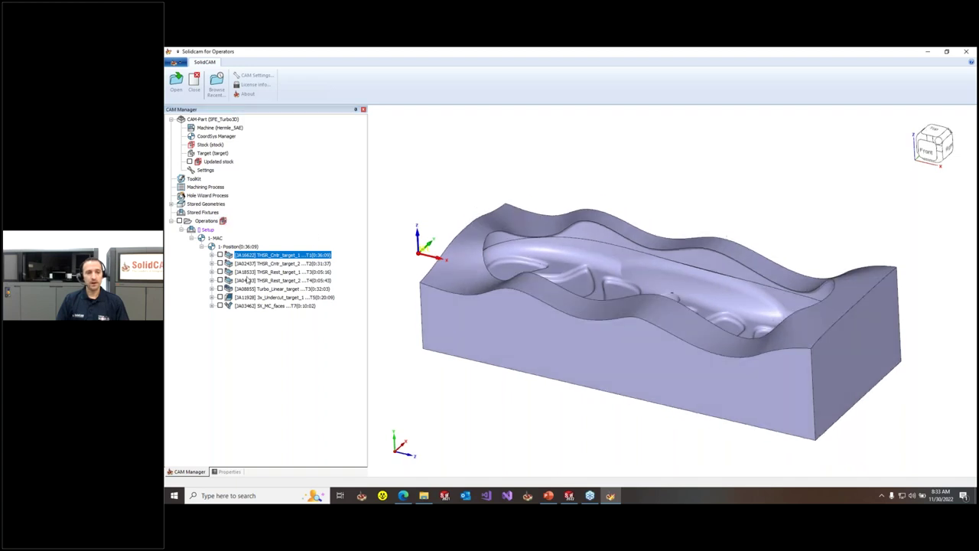
{"action": "left_click", "coordinate": [247, 281]}
Step: Open the first roughing operation and review its Tool, Data and Coolant settings
{"action": "left_click", "coordinate": [221, 281]}
{"action": "left_click", "coordinate": [220, 281]}
{"action": "double_click", "coordinate": [260, 255]}
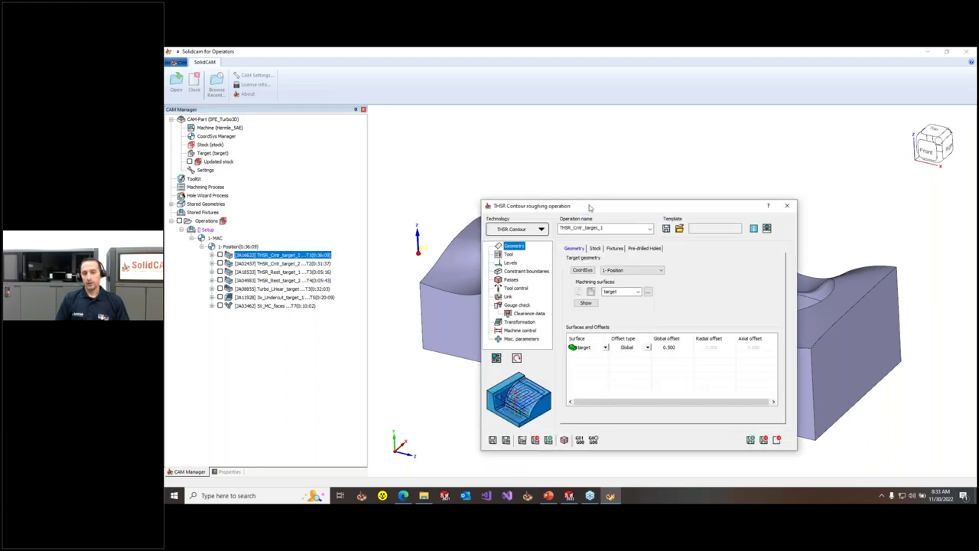
{"action": "left_click", "coordinate": [644, 175]}
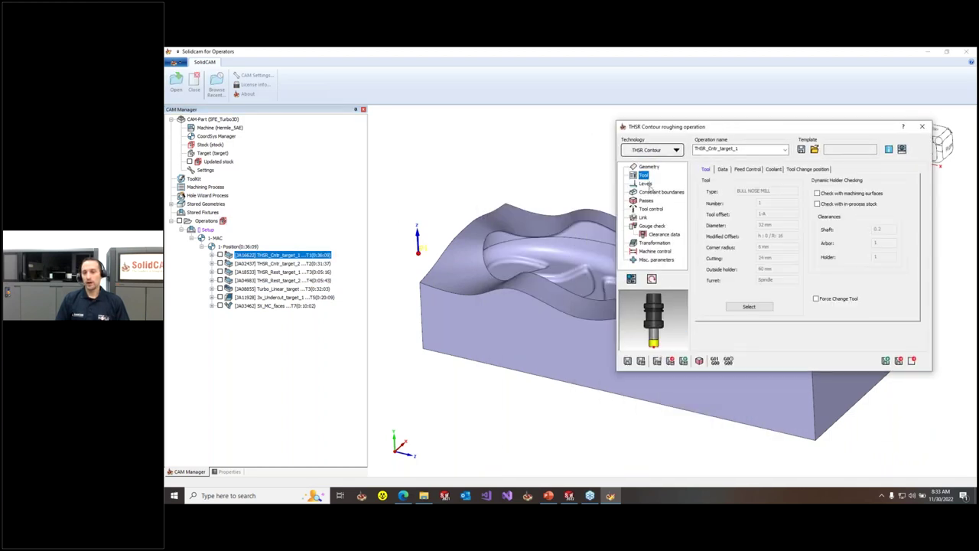
{"action": "left_click", "coordinate": [725, 173]}
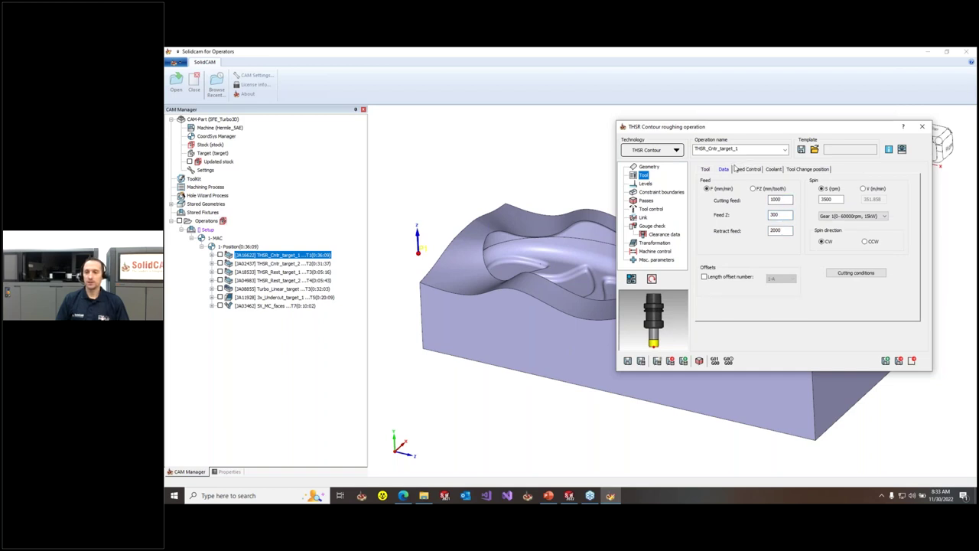
{"action": "left_click", "coordinate": [777, 172]}
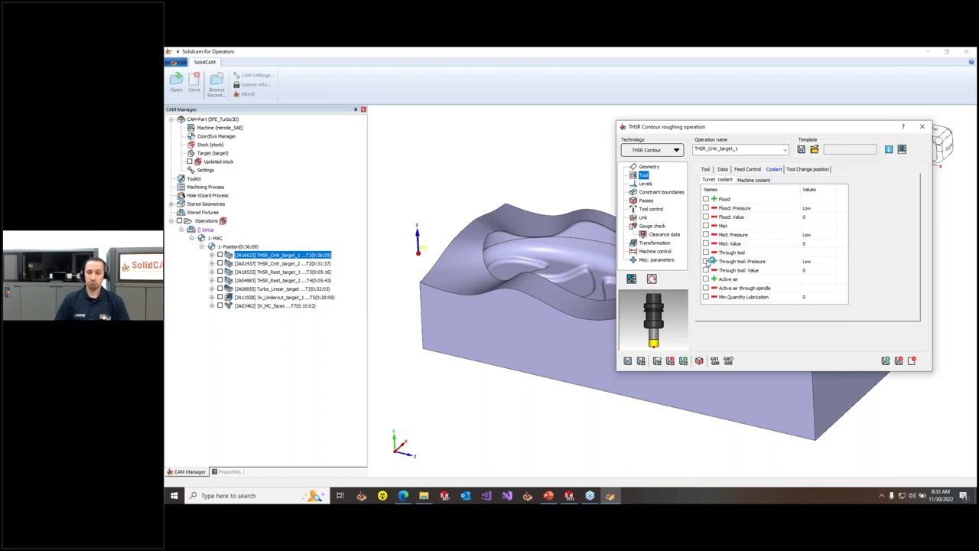
Step: Toggle through-tool coolant, exit without saving, and close the current CAM-Part
{"action": "left_click", "coordinate": [706, 260]}
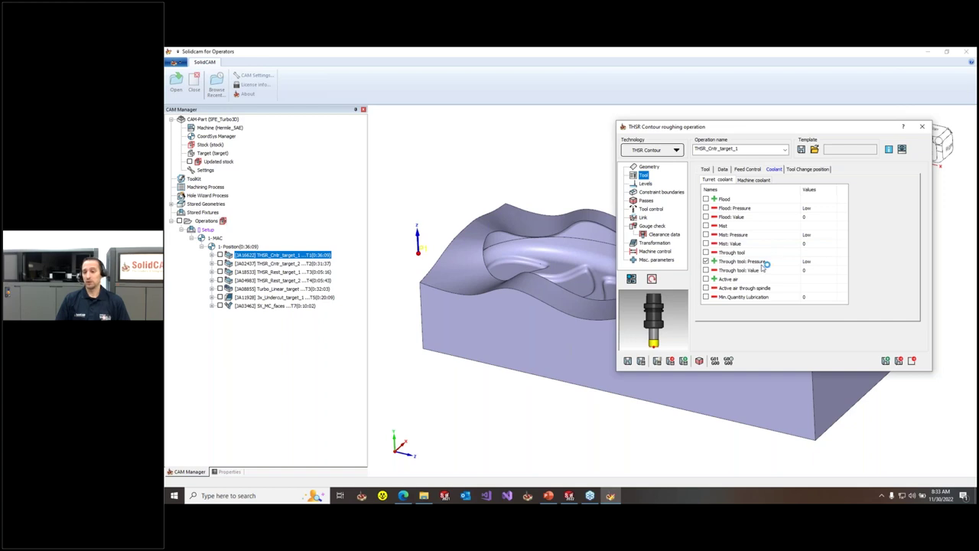
{"action": "left_click", "coordinate": [922, 128]}
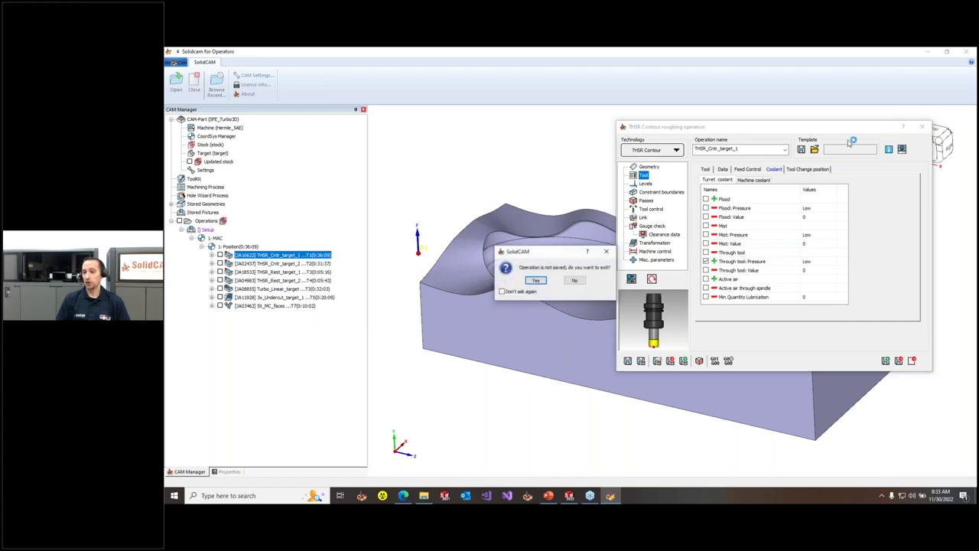
{"action": "left_click", "coordinate": [535, 278]}
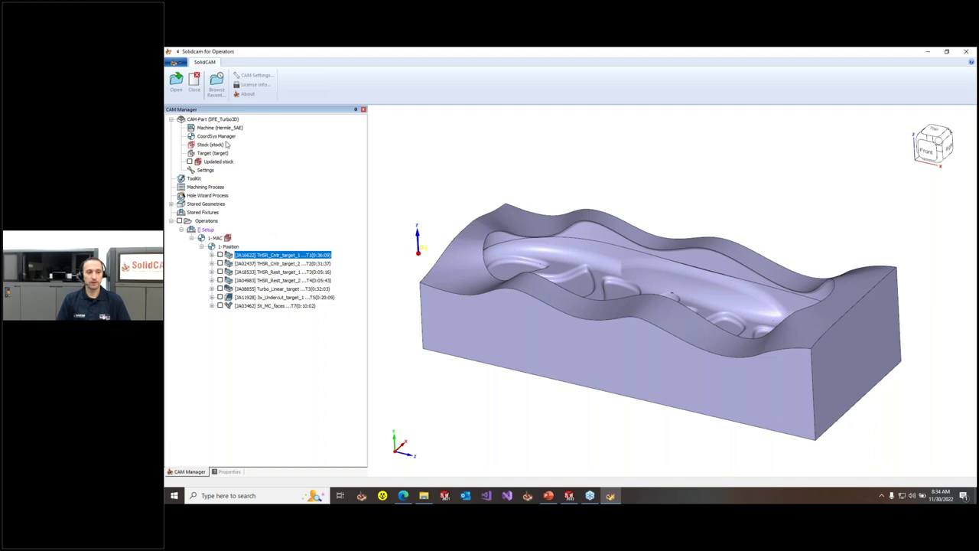
{"action": "right_click", "coordinate": [221, 119]}
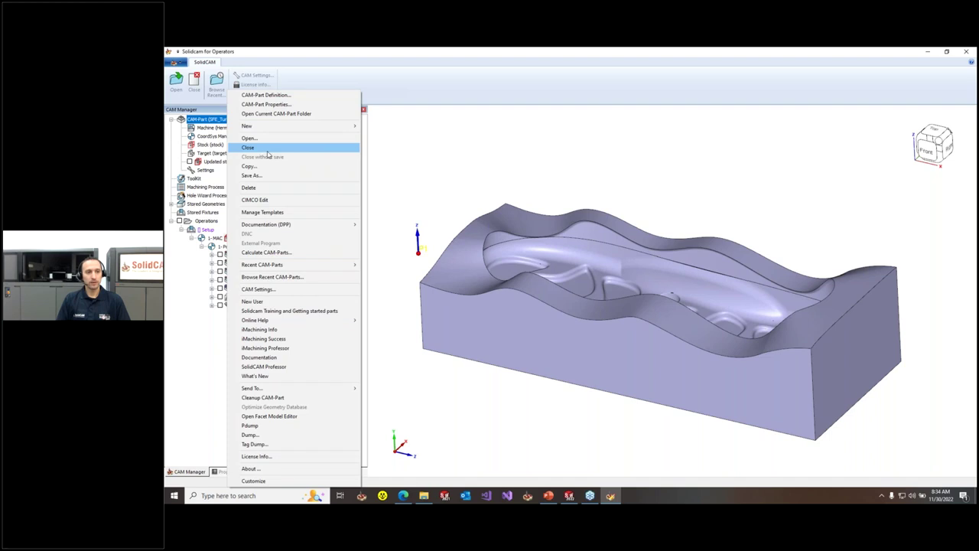
{"action": "left_click", "coordinate": [268, 150]}
Step: Open the recent SPE_Prismatic_Part and bring up its face milling operation's context menu
{"action": "left_click", "coordinate": [218, 88]}
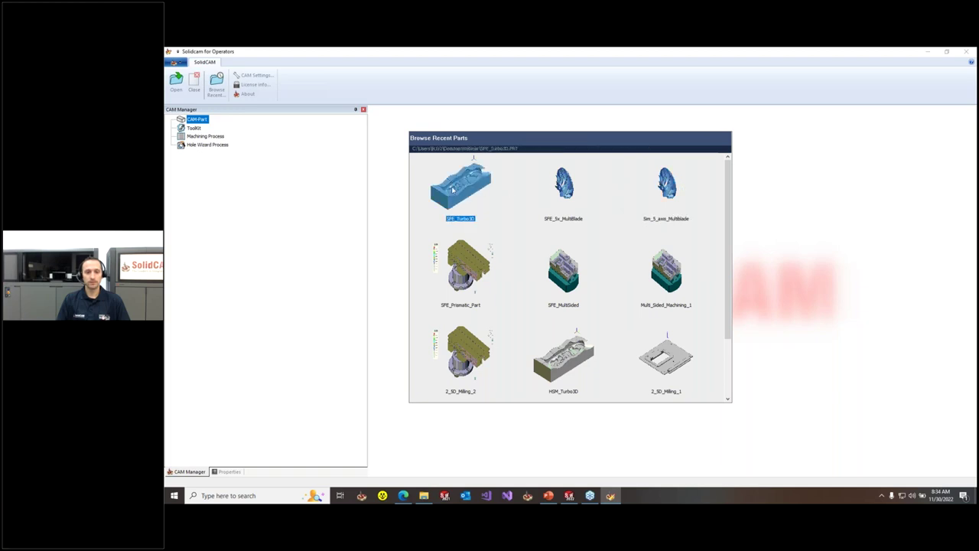
{"action": "left_click", "coordinate": [468, 269]}
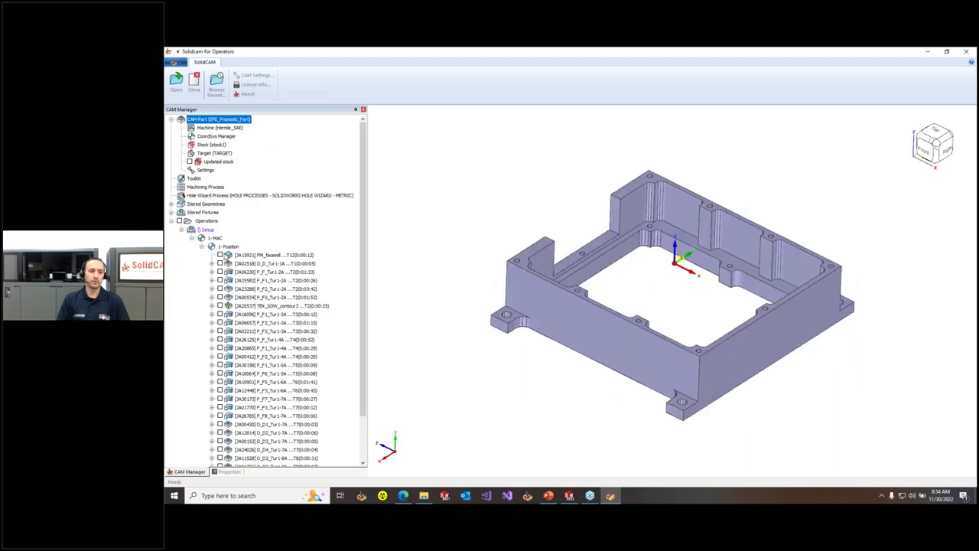
{"action": "right_click", "coordinate": [254, 255]}
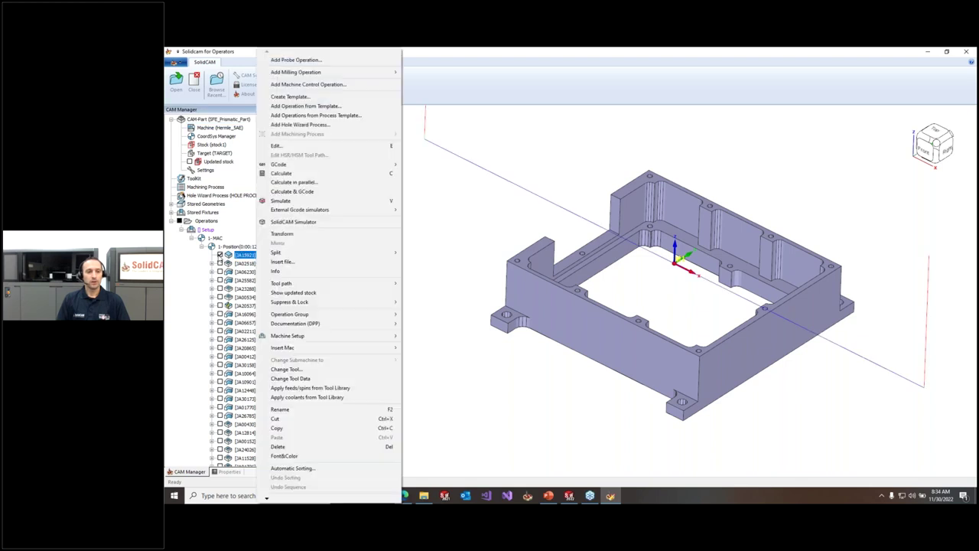
Step: Step the FM_facemill operation to its end in SolidCAM Simulator, then exit the simulator
{"action": "right_click", "coordinate": [250, 255]}
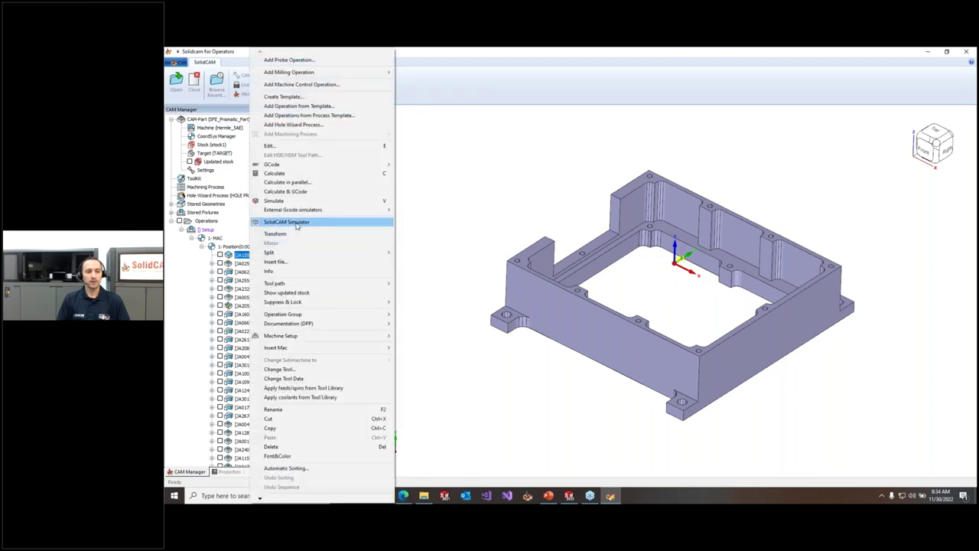
{"action": "left_click", "coordinate": [297, 223]}
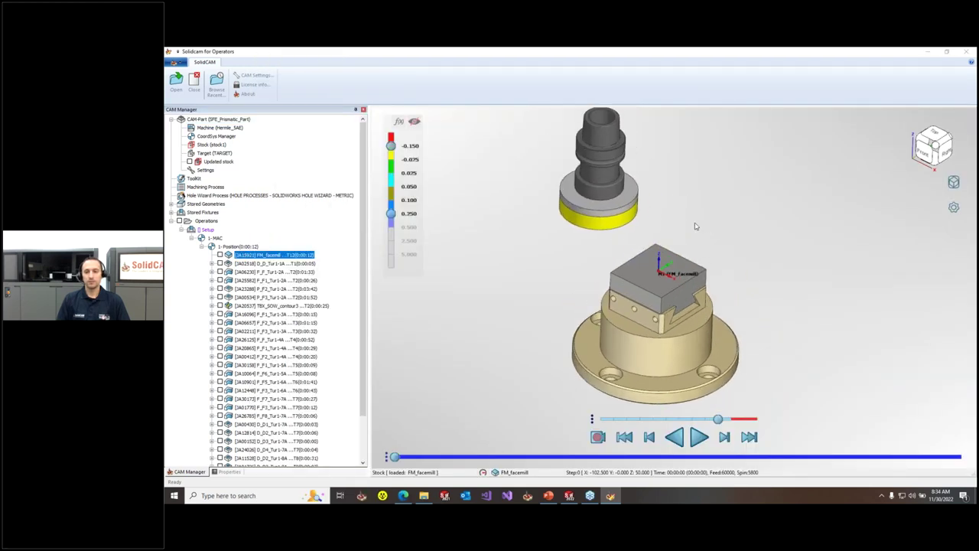
{"action": "left_click", "coordinate": [724, 438]}
{"action": "left_click", "coordinate": [724, 437]}
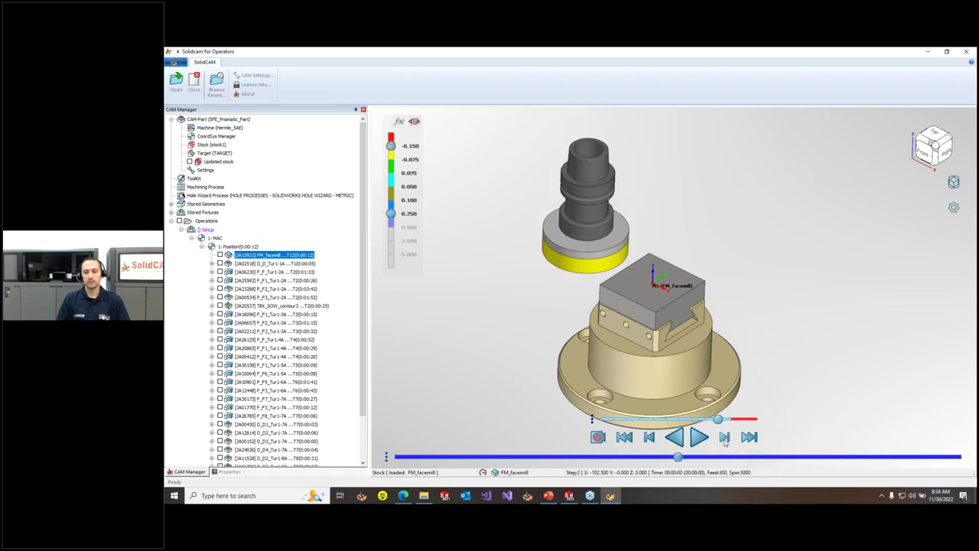
{"action": "left_click", "coordinate": [725, 438]}
{"action": "left_click", "coordinate": [724, 438]}
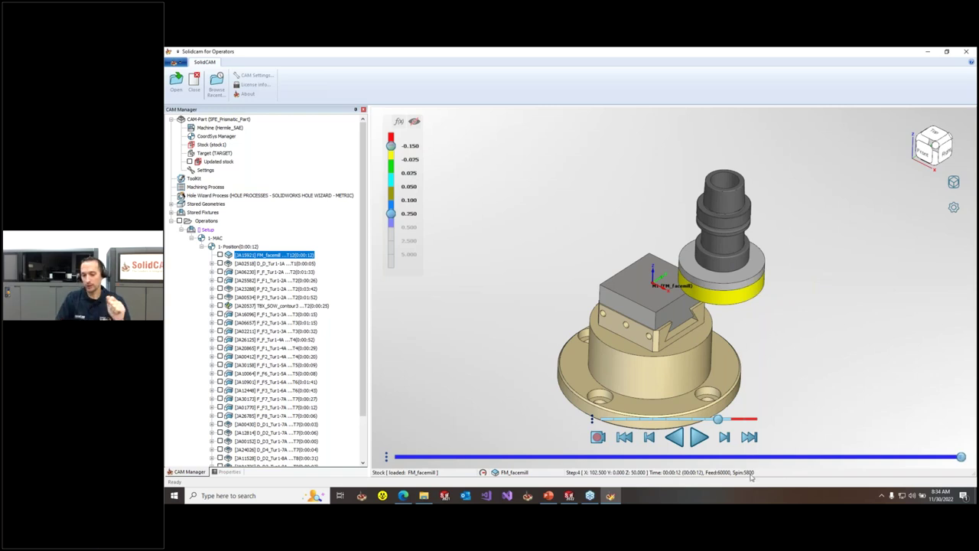
{"action": "right_click", "coordinate": [954, 184]}
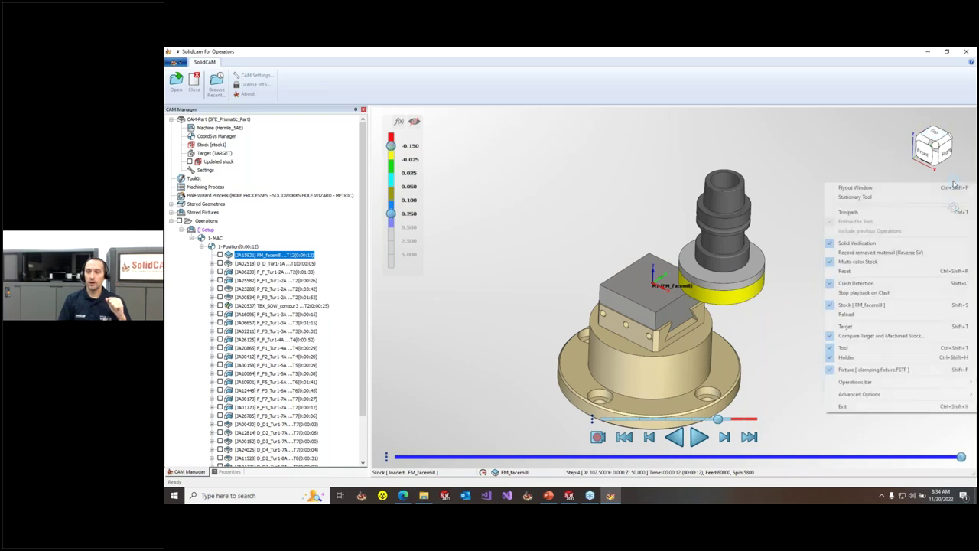
{"action": "left_click", "coordinate": [921, 406]}
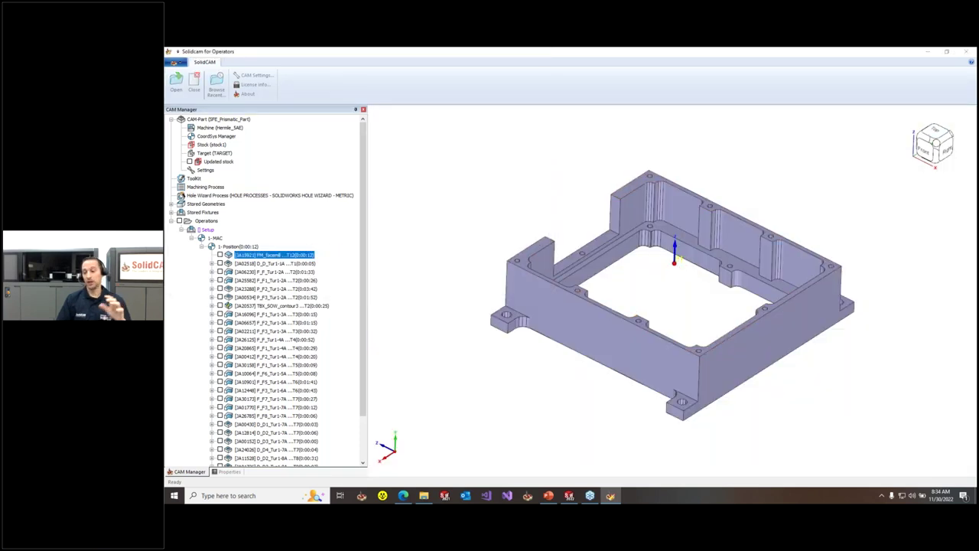
Step: Change the face mill spin rate from 5800 to 6120 and Feed XY from 995 to 1052
{"action": "left_click", "coordinate": [309, 228]}
{"action": "left_click", "coordinate": [383, 225]}
{"action": "double_click", "coordinate": [492, 259]}
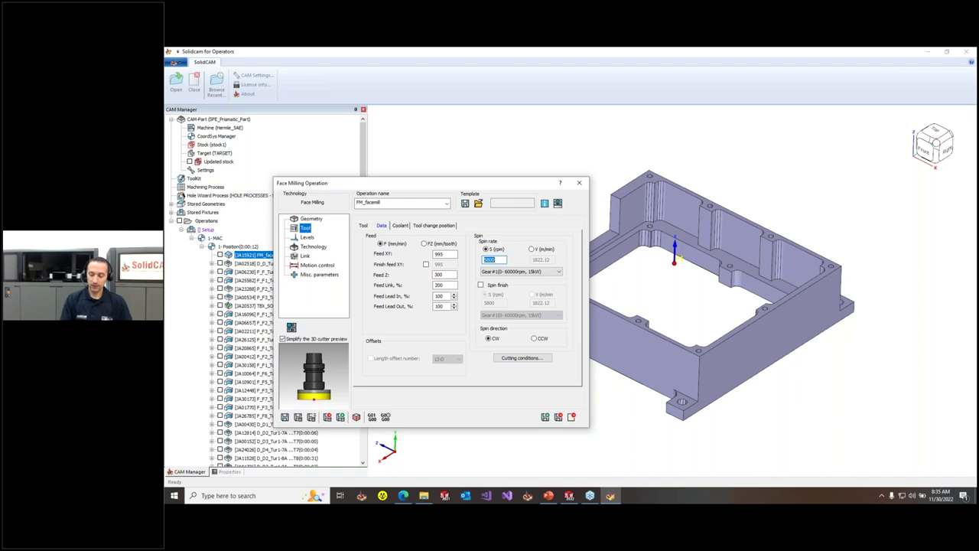
{"action": "type", "text": "6"}
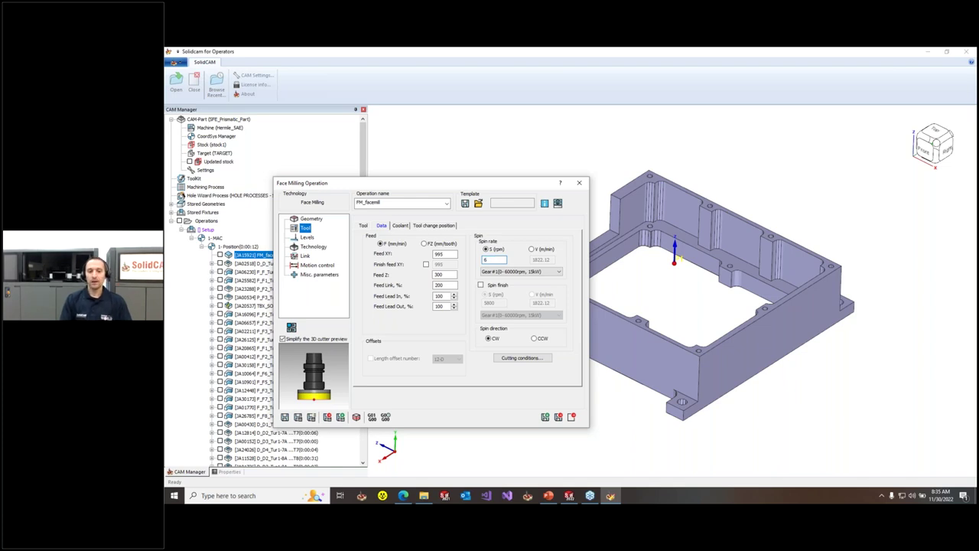
{"action": "type", "text": "120"}
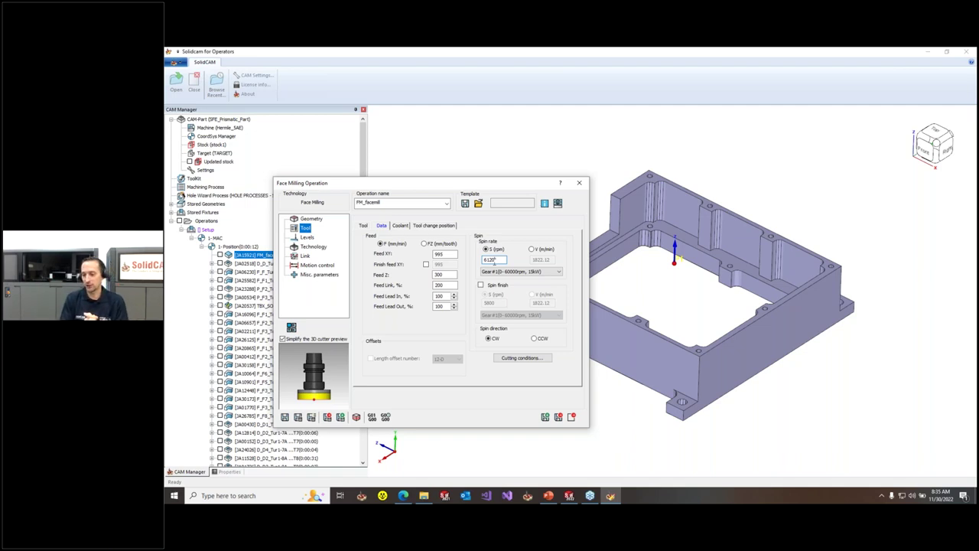
{"action": "double_click", "coordinate": [496, 260]}
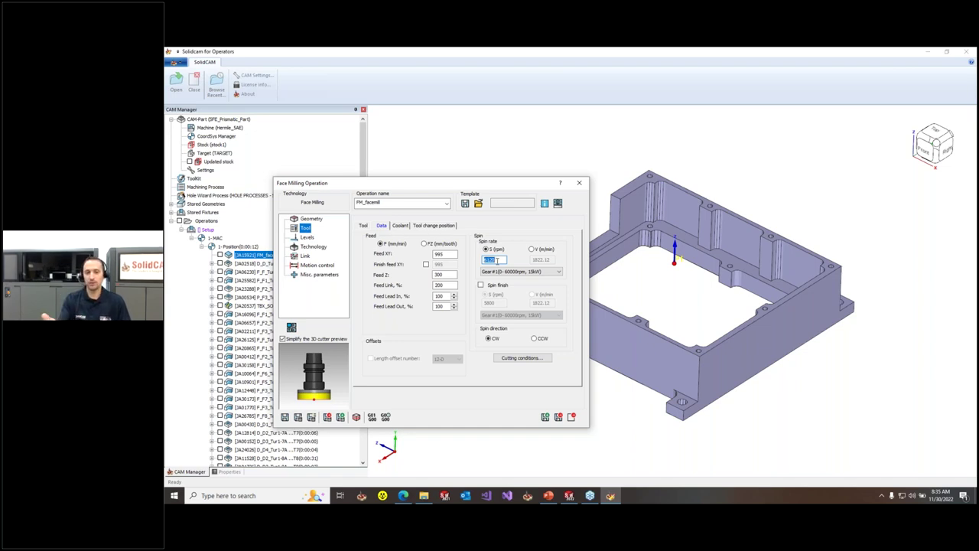
{"action": "double_click", "coordinate": [448, 254]}
{"action": "type", "text": "1052"}
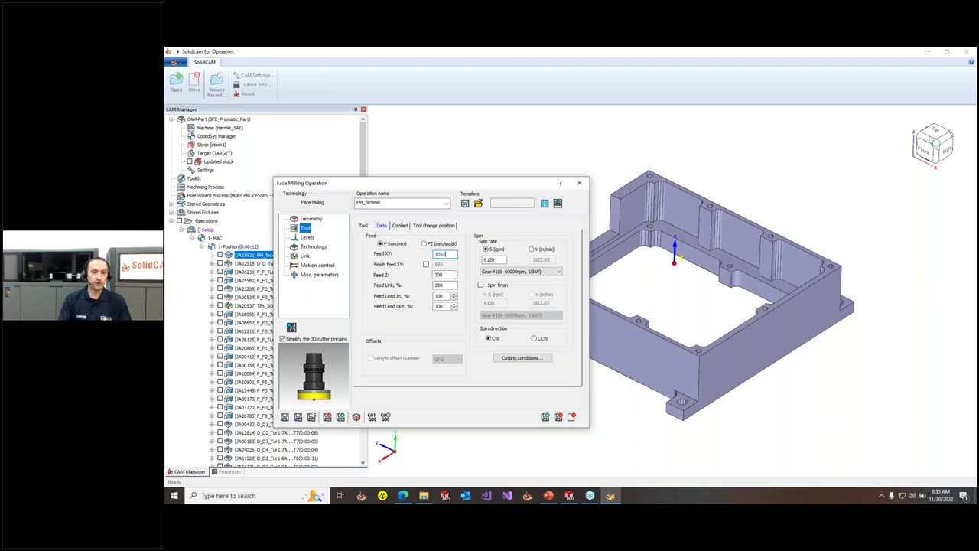
{"action": "key", "text": "Tab"}
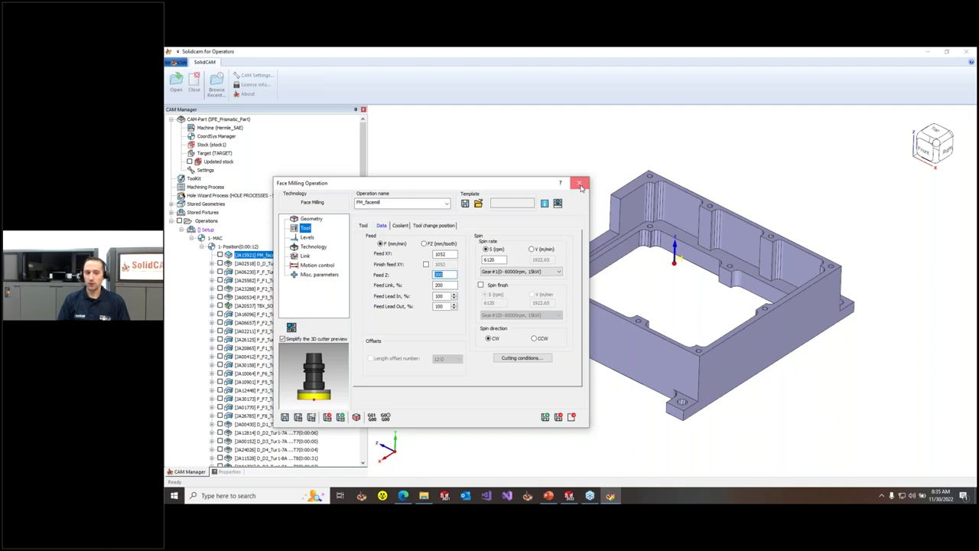
Step: Leave the operation without saving and generate the face mill G-code
{"action": "left_click", "coordinate": [536, 281]}
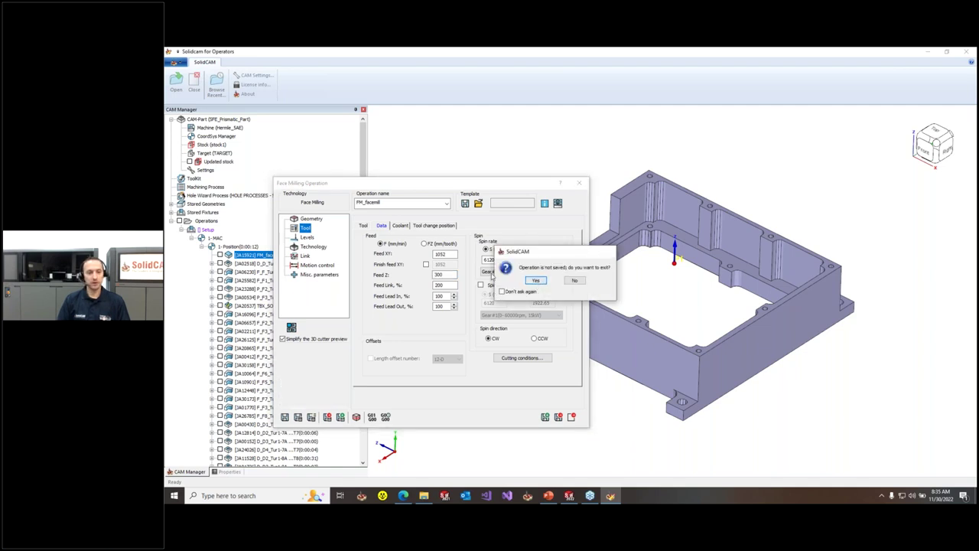
{"action": "right_click", "coordinate": [263, 254]}
{"action": "left_click", "coordinate": [434, 165]}
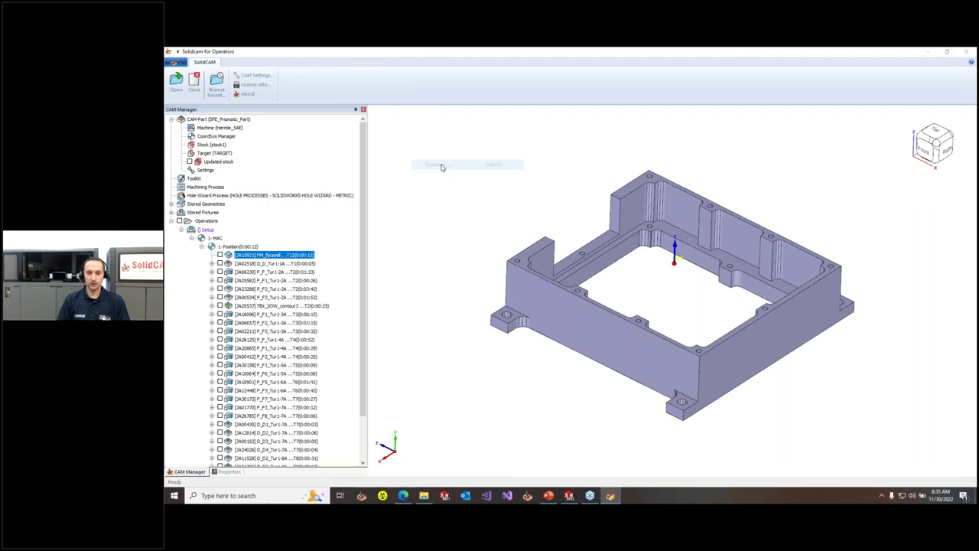
Step: Save FM_facemill.TAP under the default name and confirm S5800 and F995 in Notepad
{"action": "key", "text": "Return"}
{"action": "left_click_drag", "start_coordinate": [780, 155], "coordinate": [641, 89]}
{"action": "left_click_drag", "start_coordinate": [557, 82], "coordinate": [609, 65]}
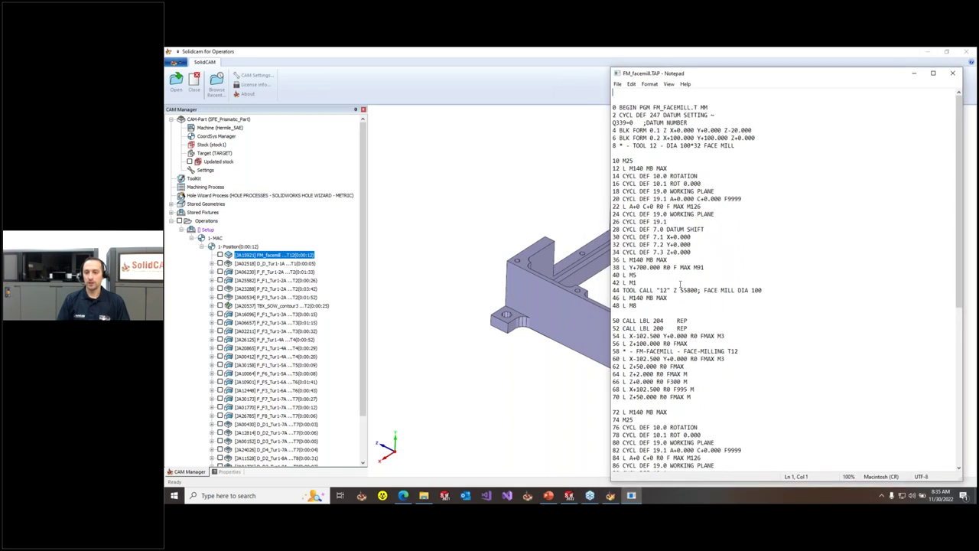
{"action": "left_click_drag", "start_coordinate": [680, 290], "coordinate": [699, 291]}
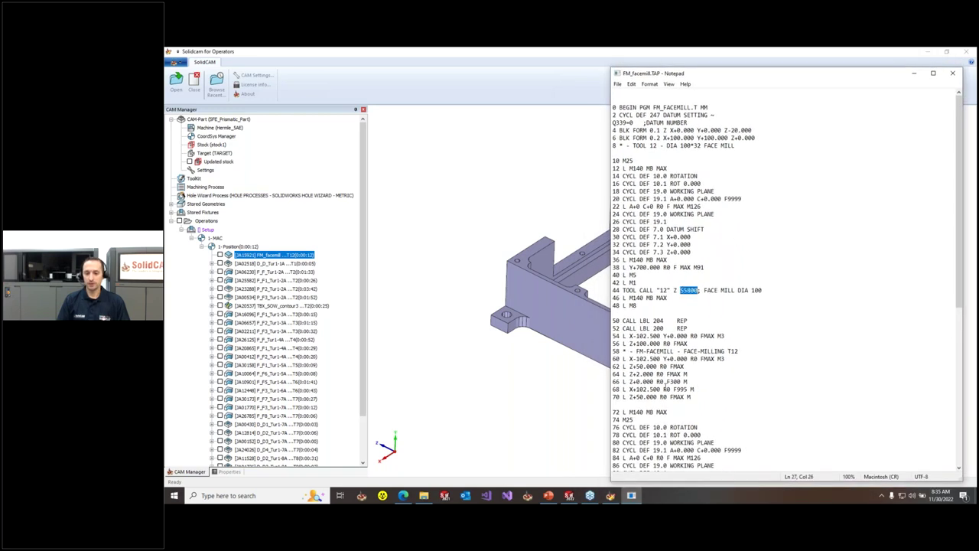
{"action": "left_click_drag", "start_coordinate": [673, 389], "coordinate": [687, 390]}
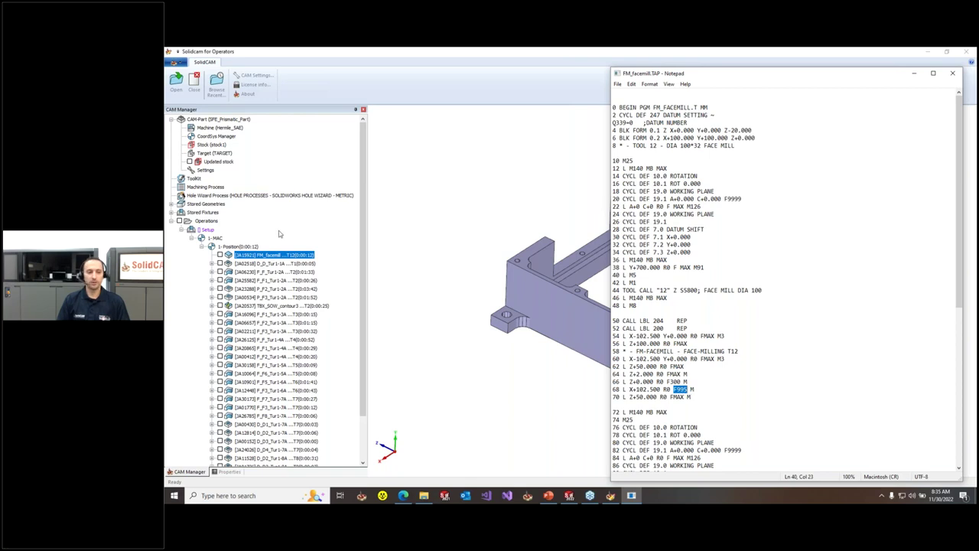
{"action": "left_click", "coordinate": [279, 233]}
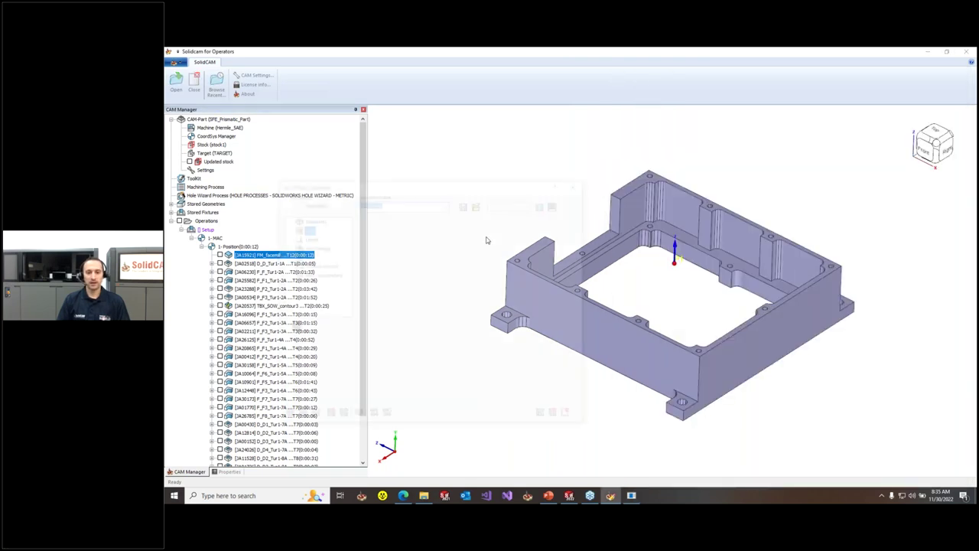
Step: Set the face mill spin rate to 6120 and Feed XY to 1062
{"action": "double_click", "coordinate": [493, 259]}
{"action": "type", "text": "6120"}
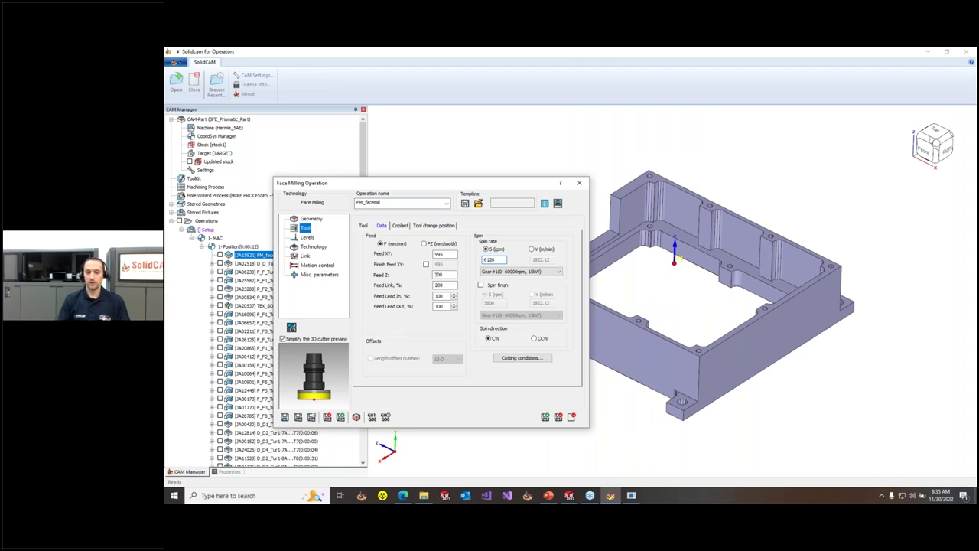
{"action": "double_click", "coordinate": [444, 253]}
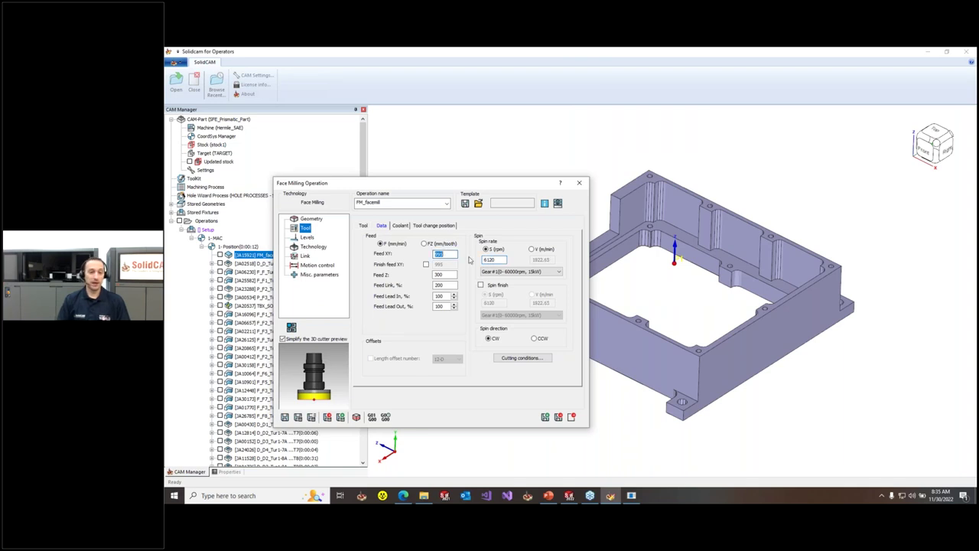
{"action": "type", "text": "1"}
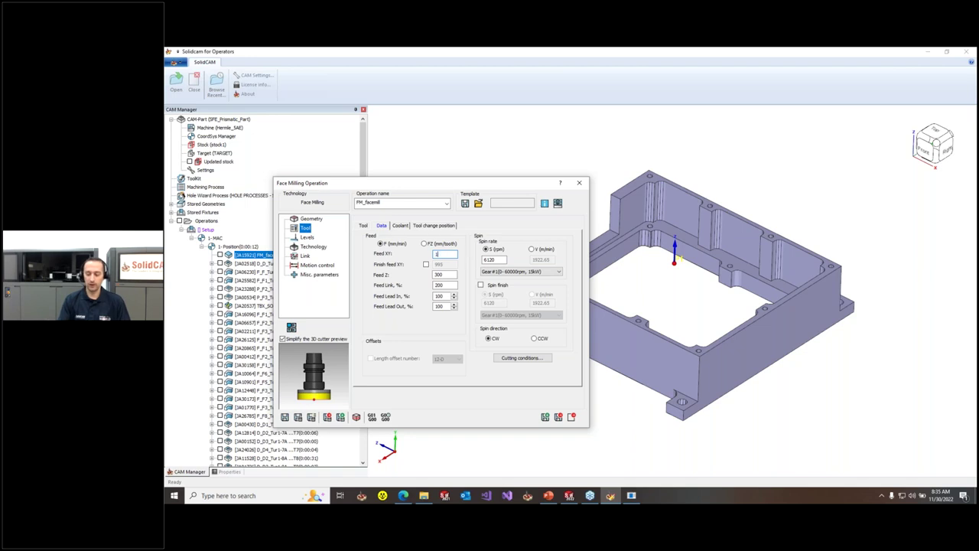
{"action": "type", "text": "062"}
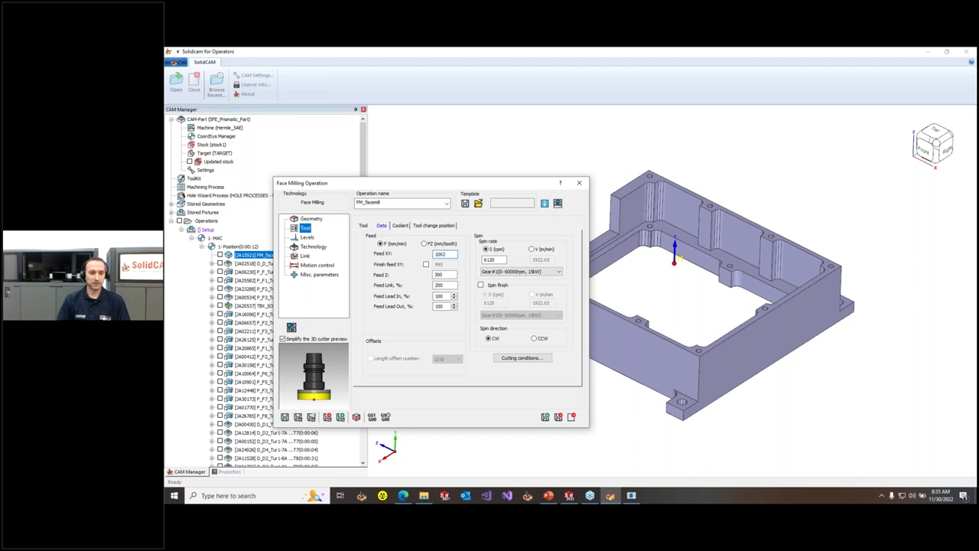
{"action": "key", "text": "Tab"}
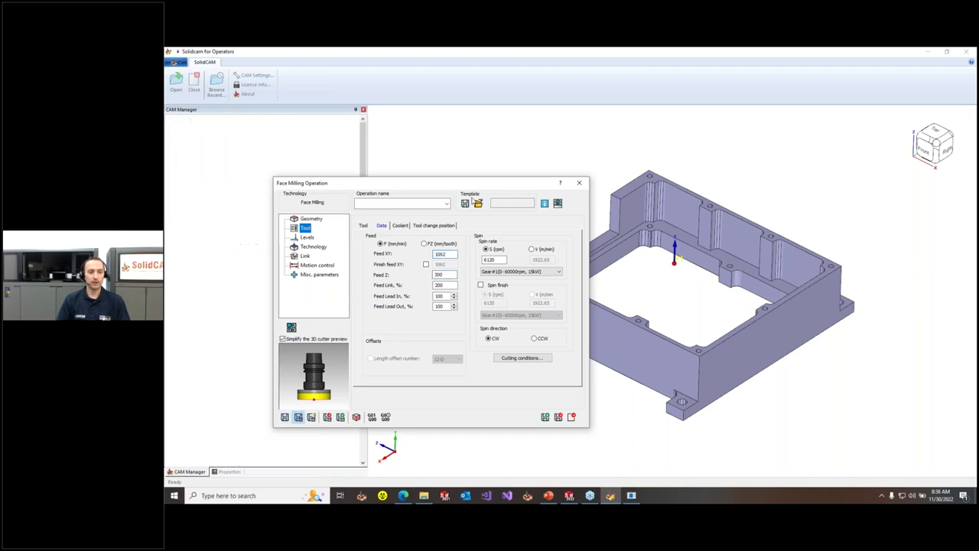
Step: Regenerate the face mill G-code under the default file name
{"action": "right_click", "coordinate": [272, 254]}
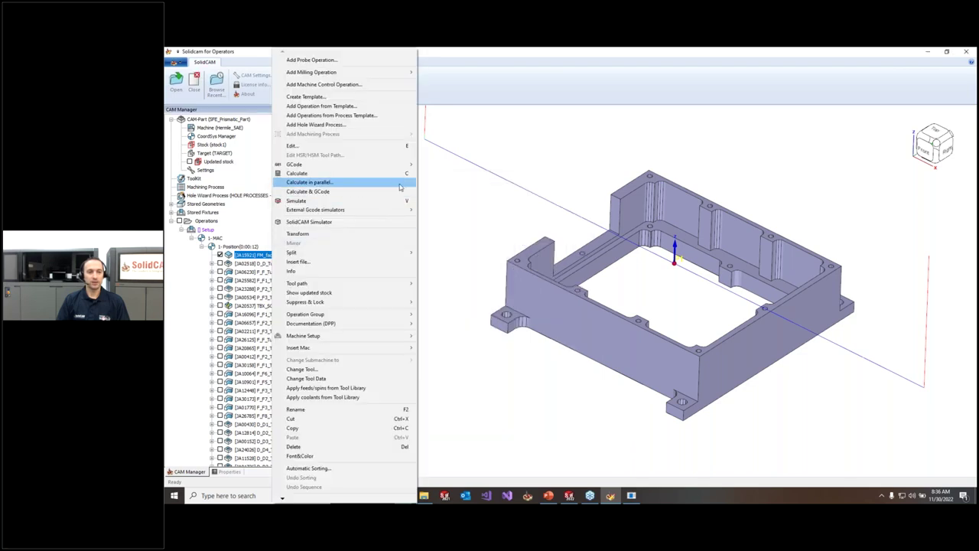
{"action": "mouse_move", "coordinate": [406, 163]}
{"action": "left_click", "coordinate": [442, 166]}
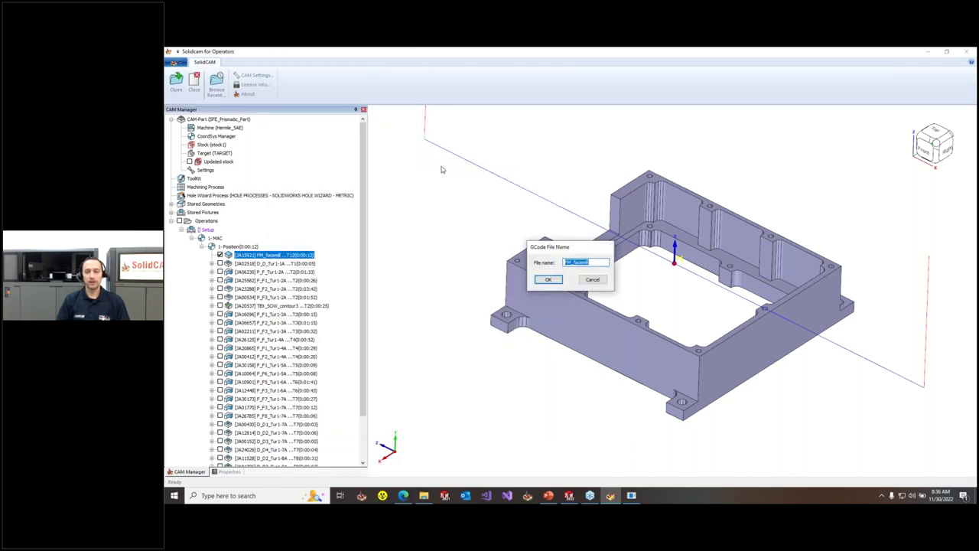
{"action": "key", "text": "Return"}
{"action": "left_click_drag", "start_coordinate": [786, 158], "coordinate": [355, 87]}
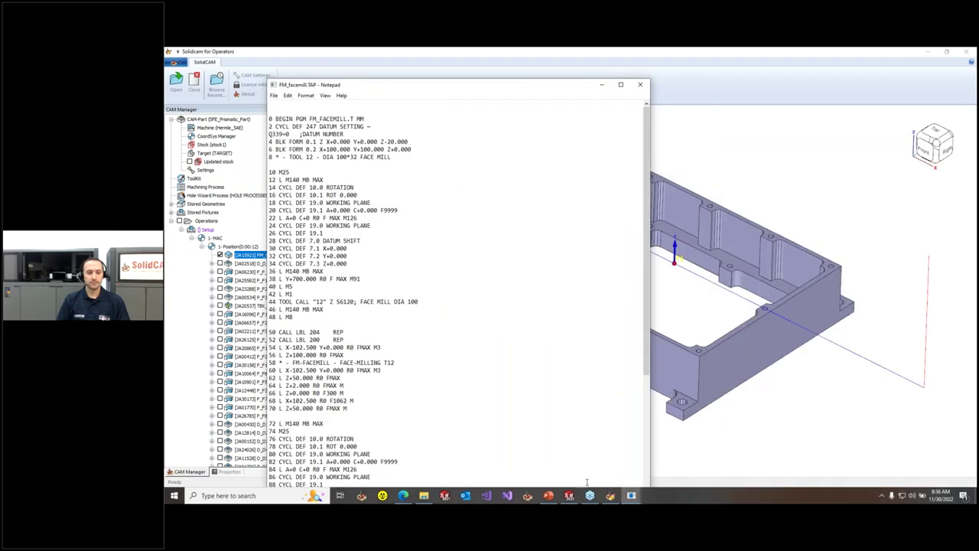
{"action": "mouse_move", "coordinate": [631, 496]}
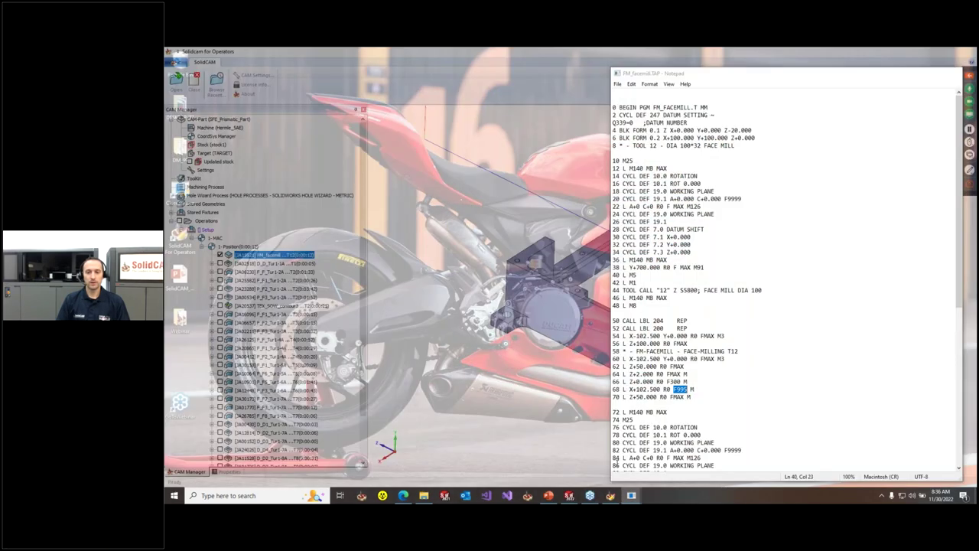
Step: Compare the new and original G-code side by side, close both, and show F_F_Tur1-2A's toolpath
{"action": "left_click", "coordinate": [649, 477]}
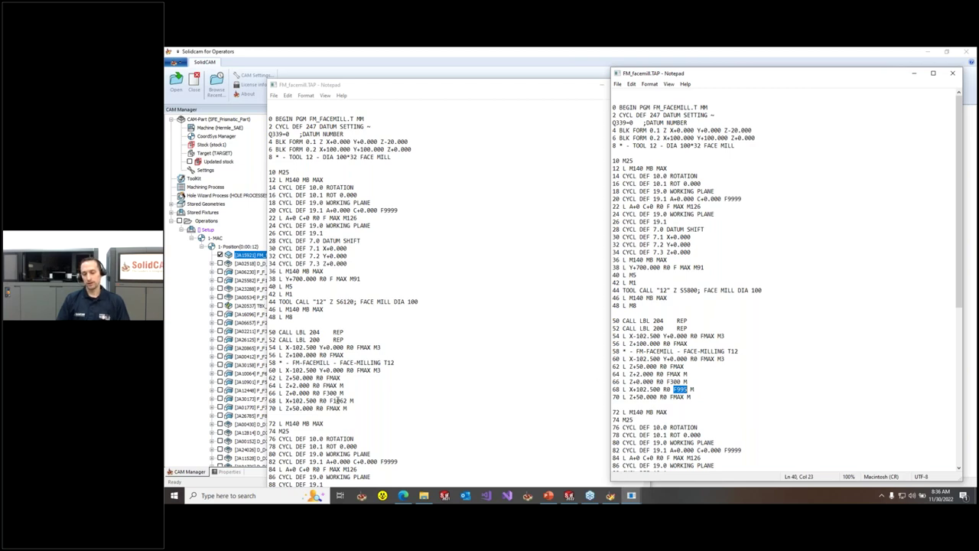
{"action": "left_click_drag", "start_coordinate": [264, 84], "coordinate": [504, 78]}
{"action": "left_click", "coordinate": [589, 74]}
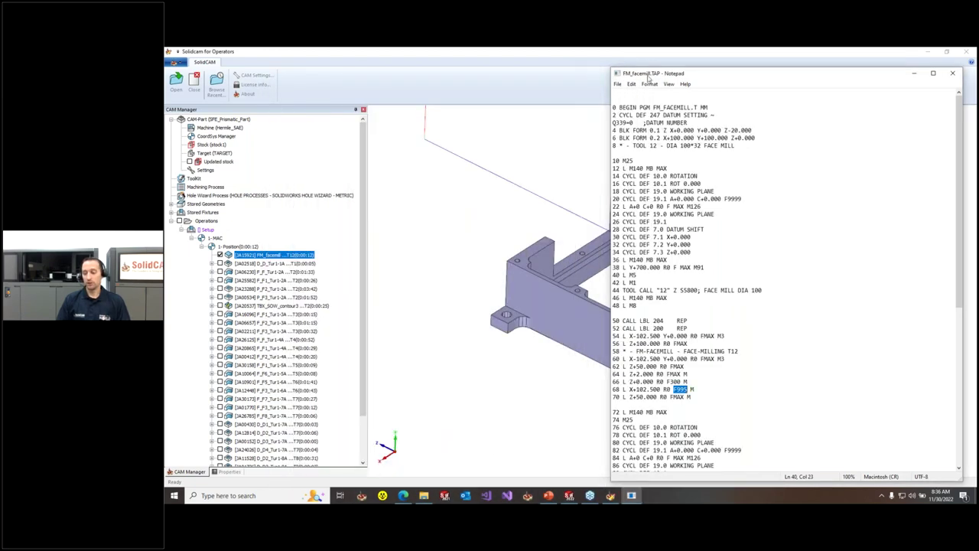
{"action": "left_click_drag", "start_coordinate": [611, 67], "coordinate": [649, 94]}
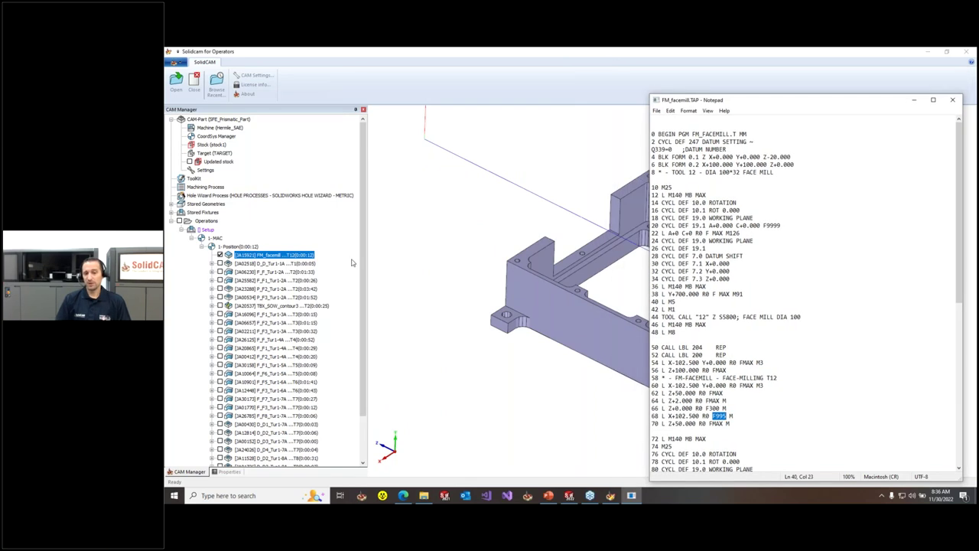
{"action": "left_click", "coordinate": [952, 99]}
{"action": "mouse_move", "coordinate": [522, 243]}
{"action": "middle_mouse_down"}
{"action": "mouse_move", "coordinate": [525, 221]}
{"action": "mouse_move", "coordinate": [534, 257]}
{"action": "mouse_move", "coordinate": [539, 250]}
{"action": "mouse_move", "coordinate": [527, 254]}
{"action": "middle_mouse_up"}
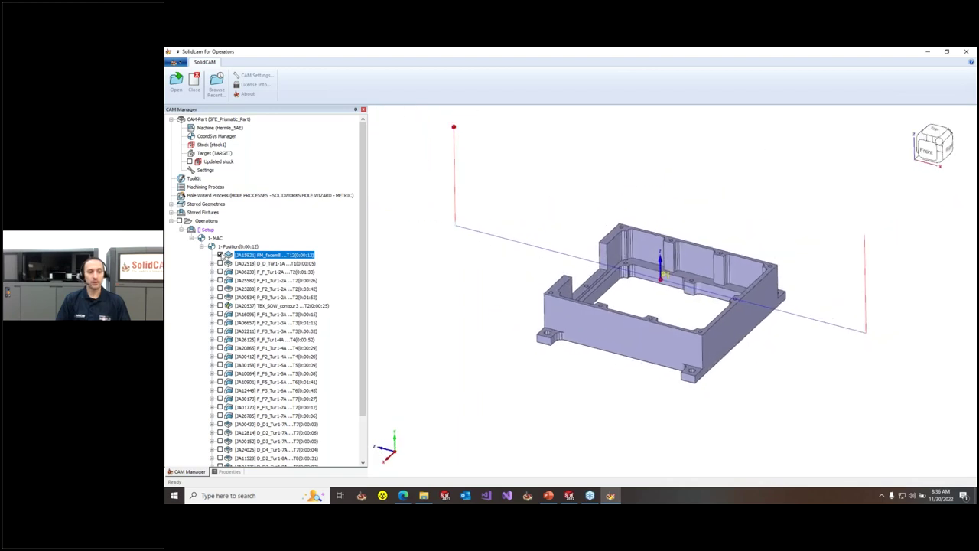
{"action": "left_click", "coordinate": [220, 271]}
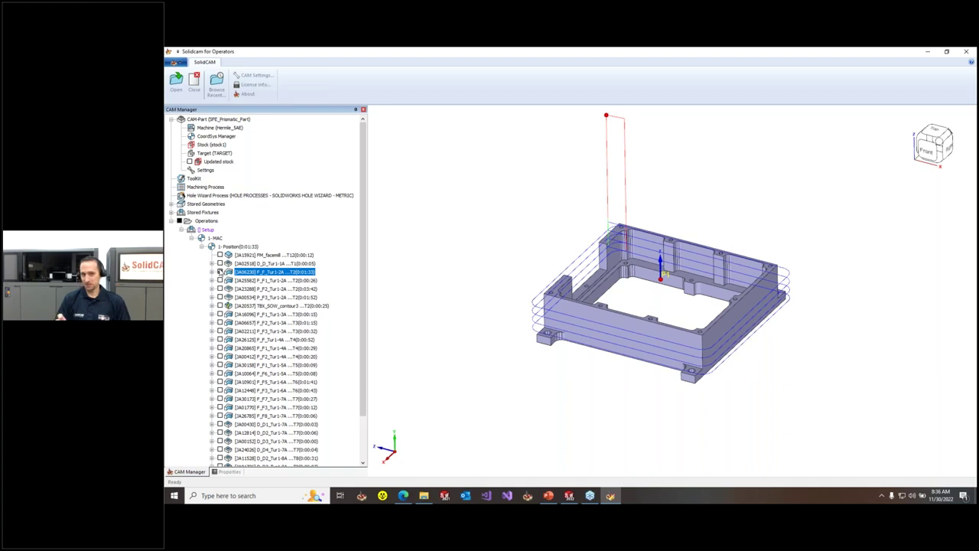
Step: Check F_F_Tur1-2A and play it in the SolidCAM Simulator
{"action": "left_click", "coordinate": [220, 271]}
{"action": "right_click", "coordinate": [228, 274]}
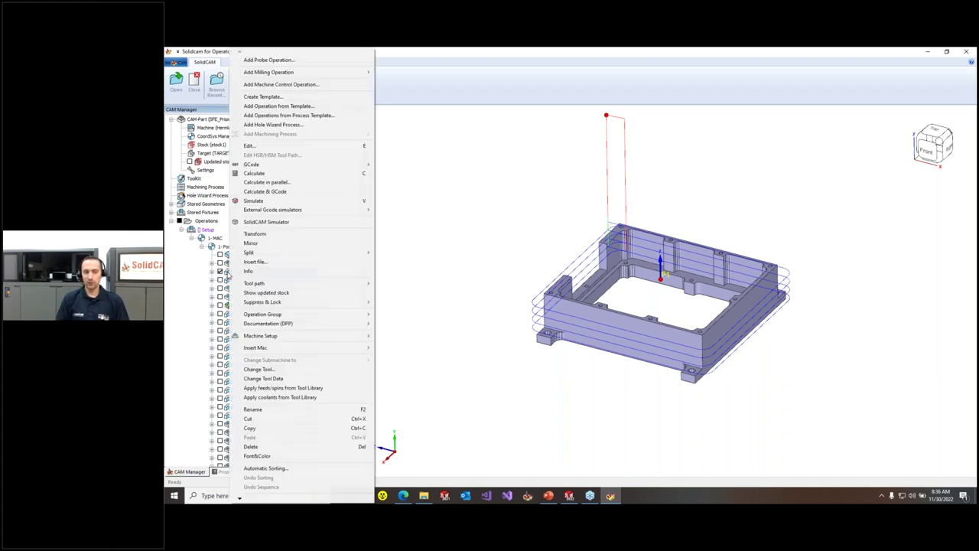
{"action": "left_click", "coordinate": [252, 221]}
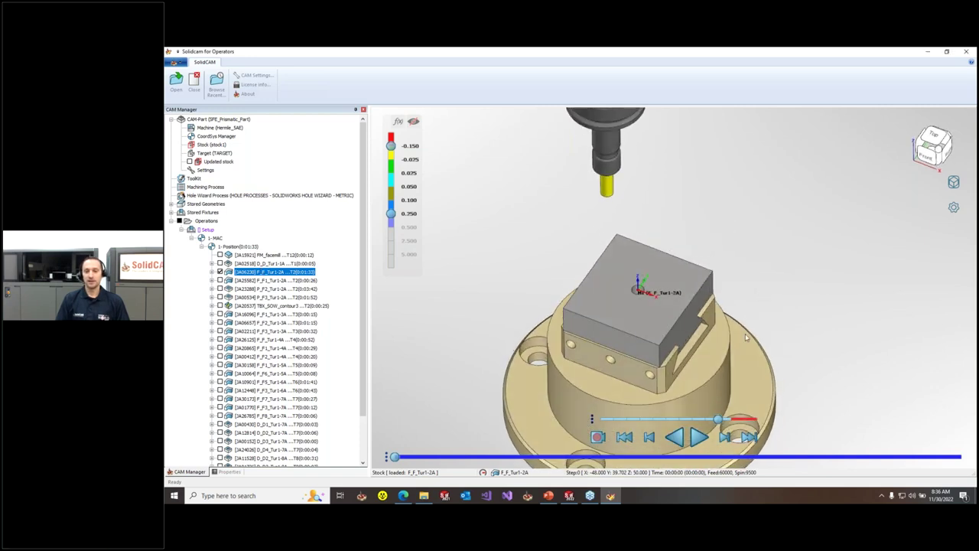
{"action": "left_click", "coordinate": [723, 438]}
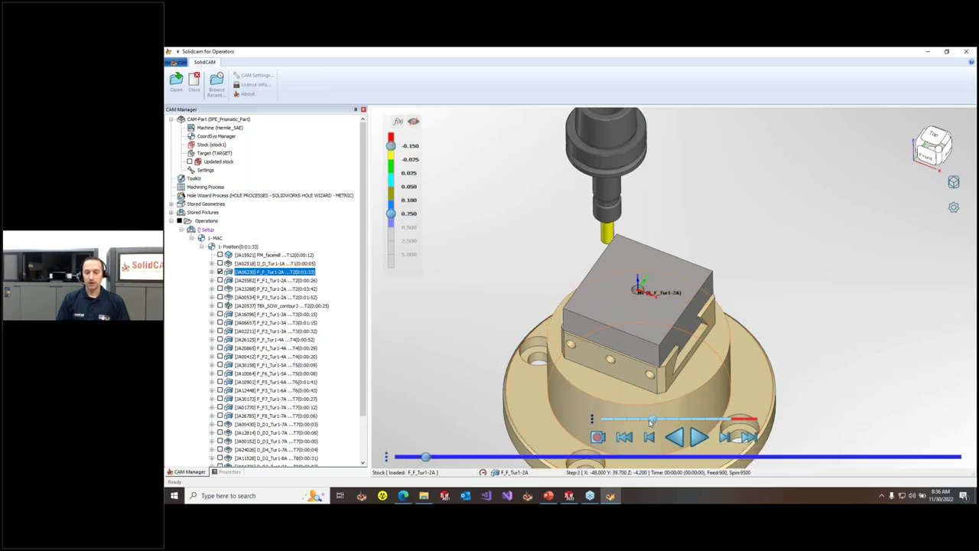
{"action": "left_click", "coordinate": [698, 437]}
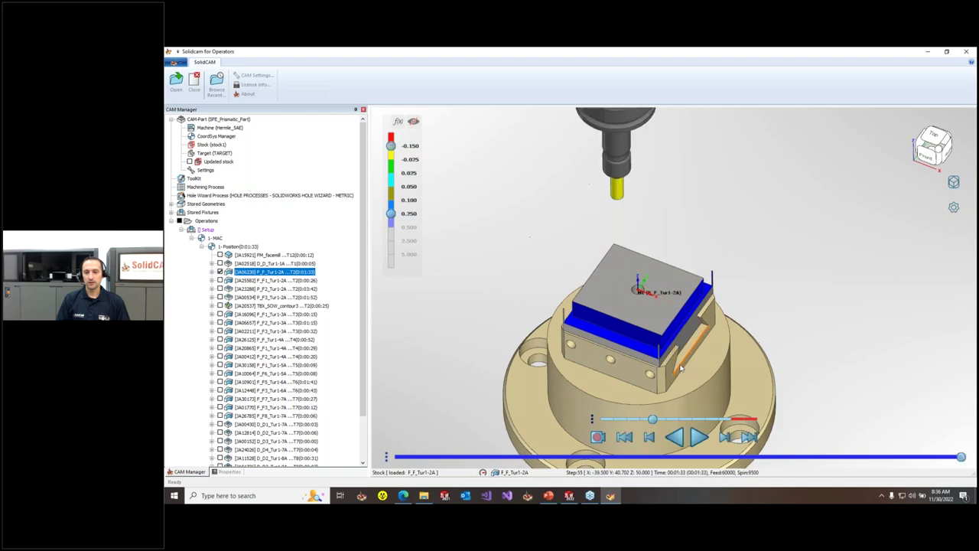
Step: Orbit and zoom around the block to inspect the machined walls and fixture holes
{"action": "scroll", "coordinate": [655, 320], "scroll_direction": "up", "scroll_amount": 5}
{"action": "mouse_move", "coordinate": [634, 311]}
{"action": "middle_mouse_down"}
{"action": "mouse_move", "coordinate": [637, 334]}
{"action": "mouse_move", "coordinate": [636, 308]}
{"action": "middle_mouse_up"}
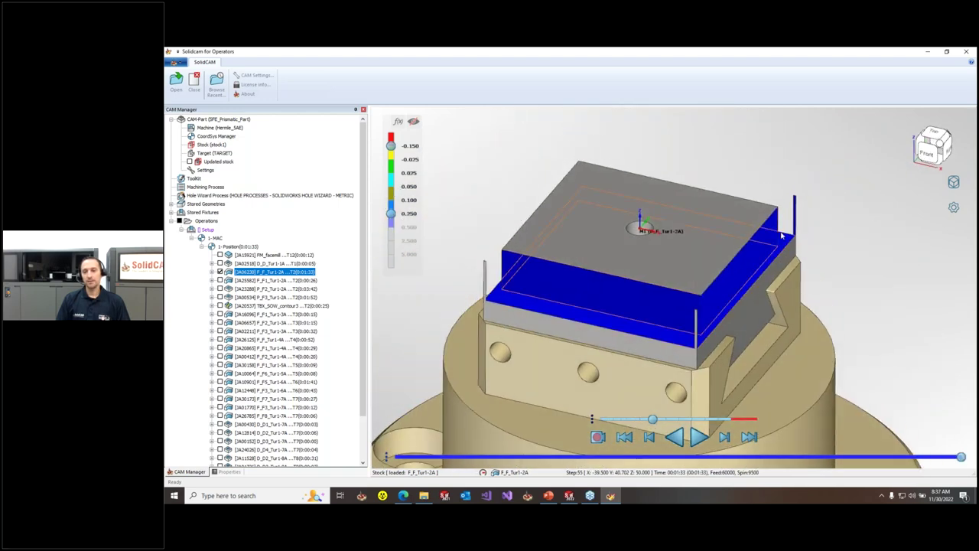
{"action": "scroll", "coordinate": [744, 281], "scroll_direction": "up", "scroll_amount": 3}
{"action": "scroll", "coordinate": [726, 274], "scroll_direction": "up", "scroll_amount": 2}
{"action": "middle_click_drag", "start_coordinate": [708, 267], "coordinate": [685, 317]}
{"action": "scroll", "coordinate": [692, 322], "scroll_direction": "down", "scroll_amount": 3}
{"action": "scroll", "coordinate": [678, 314], "scroll_direction": "down", "scroll_amount": 3}
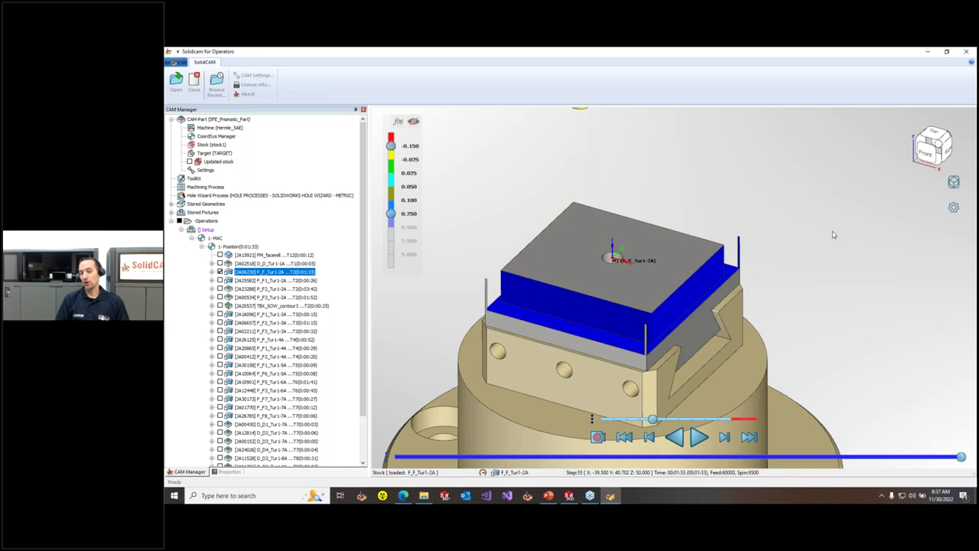
{"action": "middle_click_drag", "start_coordinate": [798, 171], "coordinate": [762, 206]}
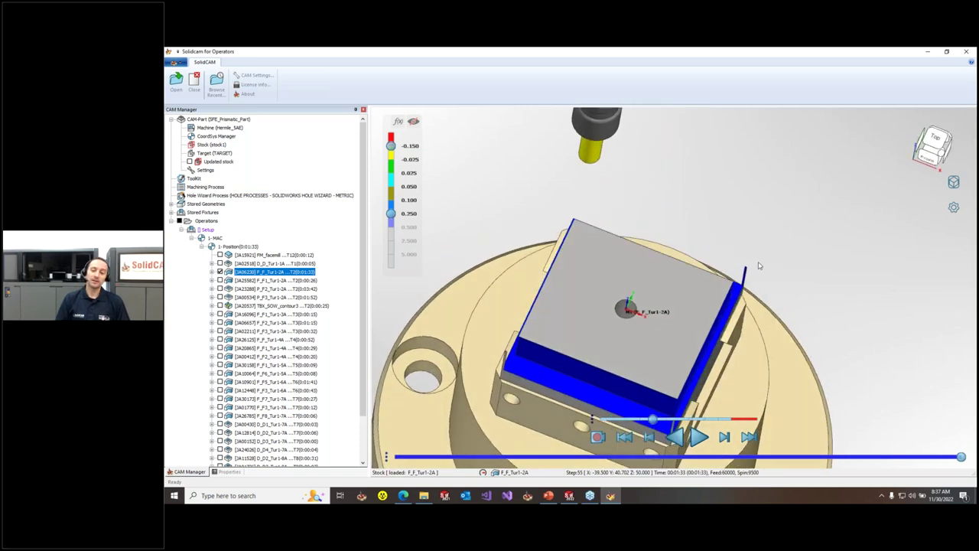
{"action": "middle_click_drag", "start_coordinate": [797, 241], "coordinate": [776, 234]}
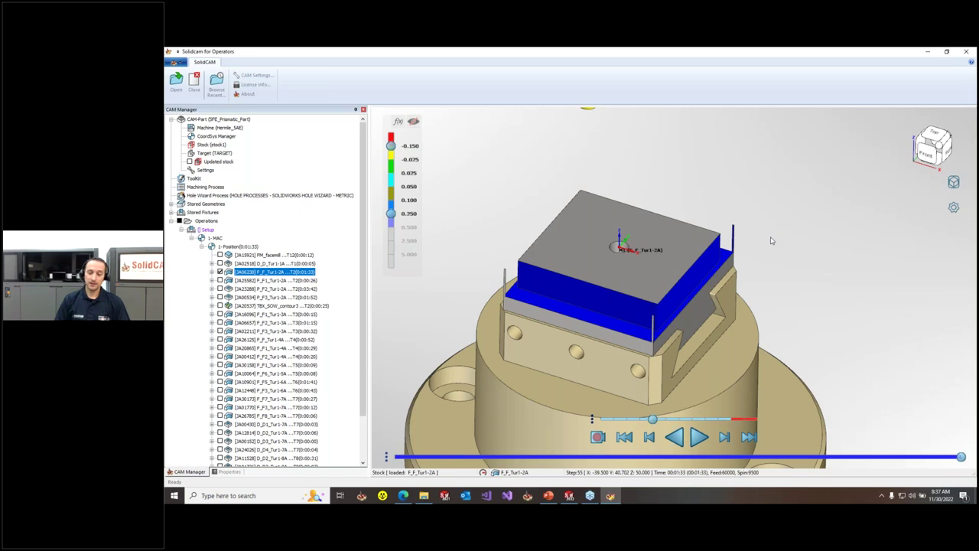
{"action": "middle_click_drag", "start_coordinate": [752, 201], "coordinate": [604, 212]}
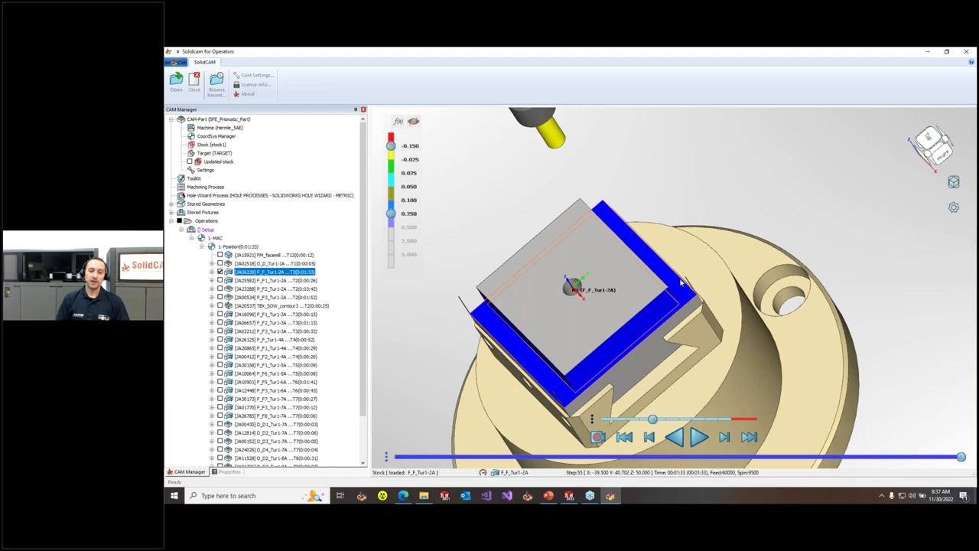
{"action": "middle_click_drag", "start_coordinate": [682, 283], "coordinate": [661, 287]}
{"action": "scroll", "coordinate": [677, 280], "scroll_direction": "up", "scroll_amount": 5}
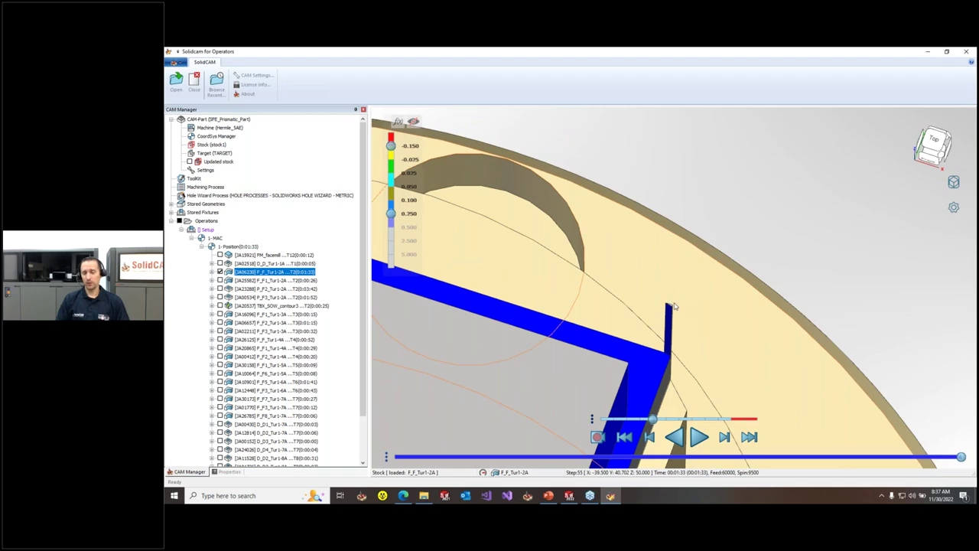
{"action": "scroll", "coordinate": [638, 280], "scroll_direction": "down", "scroll_amount": 10}
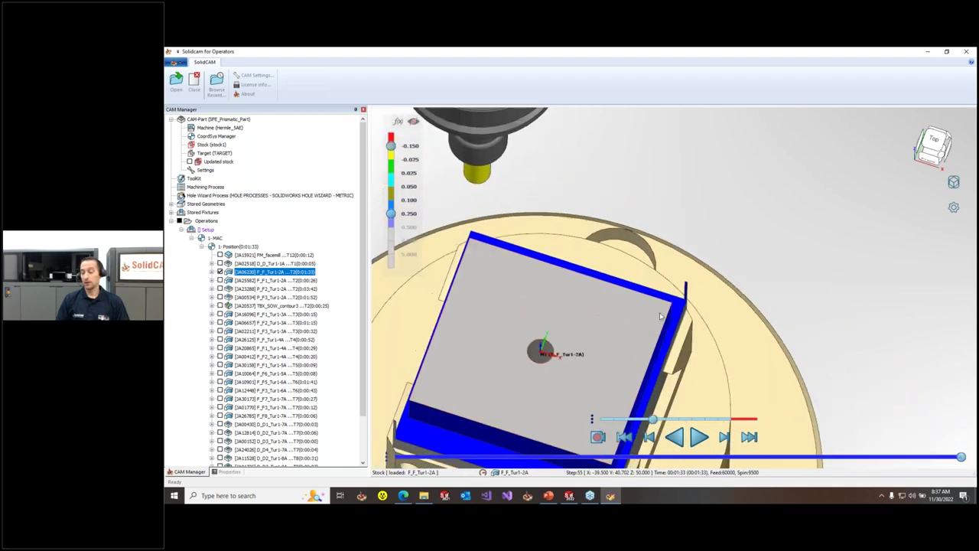
{"action": "middle_click_drag", "start_coordinate": [698, 289], "coordinate": [762, 243]}
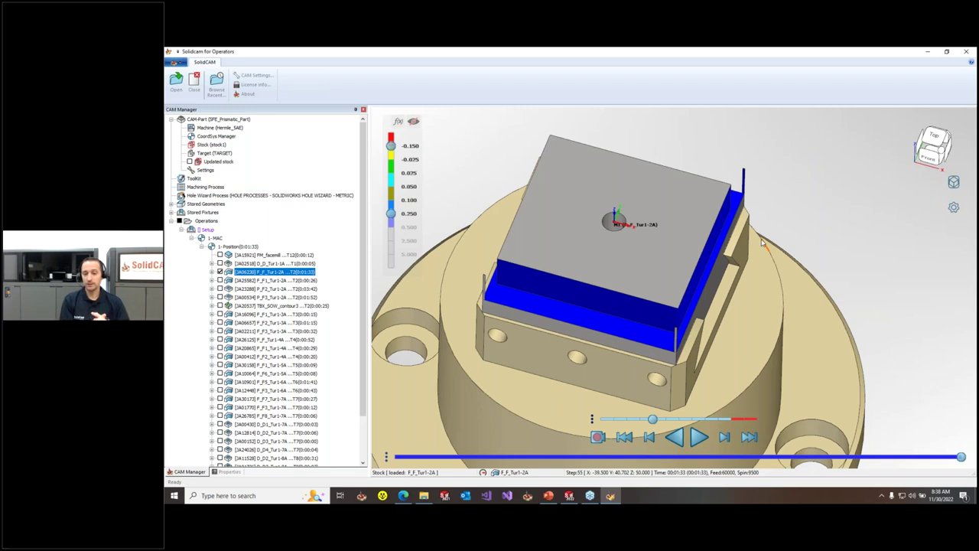
{"action": "middle_click_drag", "start_coordinate": [780, 205], "coordinate": [755, 230]}
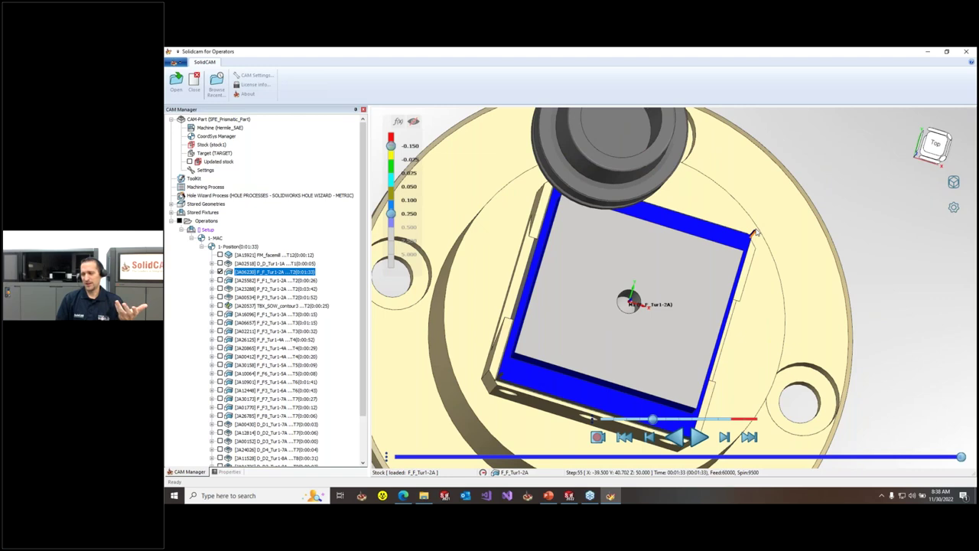
{"action": "middle_click_drag", "start_coordinate": [752, 228], "coordinate": [733, 227]}
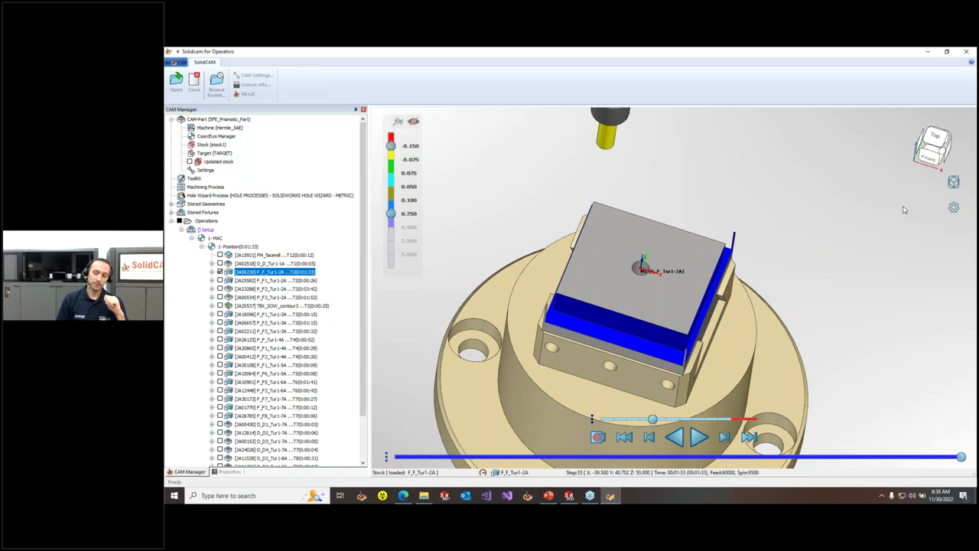
{"action": "scroll", "coordinate": [702, 269], "scroll_direction": "up", "scroll_amount": 5}
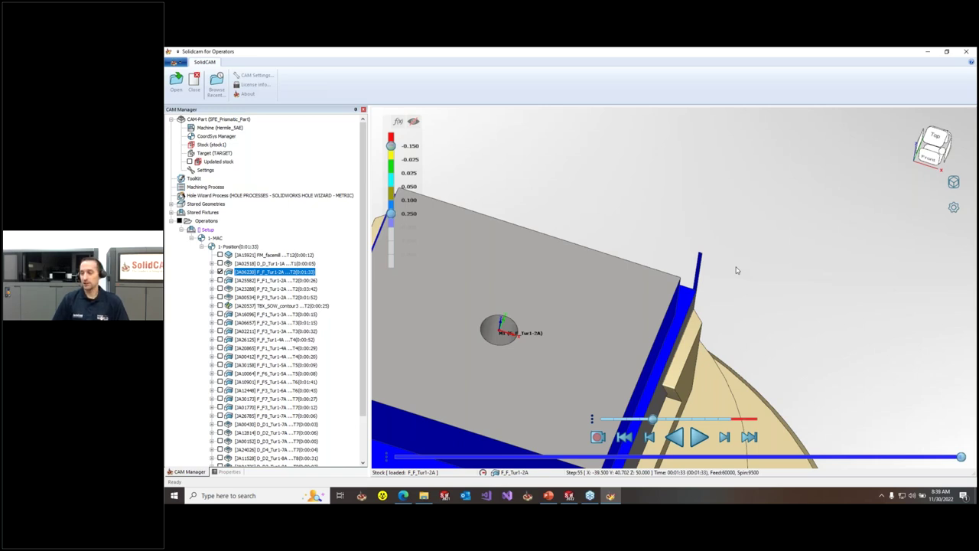
{"action": "middle_click_drag", "start_coordinate": [736, 270], "coordinate": [514, 252]}
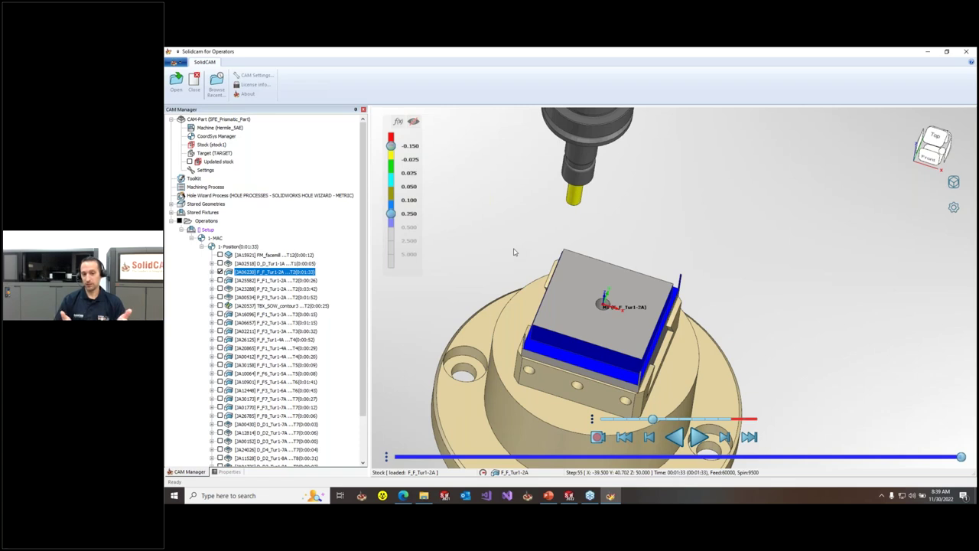
{"action": "scroll", "coordinate": [680, 278], "scroll_direction": "up", "scroll_amount": 5}
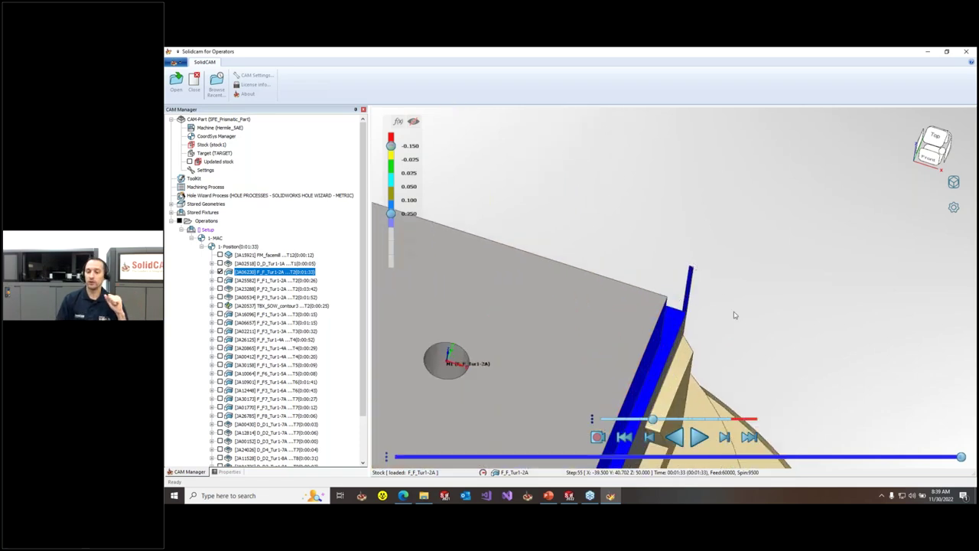
{"action": "scroll", "coordinate": [739, 318], "scroll_direction": "down", "scroll_amount": 3}
{"action": "scroll", "coordinate": [739, 320], "scroll_direction": "down", "scroll_amount": 2}
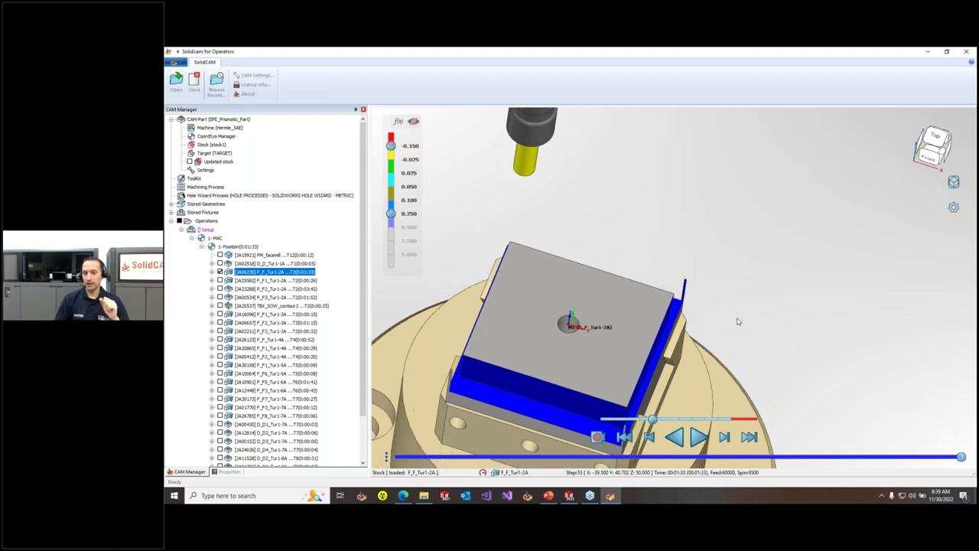
{"action": "middle_click_drag", "start_coordinate": [739, 322], "coordinate": [710, 325]}
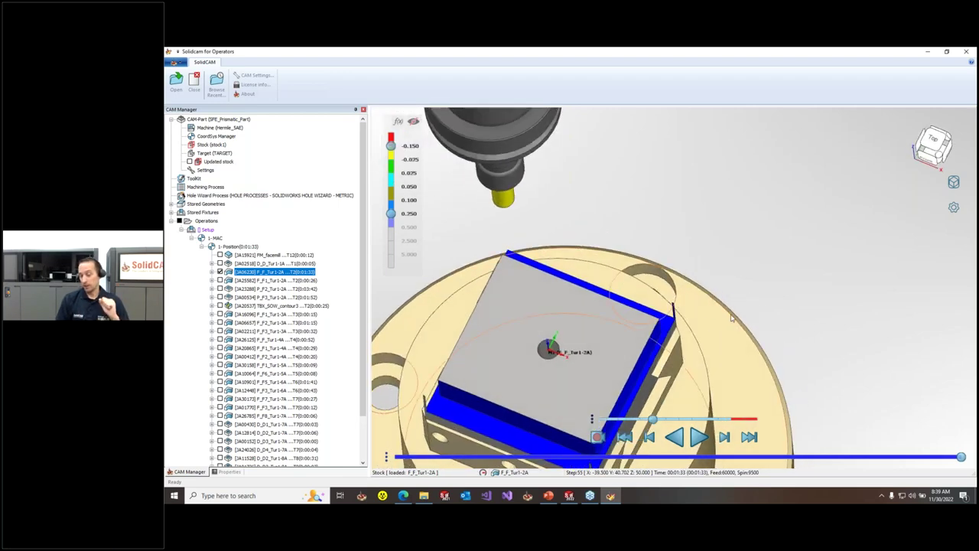
{"action": "scroll", "coordinate": [681, 297], "scroll_direction": "up", "scroll_amount": 5}
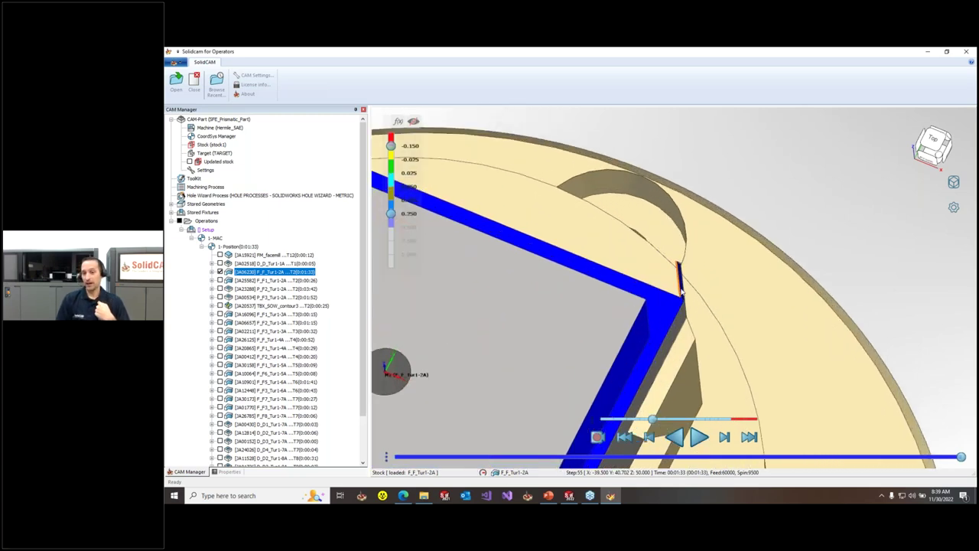
{"action": "middle_click_drag", "start_coordinate": [681, 291], "coordinate": [677, 280]}
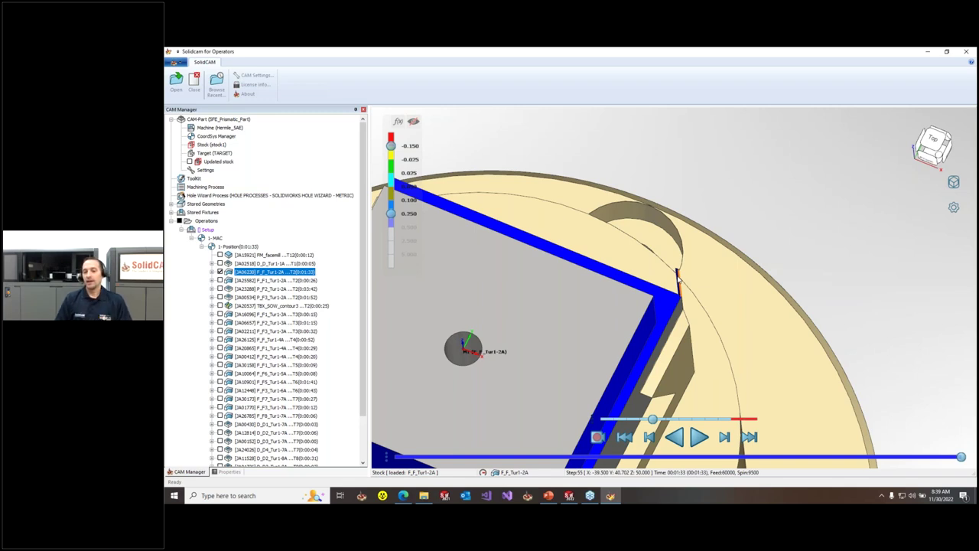
{"action": "scroll", "coordinate": [677, 278], "scroll_direction": "down", "scroll_amount": 3}
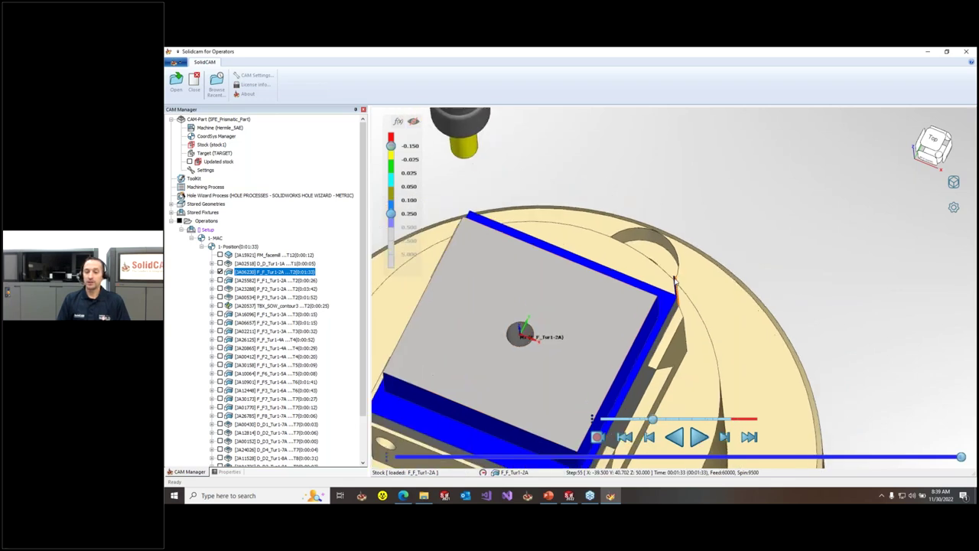
{"action": "scroll", "coordinate": [675, 281], "scroll_direction": "up", "scroll_amount": 1}
{"action": "scroll", "coordinate": [739, 251], "scroll_direction": "down", "scroll_amount": 2}
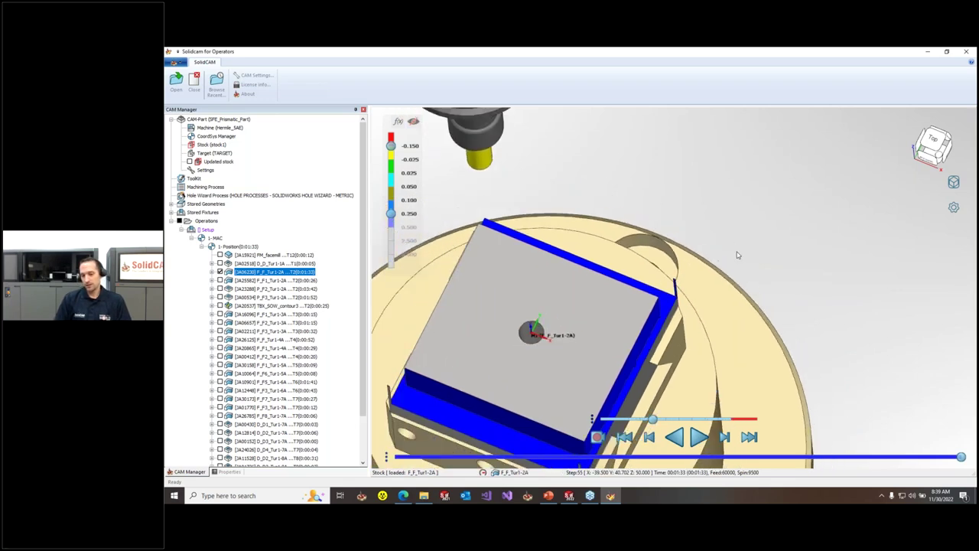
{"action": "middle_click_drag", "start_coordinate": [681, 250], "coordinate": [742, 182]}
{"action": "left_click", "coordinate": [860, 448]}
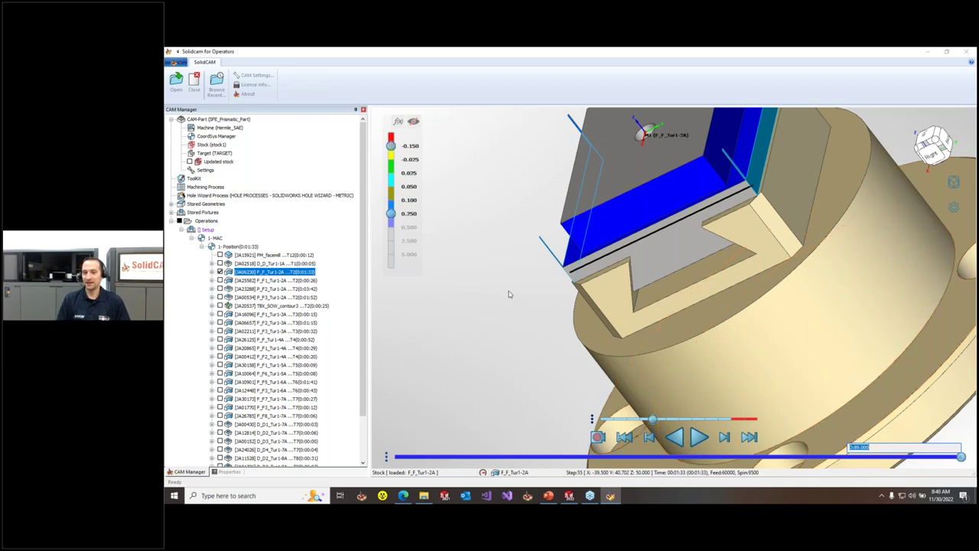
{"action": "middle_click_drag", "start_coordinate": [673, 214], "coordinate": [748, 164]}
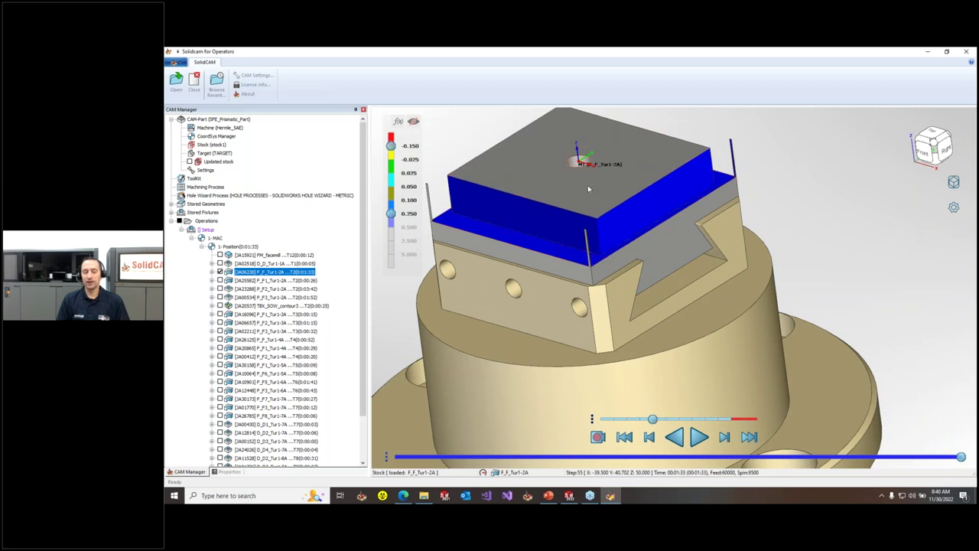
{"action": "scroll", "coordinate": [841, 176], "scroll_direction": "down", "scroll_amount": 2}
{"action": "right_click", "coordinate": [951, 190]}
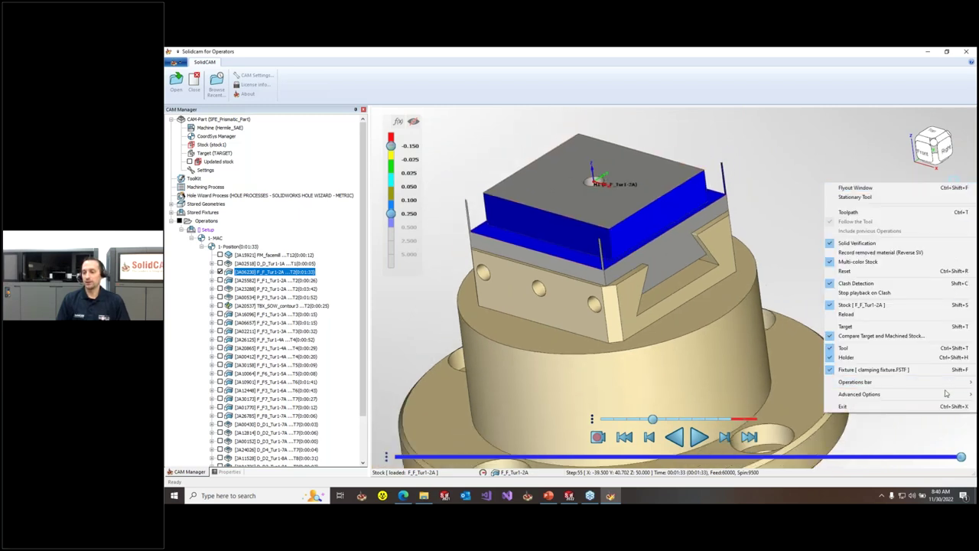
Step: Exit the simulator and open the F_F_Tur1-2A Profile Operation settings
{"action": "left_click", "coordinate": [947, 410]}
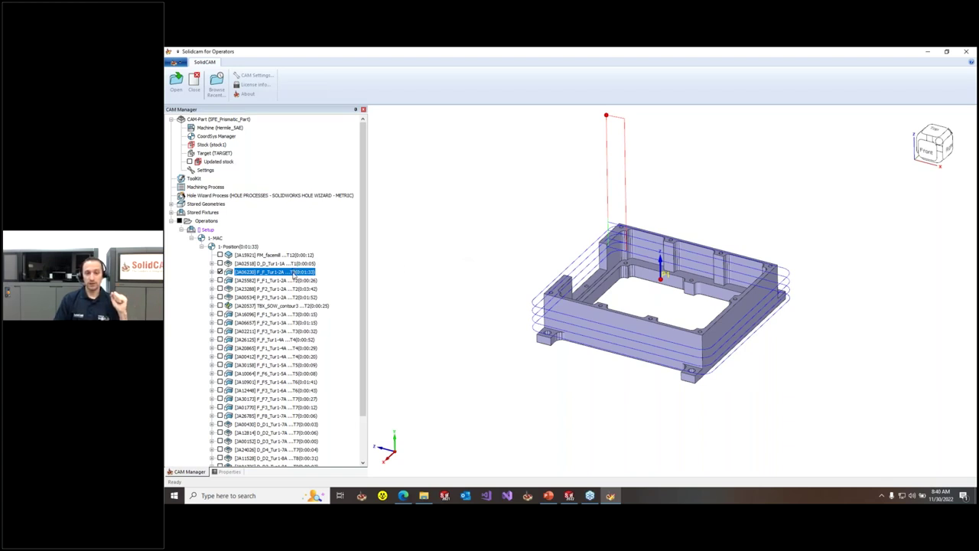
{"action": "double_click", "coordinate": [305, 275]}
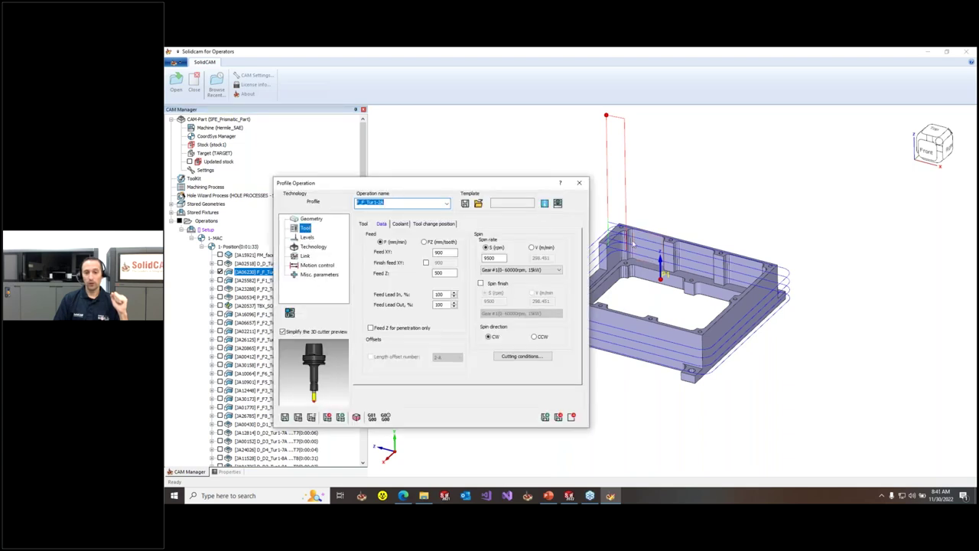
Step: Set the step over to 6 in the Technology settings, then save and recalculate
{"action": "left_click", "coordinate": [312, 247]}
{"action": "double_click", "coordinate": [559, 355]}
{"action": "key", "text": "Tab"}
{"action": "type", "text": "6"}
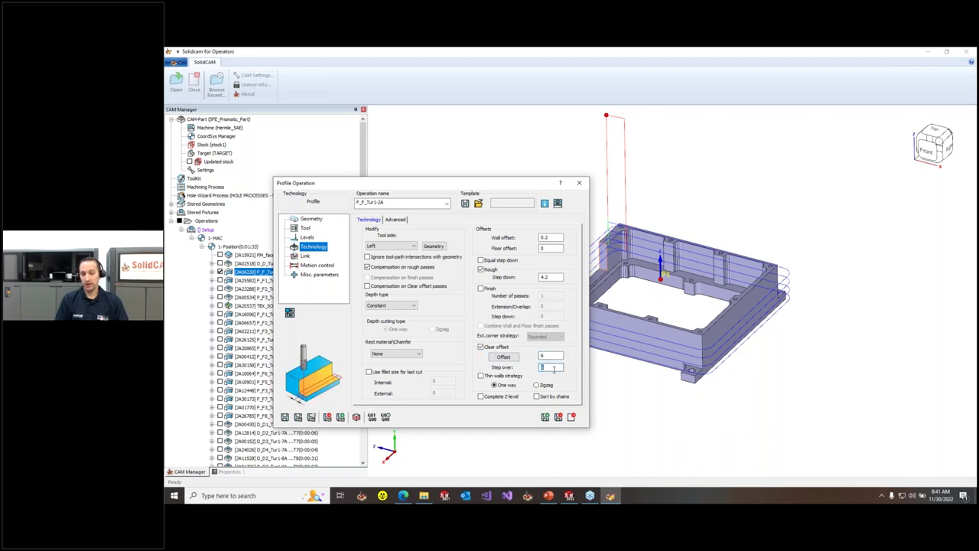
{"action": "left_click", "coordinate": [298, 417]}
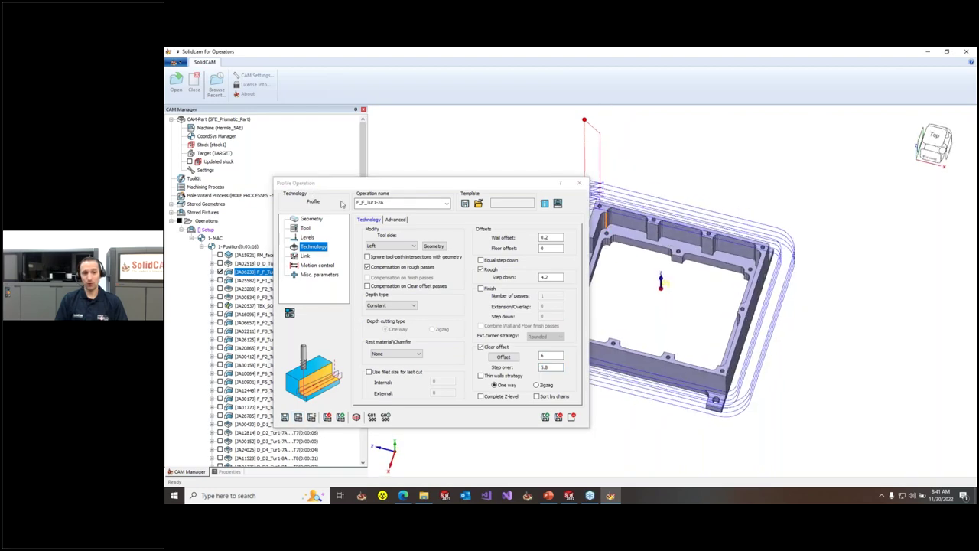
Step: Close the profile settings and simulate P_F_Tur1-2A in the SolidCAM Simulator
{"action": "left_click", "coordinate": [579, 184]}
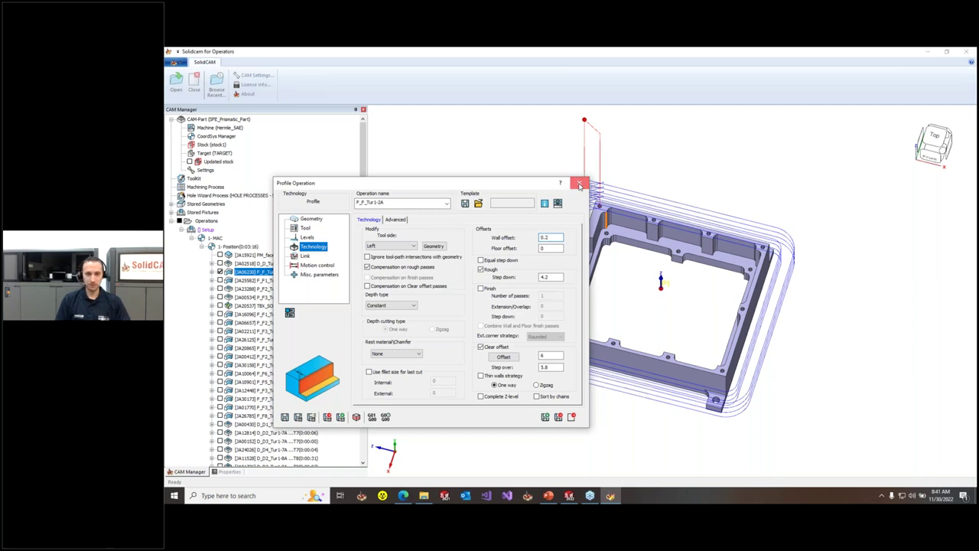
{"action": "right_click", "coordinate": [304, 277]}
{"action": "left_click", "coordinate": [406, 223]}
Step: Play the P_F_Tur1-2A simulation to its end, zoom in on the machined part, and exit
{"action": "left_click", "coordinate": [699, 437]}
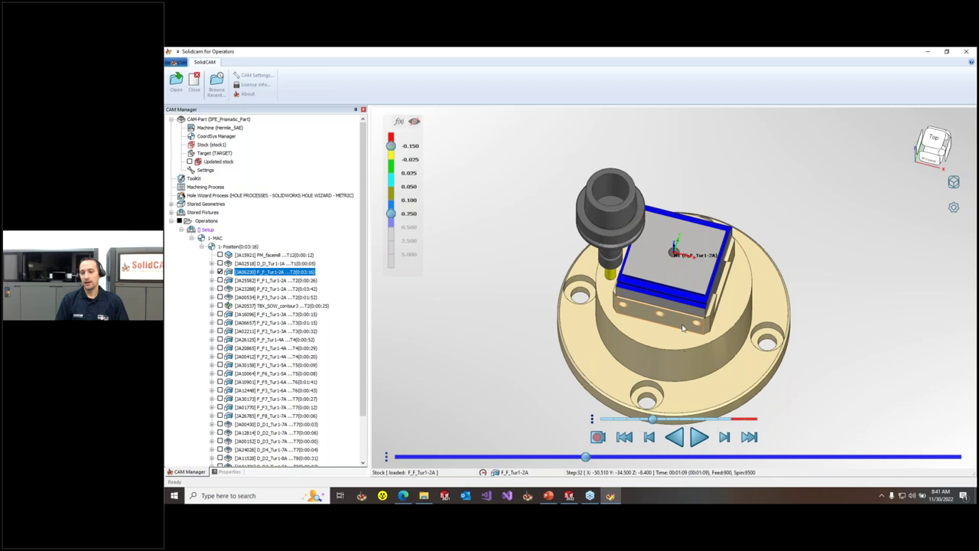
{"action": "middle_click_drag", "start_coordinate": [692, 238], "coordinate": [691, 282]}
{"action": "scroll", "coordinate": [691, 281], "scroll_direction": "up", "scroll_amount": 3}
{"action": "scroll", "coordinate": [691, 282], "scroll_direction": "up", "scroll_amount": 3}
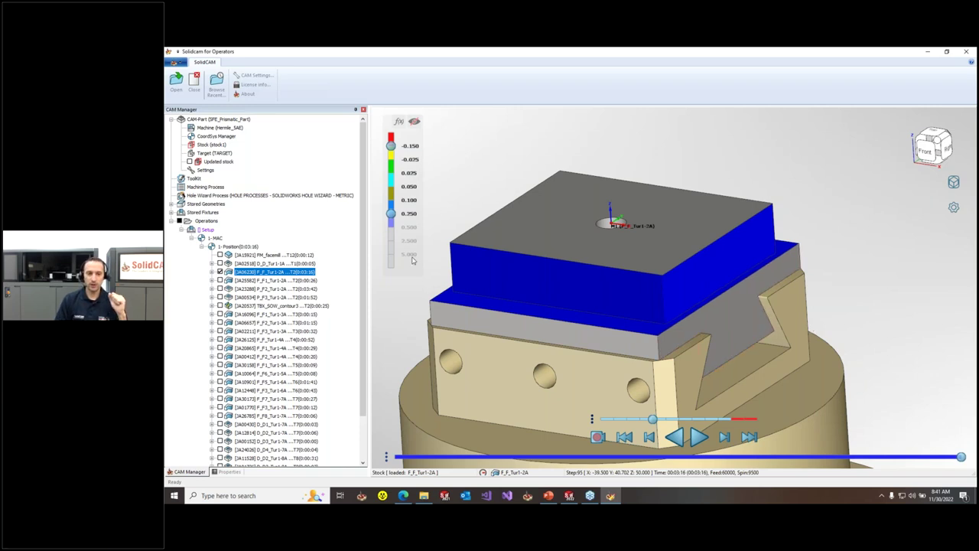
{"action": "right_click", "coordinate": [876, 218]}
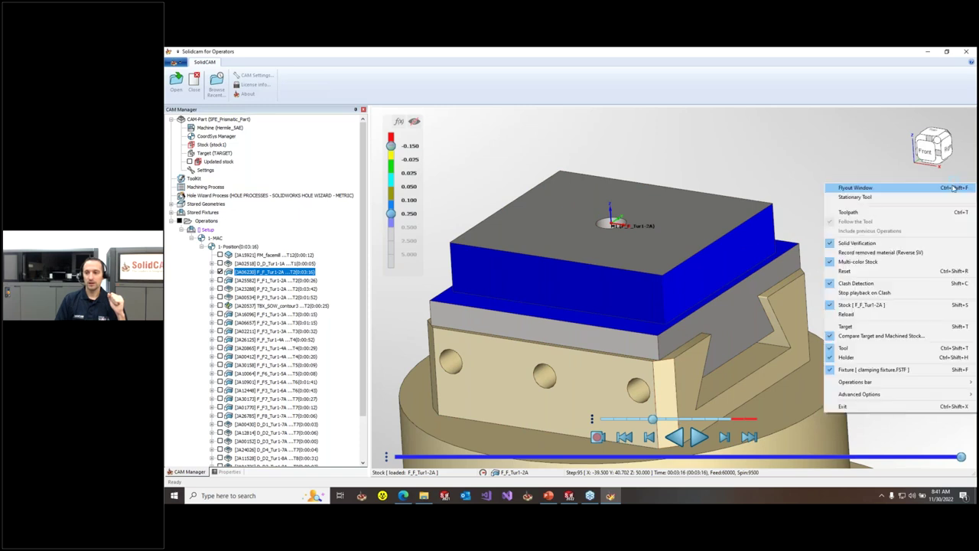
{"action": "left_click", "coordinate": [927, 409]}
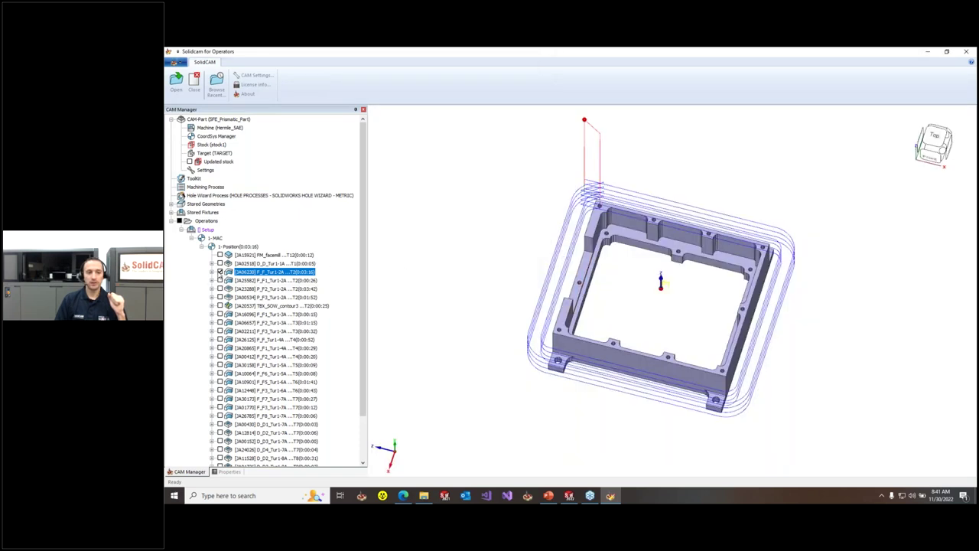
Step: Hide the P_F_Tur1-2A toolpath and enter a 0.150 wall offset in its settings
{"action": "left_click", "coordinate": [220, 272]}
{"action": "double_click", "coordinate": [241, 274]}
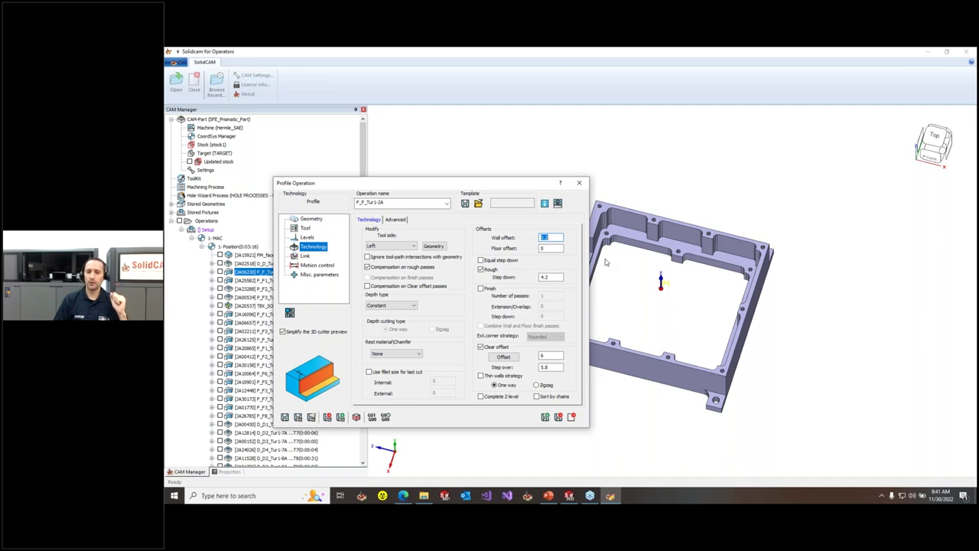
{"action": "type", "text": "0"}
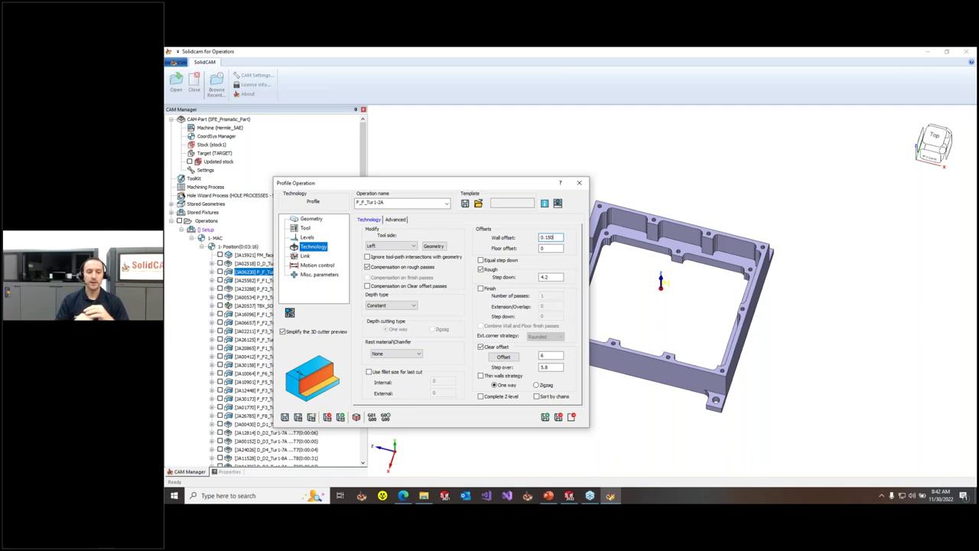
Step: Discard the wall offset change without saving and open F_F1_Tur1-2A's settings
{"action": "left_click", "coordinate": [540, 227]}
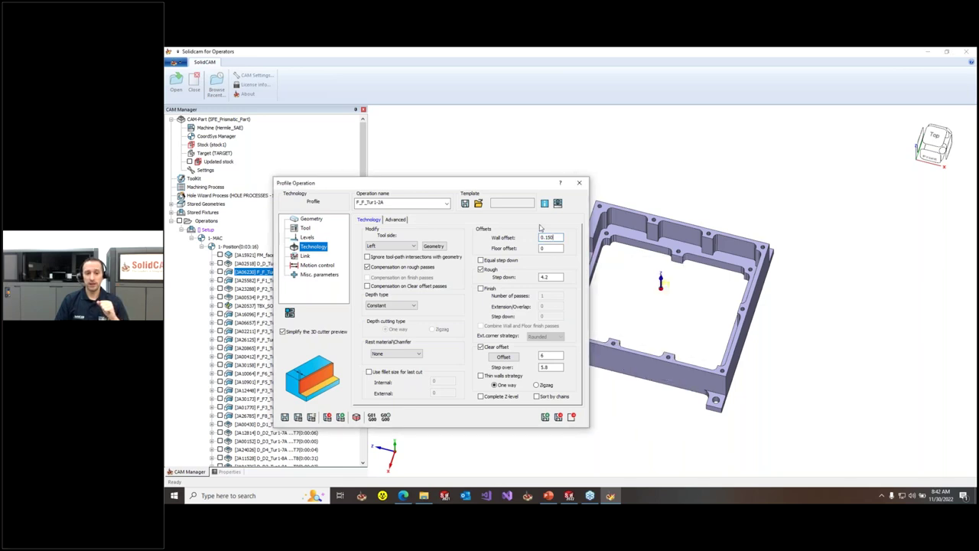
{"action": "left_click", "coordinate": [582, 184]}
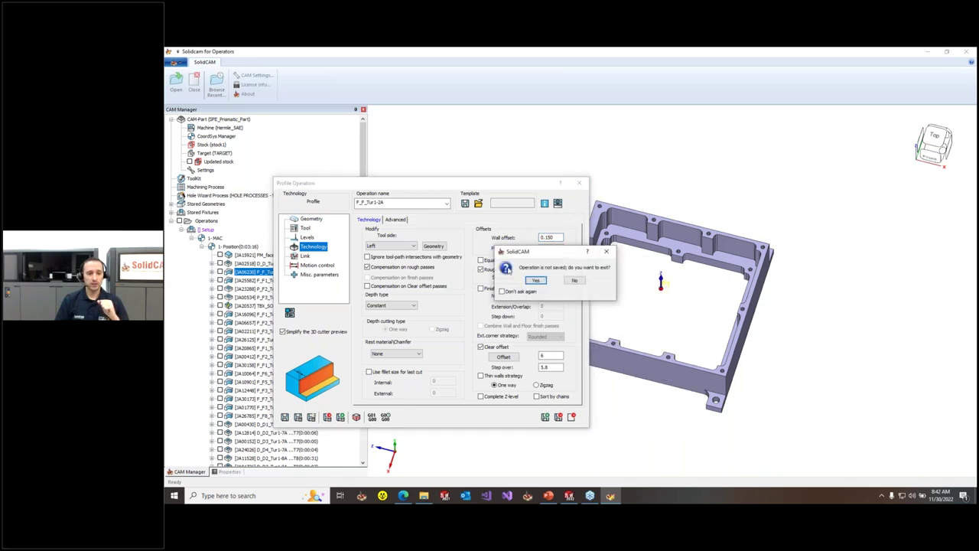
{"action": "left_click", "coordinate": [535, 282]}
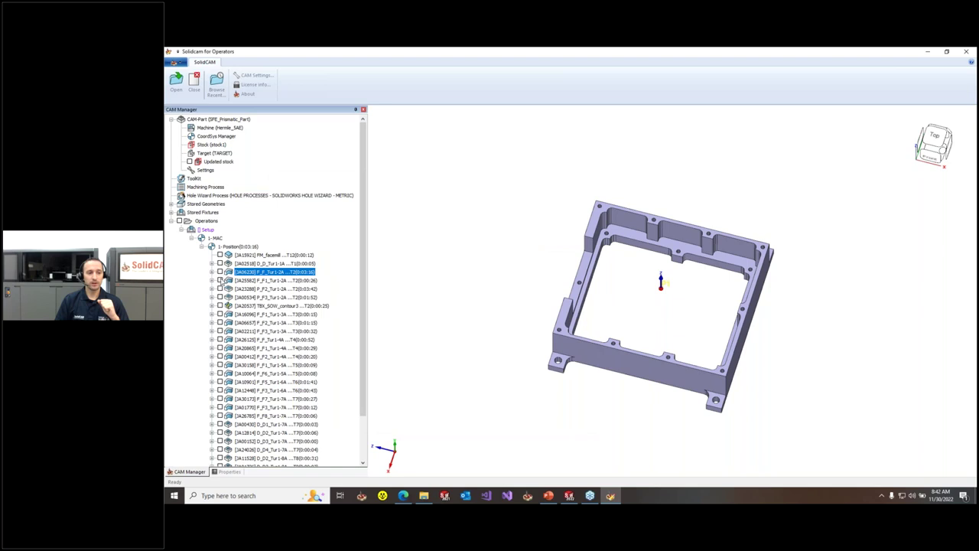
{"action": "left_click", "coordinate": [221, 281]}
{"action": "left_click", "coordinate": [221, 281]}
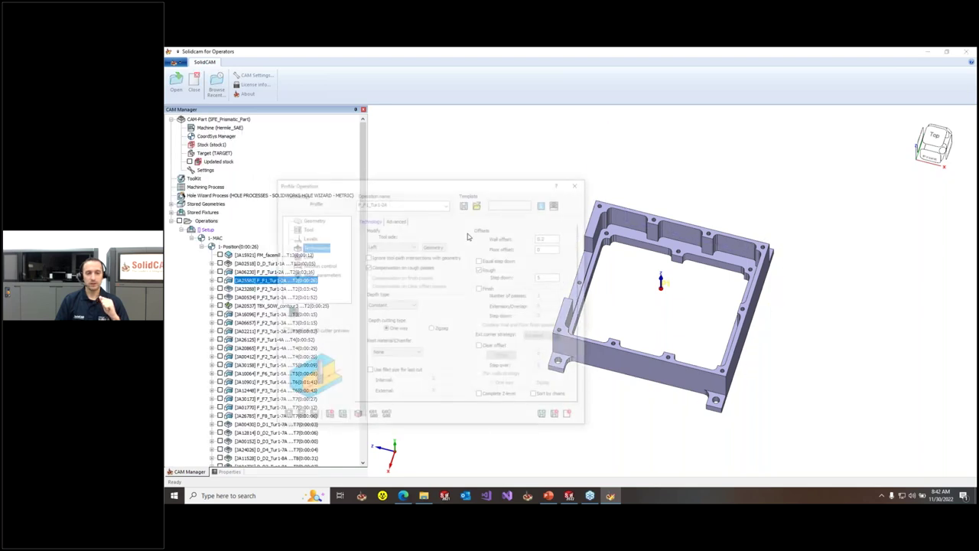
Step: Close F_F1_Tur1-2A's settings and display the F_F1_Tur1-3A toolpath on the part
{"action": "left_click", "coordinate": [579, 184]}
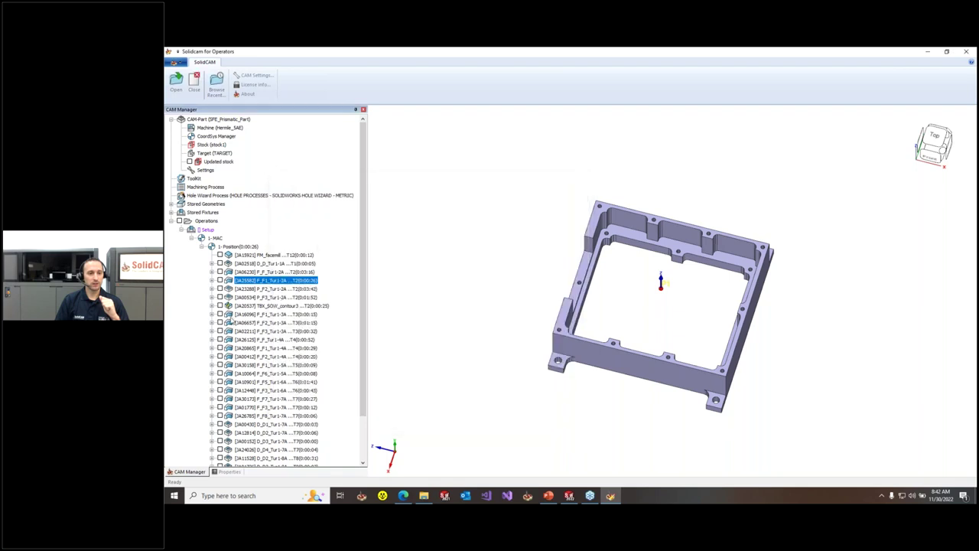
{"action": "left_click", "coordinate": [221, 315]}
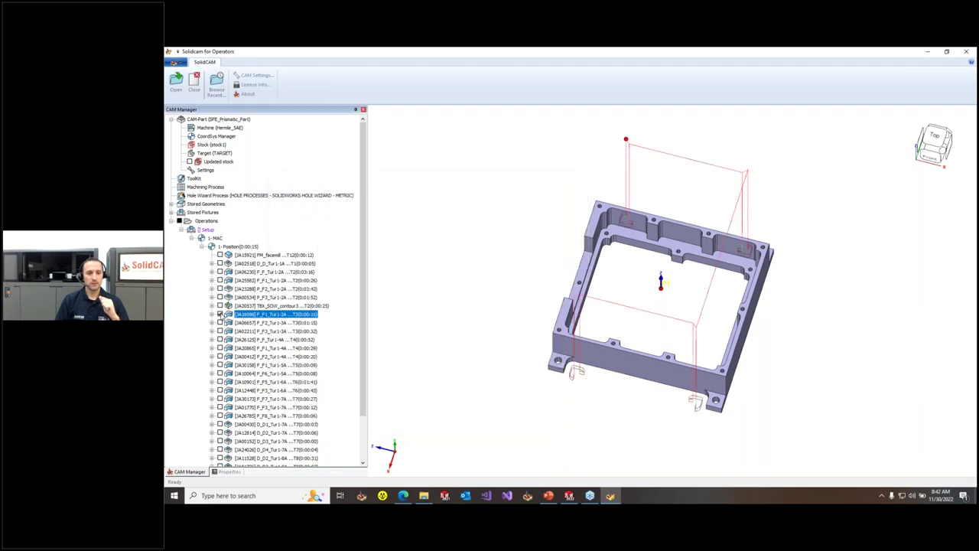
{"action": "left_click", "coordinate": [220, 322]}
{"action": "left_click", "coordinate": [221, 322]}
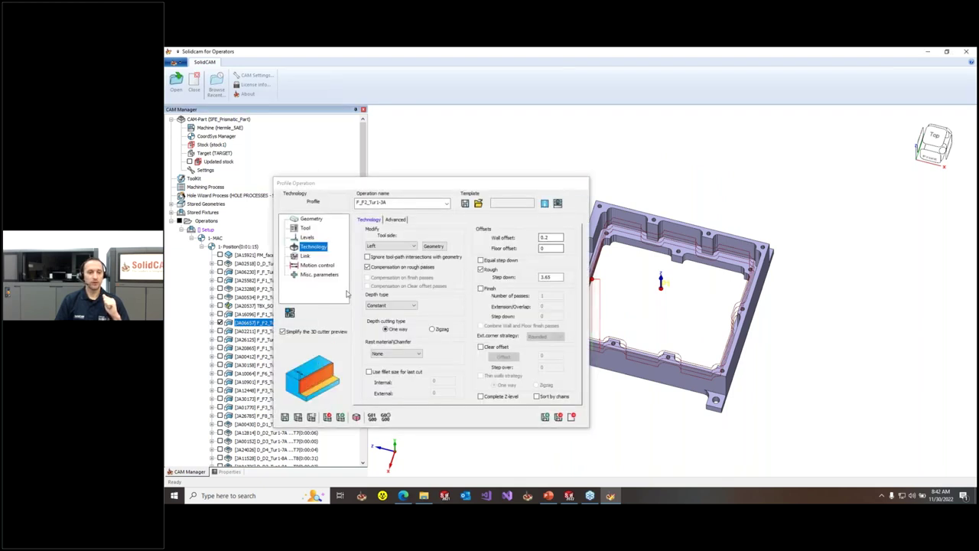
Step: Step down through the following operations and open P_F_Tur1-4A's settings
{"action": "key", "text": "Escape"}
{"action": "key", "text": "Down"}
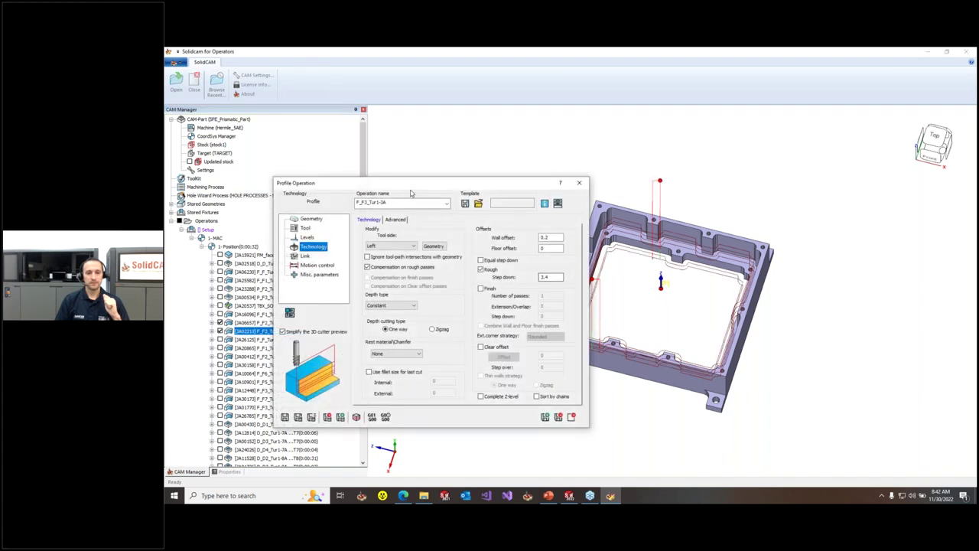
{"action": "key", "text": "Escape"}
{"action": "key", "text": "Down"}
{"action": "key", "text": "Return"}
Step: Move the P_F_Tur1-4A settings right of the part, orbit top-down, and select the finish passes value
{"action": "double_click", "coordinate": [550, 295]}
{"action": "type", "text": "2"}
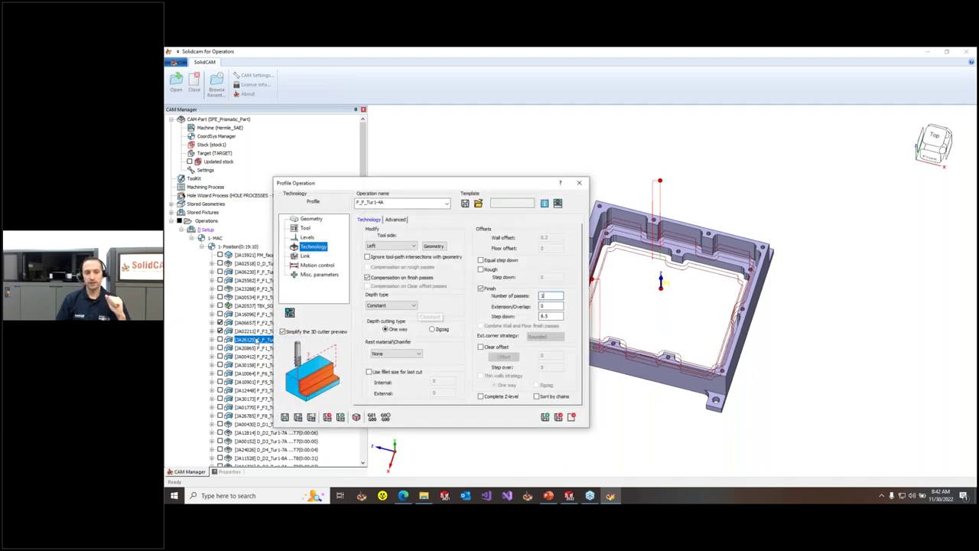
{"action": "left_click", "coordinate": [223, 337]}
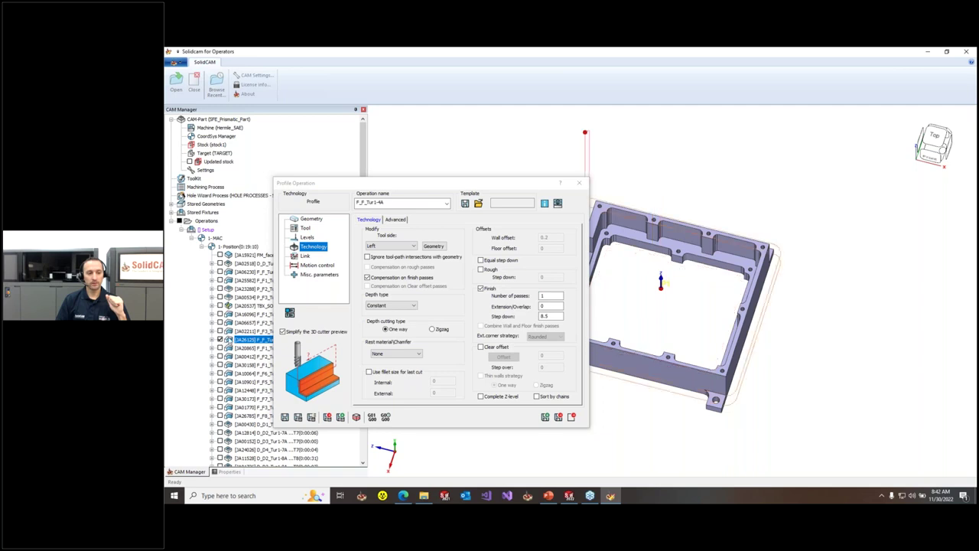
{"action": "left_click_drag", "start_coordinate": [312, 214], "coordinate": [699, 218]}
{"action": "middle_click_drag", "start_coordinate": [646, 258], "coordinate": [510, 264]}
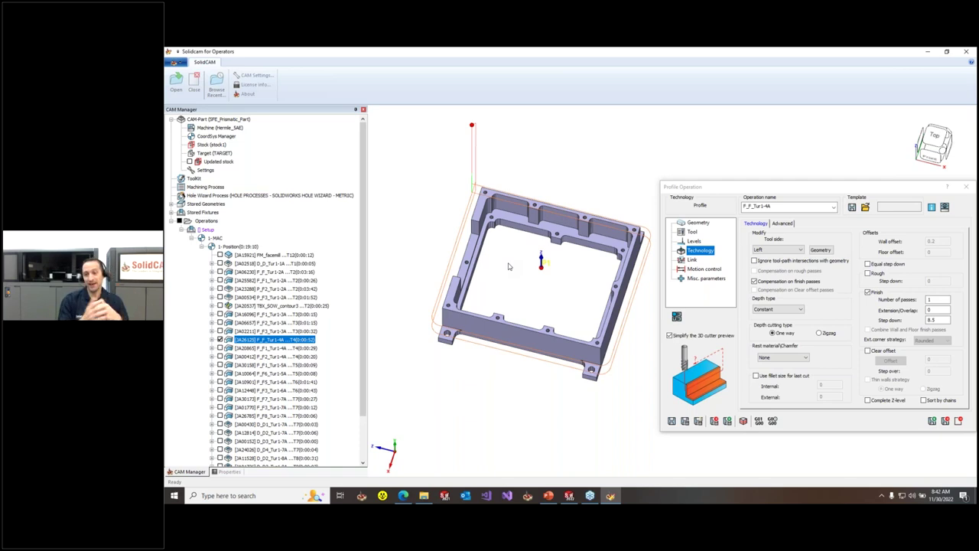
{"action": "left_click", "coordinate": [868, 292]}
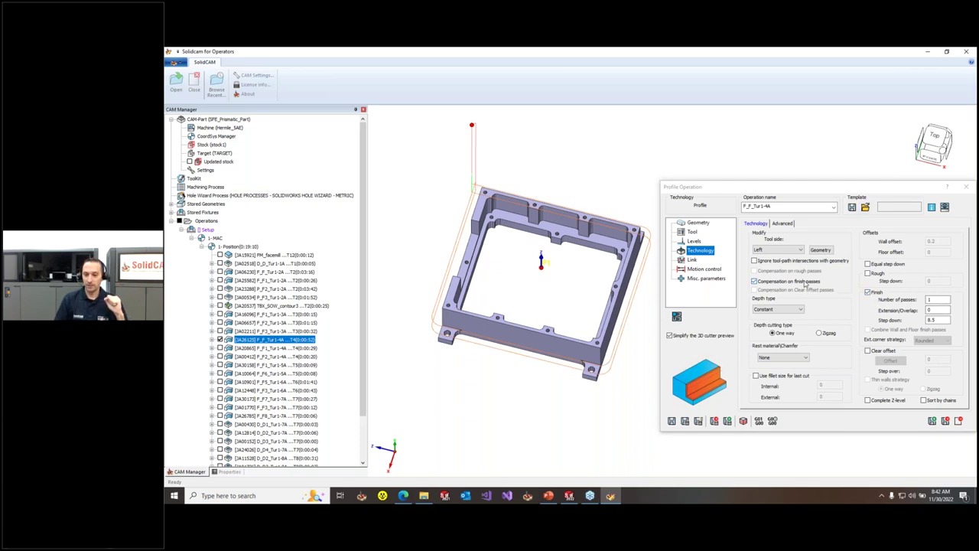
{"action": "left_click", "coordinate": [938, 320]}
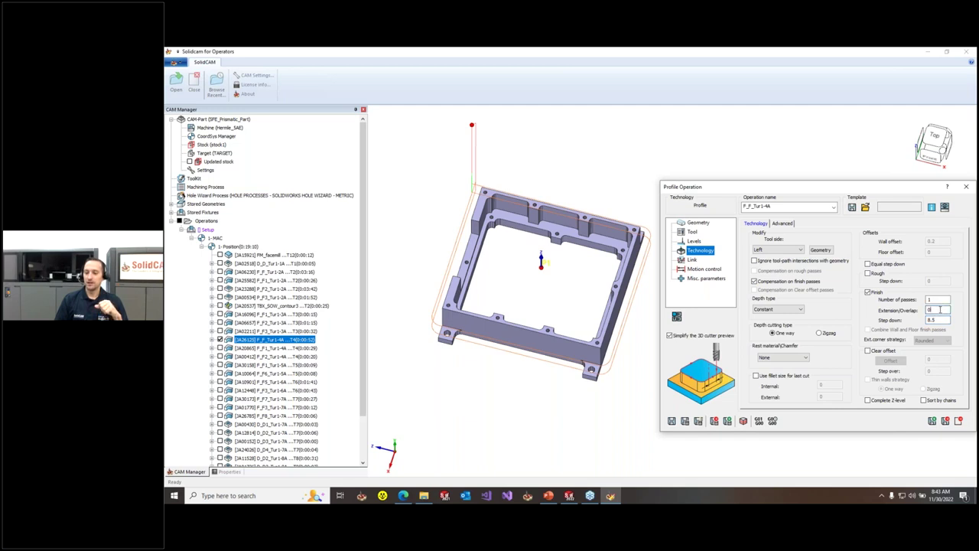
{"action": "double_click", "coordinate": [935, 299]}
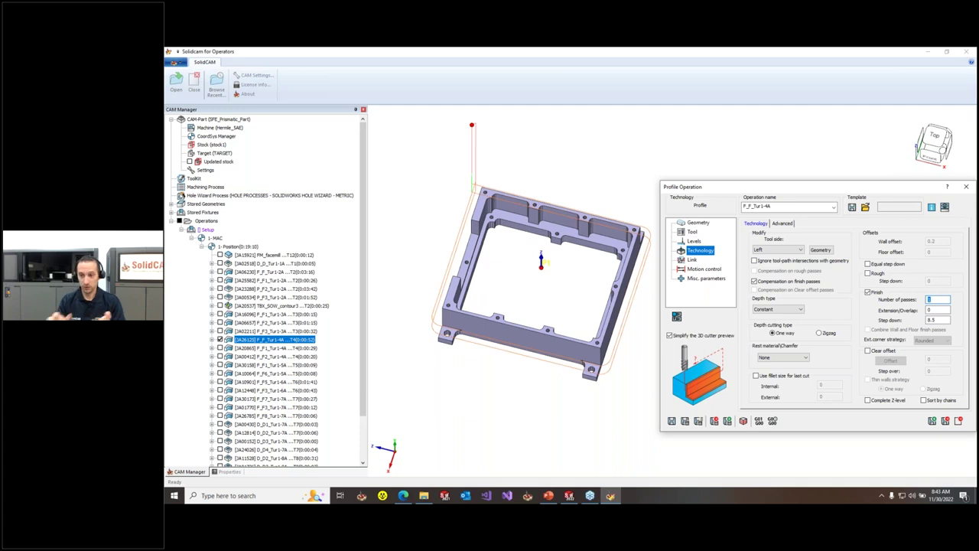
Step: Set P_F_Tur1-4A's number of finish passes to 2 and close the Profile Operation dialog
{"action": "type", "text": "2"}
{"action": "key", "text": "Tab"}
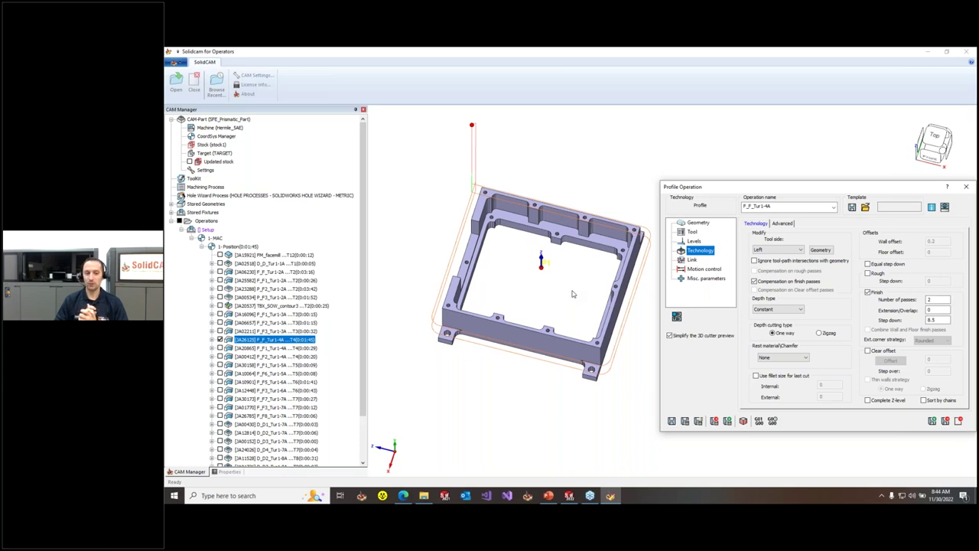
{"action": "left_click_drag", "start_coordinate": [741, 192], "coordinate": [734, 218]}
{"action": "mouse_move", "coordinate": [932, 326]}
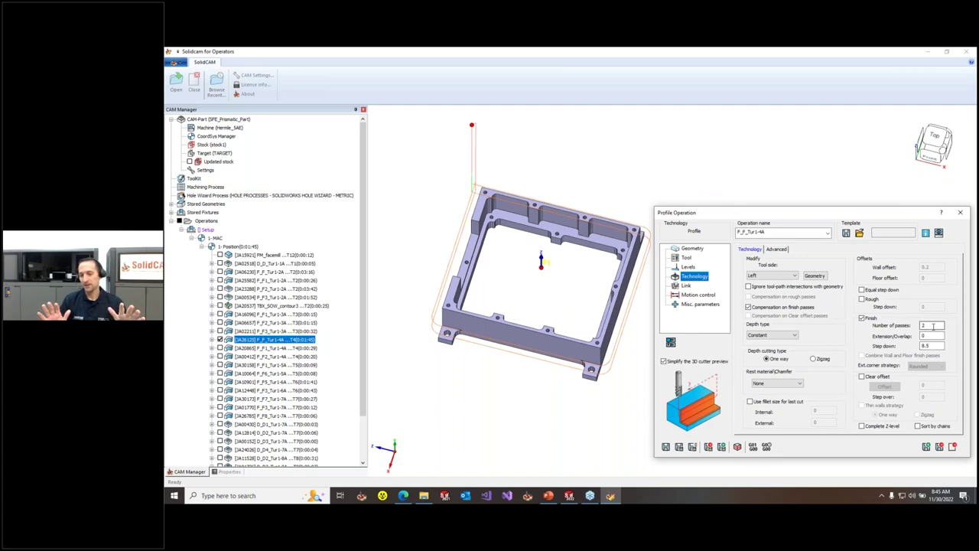
{"action": "left_click", "coordinate": [309, 255]}
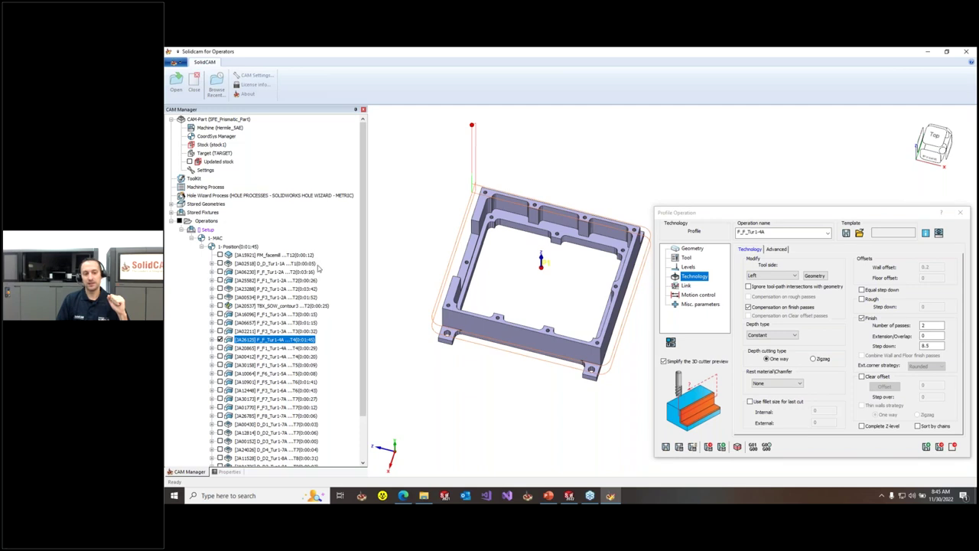
{"action": "left_click", "coordinate": [960, 212]}
{"action": "left_click", "coordinate": [205, 220]}
Step: Change the Operations CAM tree view to group operations under their tools
{"action": "right_click", "coordinate": [204, 222]}
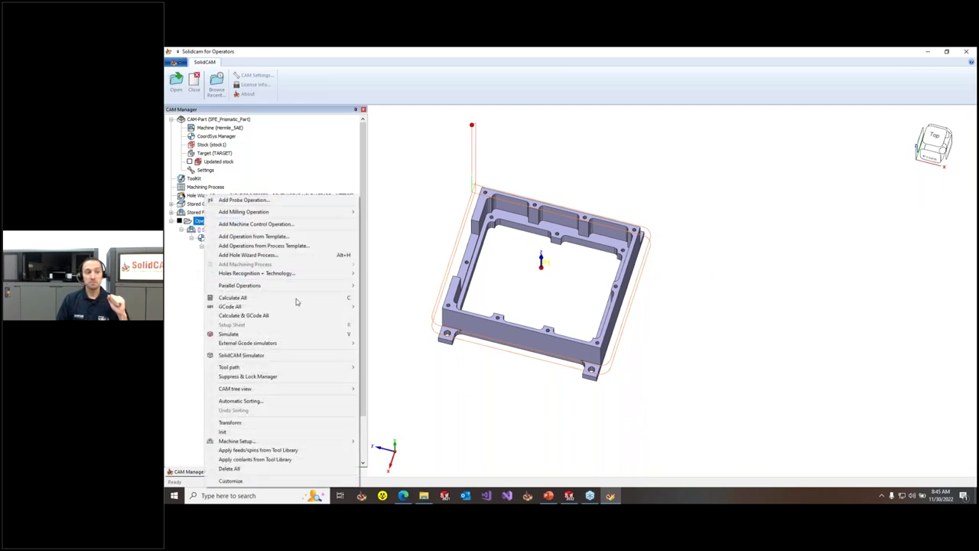
{"action": "mouse_move", "coordinate": [325, 390]}
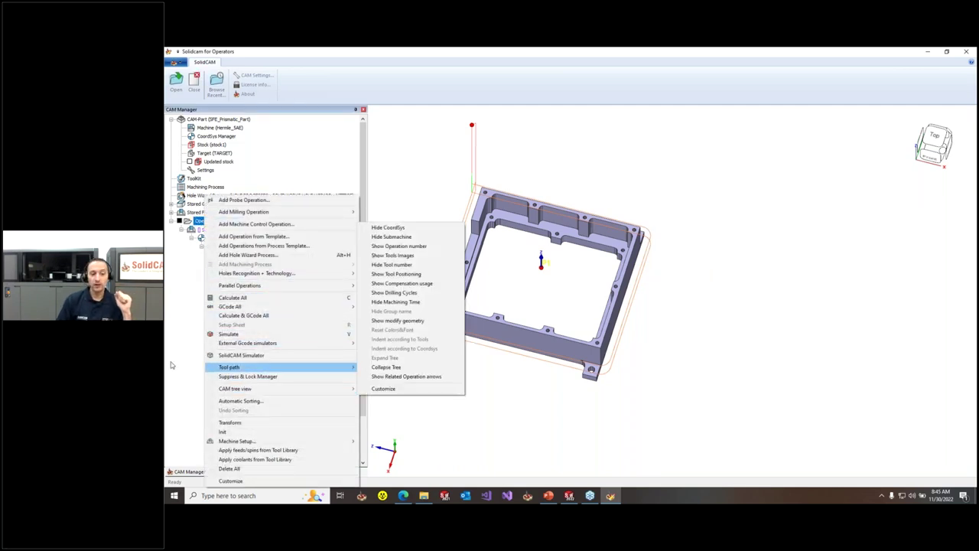
{"action": "left_click", "coordinate": [387, 225]}
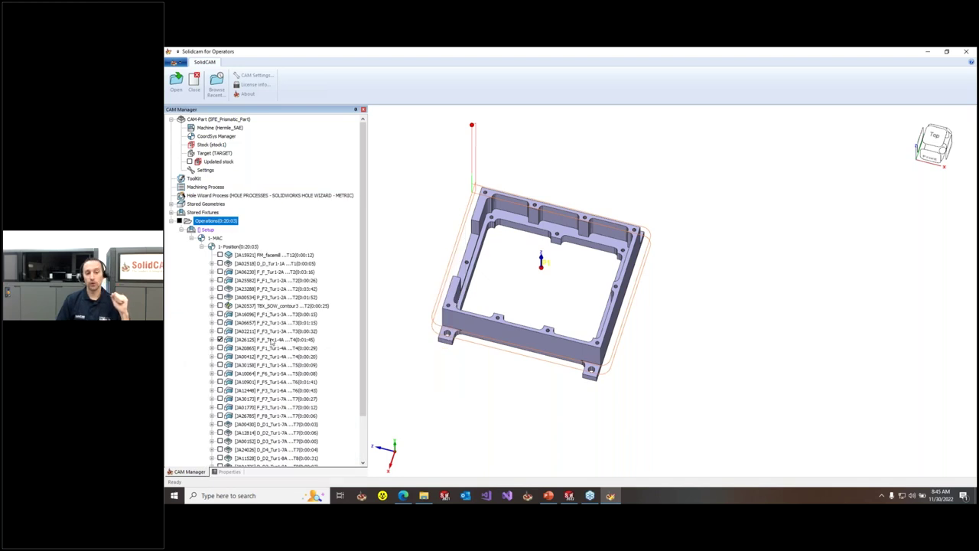
{"action": "right_click", "coordinate": [222, 223]}
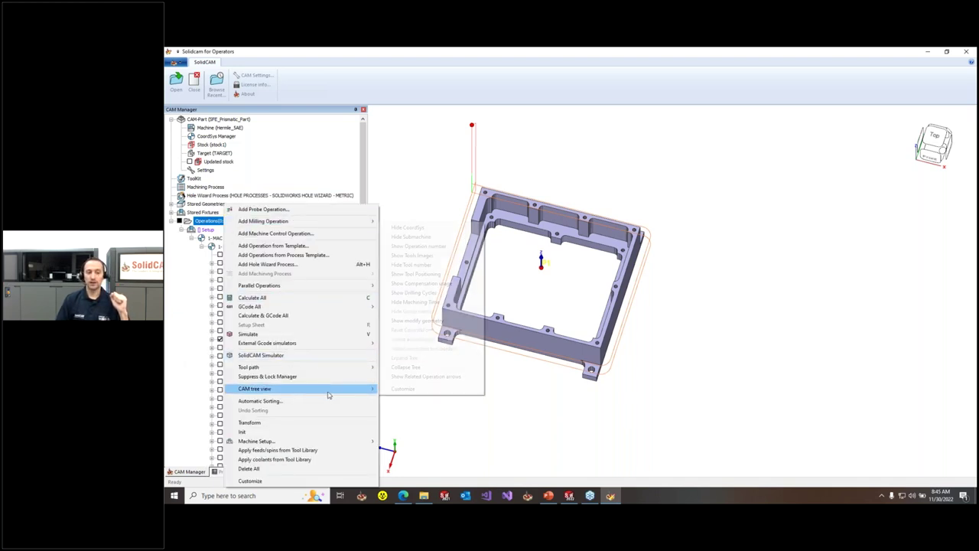
{"action": "mouse_move", "coordinate": [328, 391]}
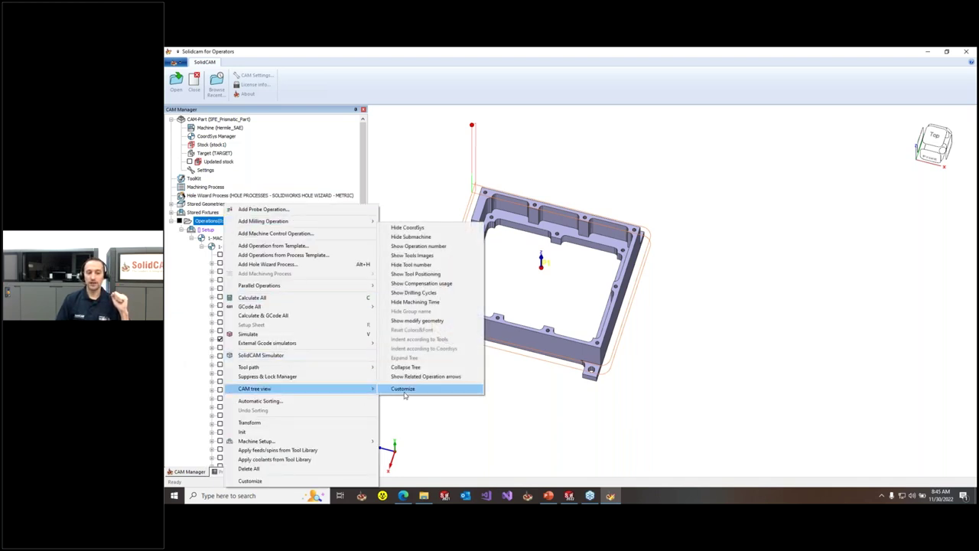
{"action": "left_click", "coordinate": [413, 255]}
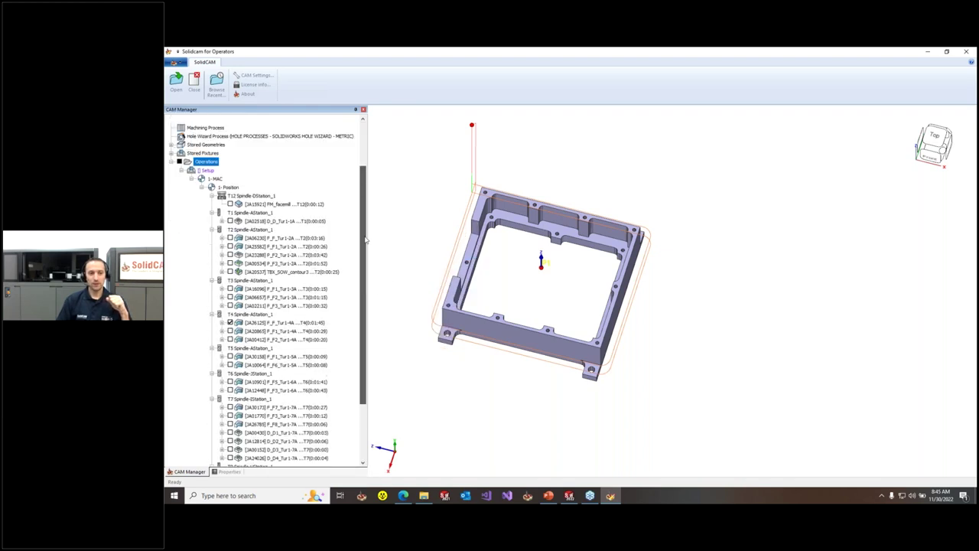
Step: Check cycle times of the FM_facemill, T1 and all five T2 operations
{"action": "left_click", "coordinate": [295, 247]}
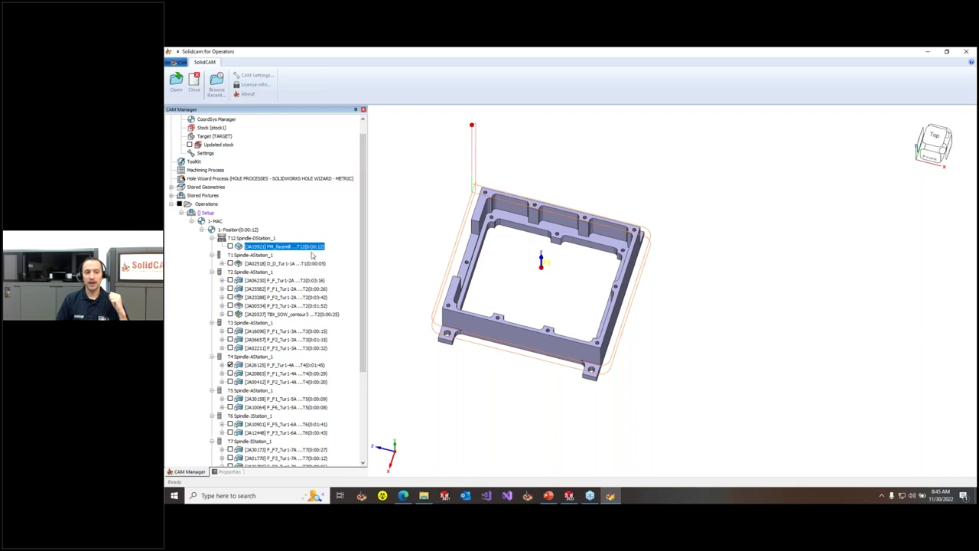
{"action": "left_click", "coordinate": [271, 263]}
{"action": "left_click", "coordinate": [281, 281]}
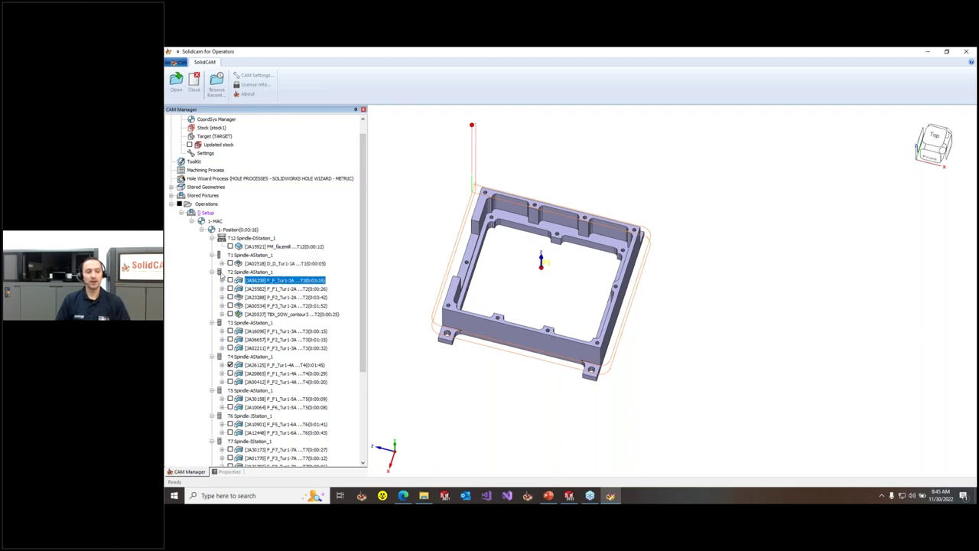
{"action": "left_click", "coordinate": [295, 315], "text": "shift"}
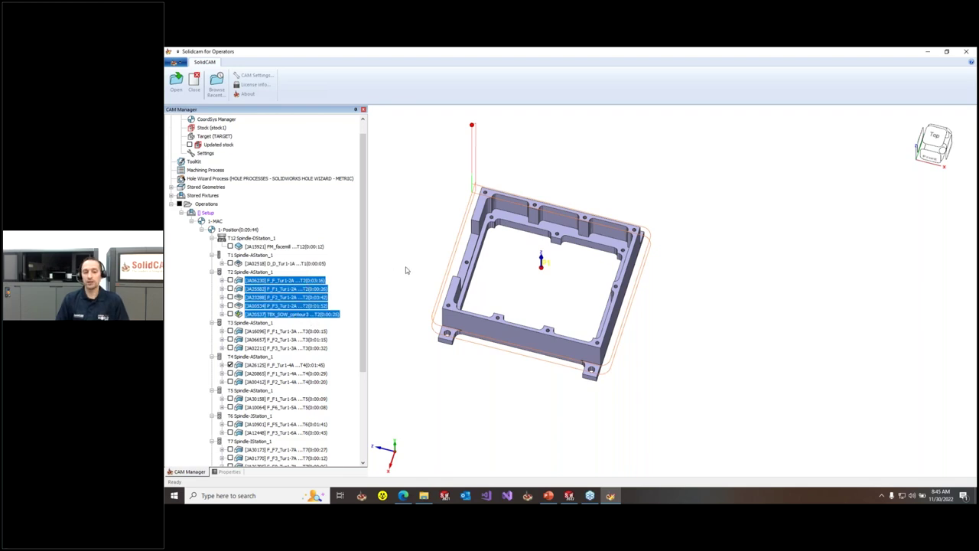
{"action": "right_click", "coordinate": [208, 205]}
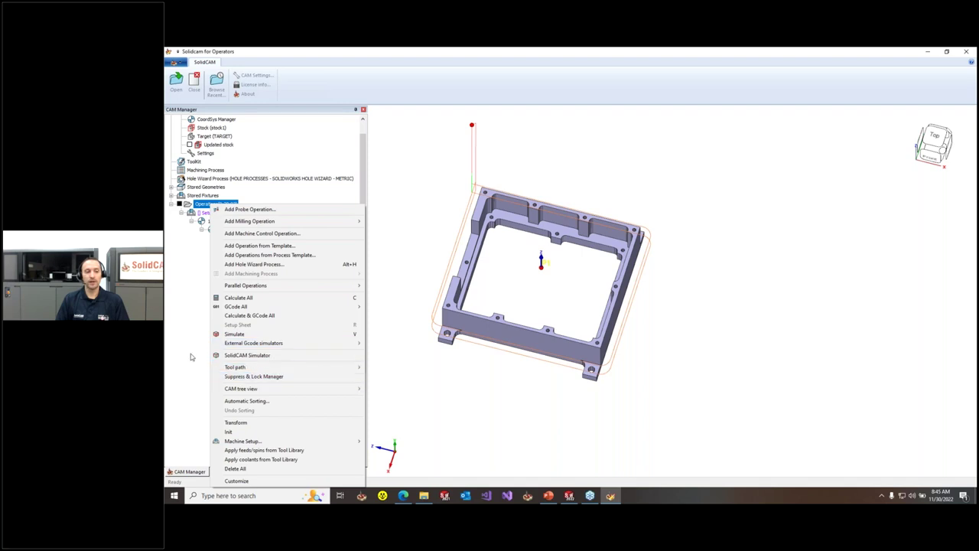
{"action": "left_click", "coordinate": [324, 377]}
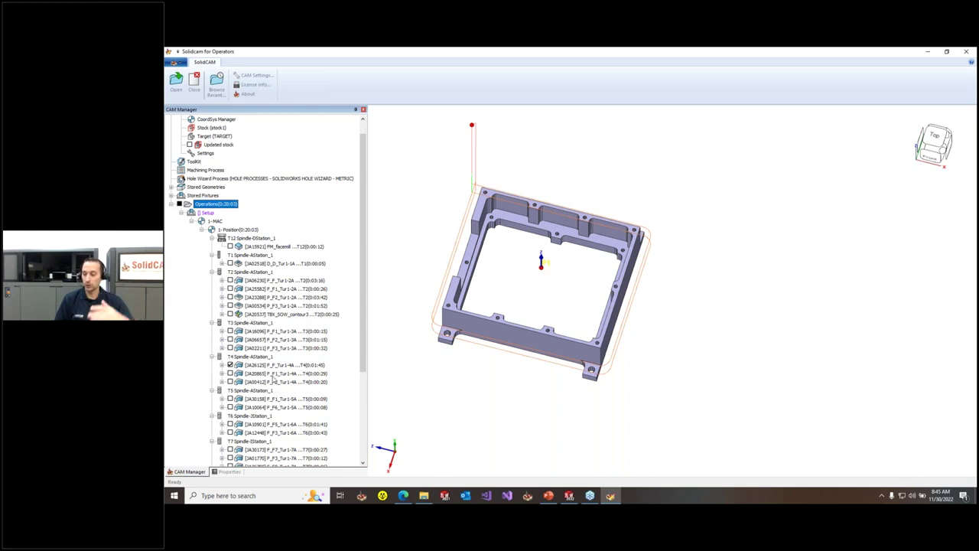
Step: Turn off grouping under tools via CAM tree view and select the facemill operation
{"action": "right_click", "coordinate": [229, 205]}
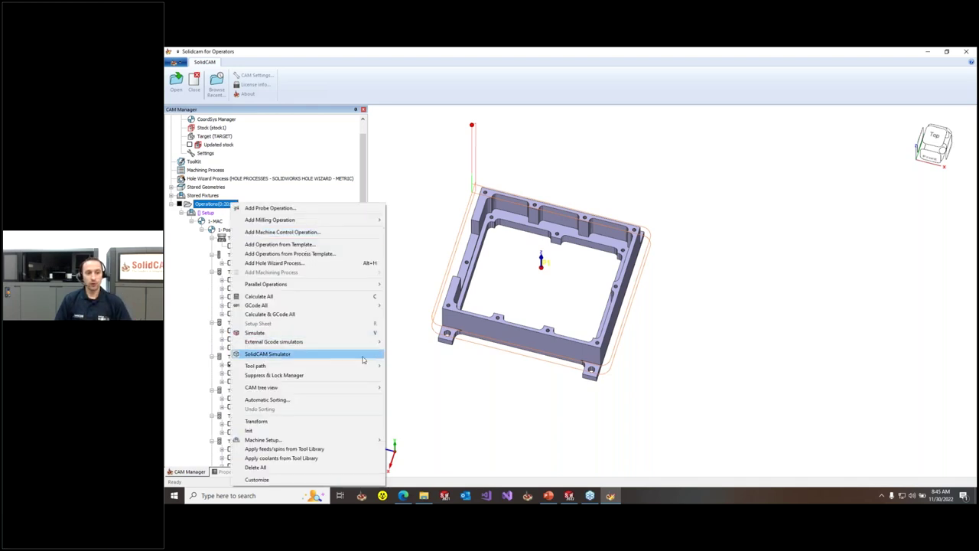
{"action": "mouse_move", "coordinate": [362, 392]}
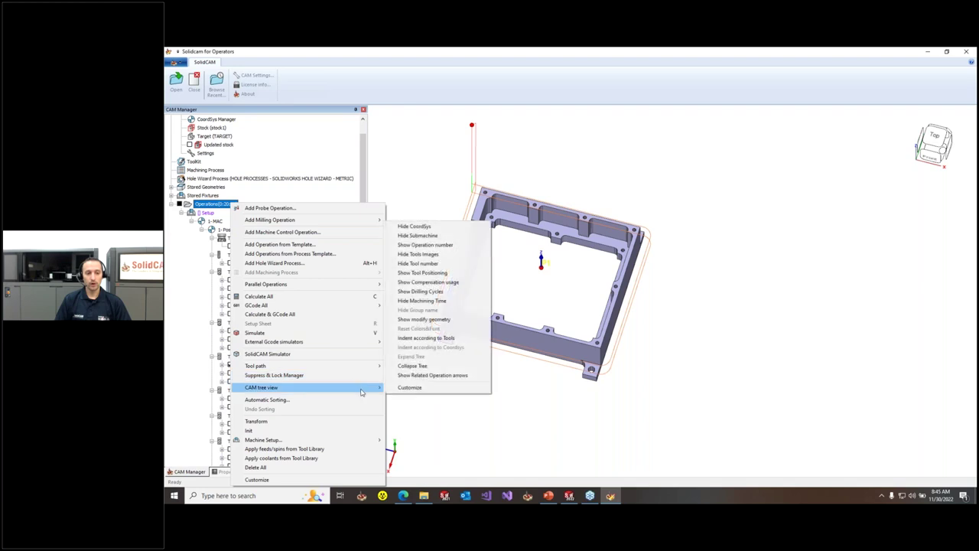
{"action": "left_click", "coordinate": [418, 254]}
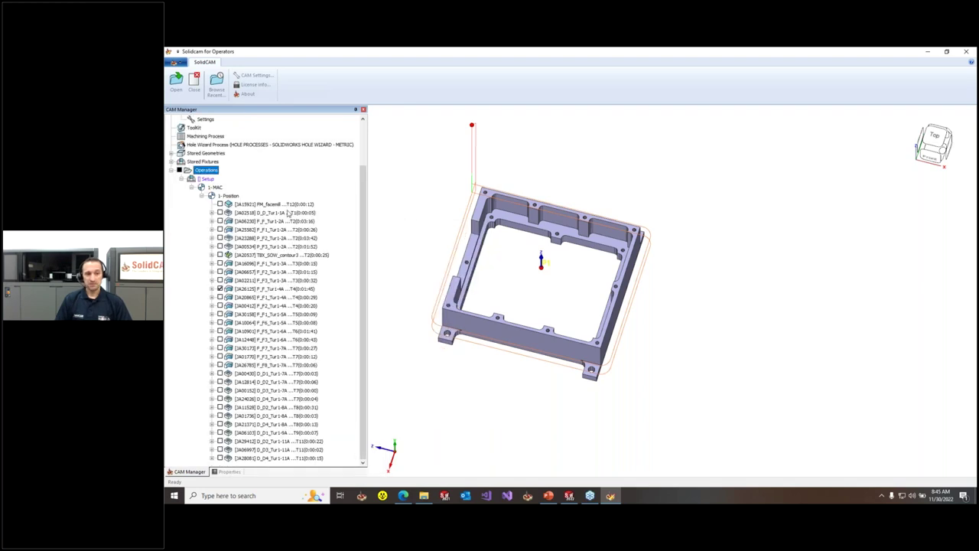
{"action": "left_click", "coordinate": [290, 204]}
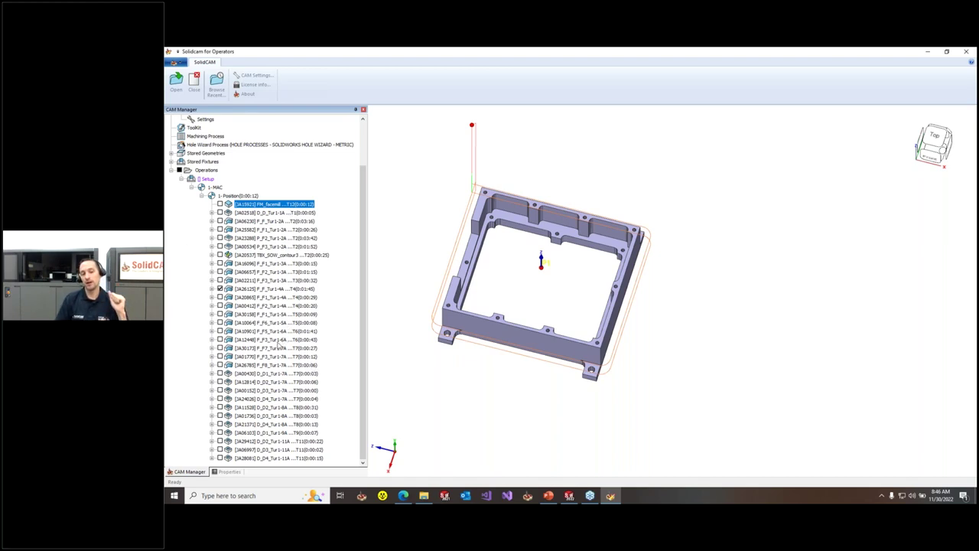
{"action": "scroll", "coordinate": [277, 336], "scroll_direction": "up", "scroll_amount": 3}
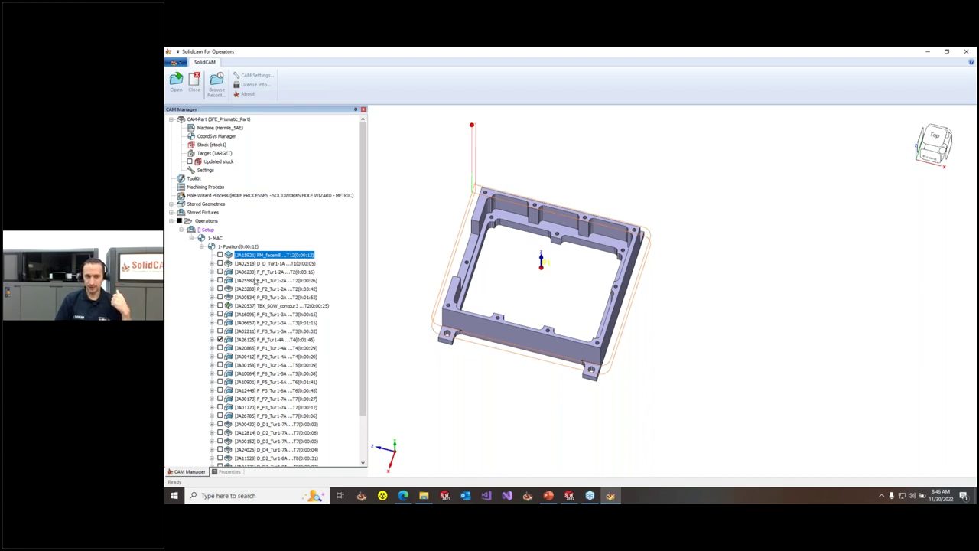
{"action": "left_click", "coordinate": [208, 221]}
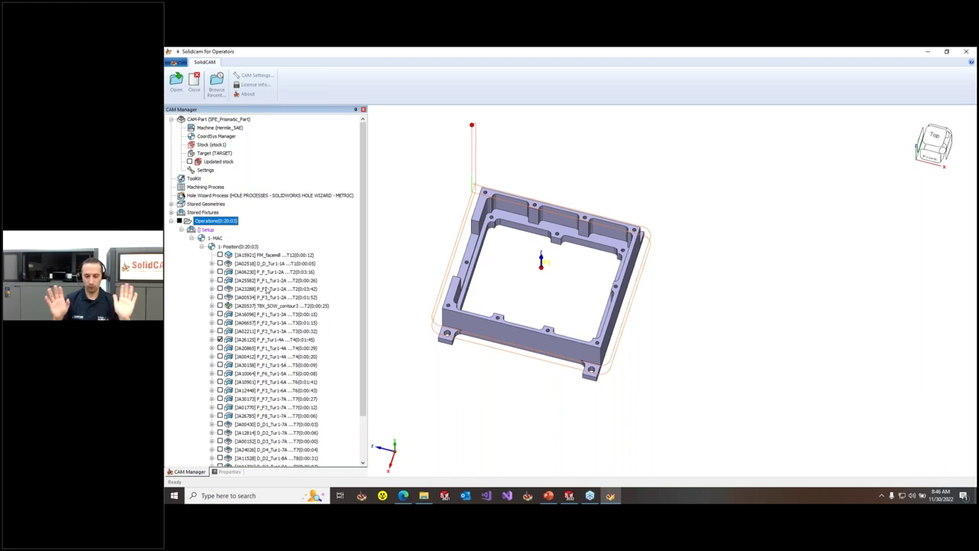
{"action": "right_click", "coordinate": [238, 120]}
Step: Open SFE_5x_MultiBlade from Recent CAM-Parts and orbit to look down on the impeller
{"action": "mouse_move", "coordinate": [337, 265]}
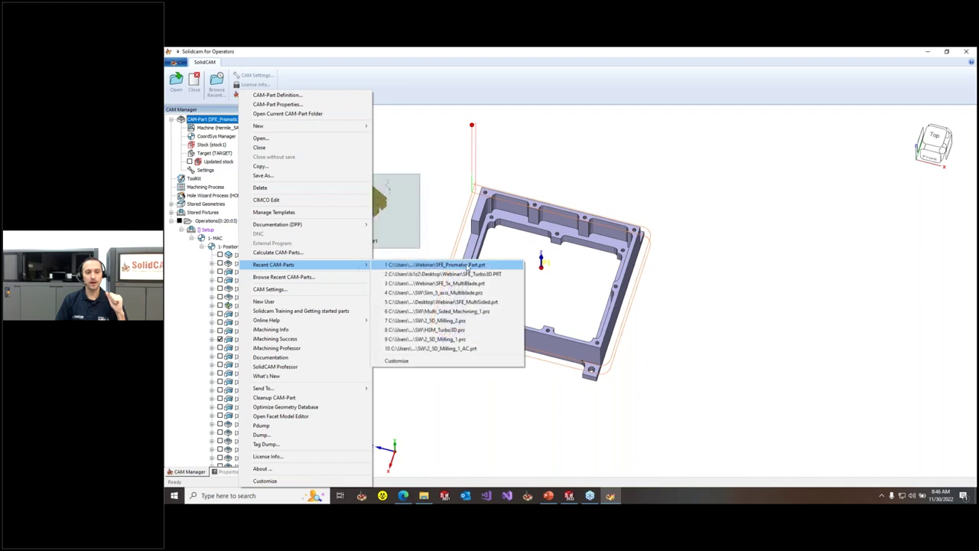
{"action": "left_click", "coordinate": [494, 284]}
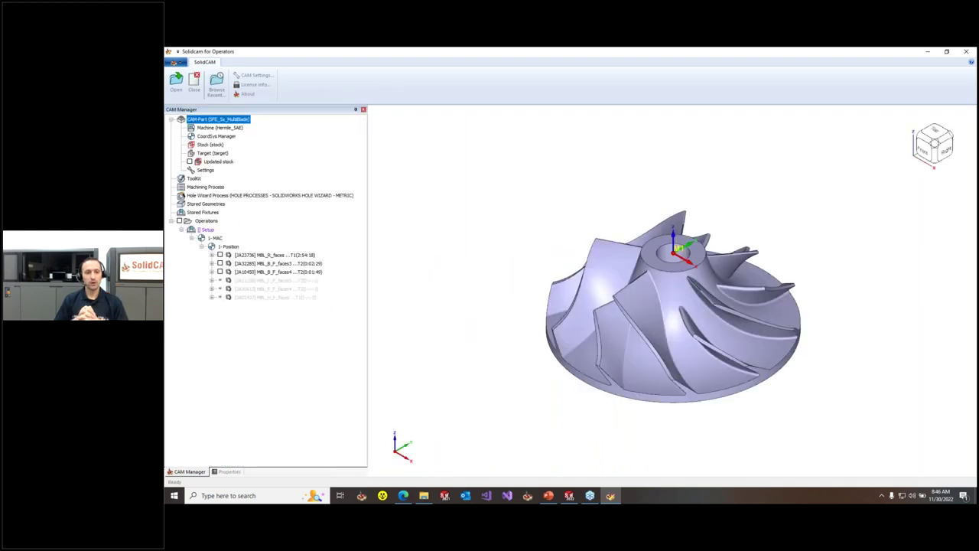
{"action": "middle_click_drag", "start_coordinate": [524, 225], "coordinate": [605, 298]}
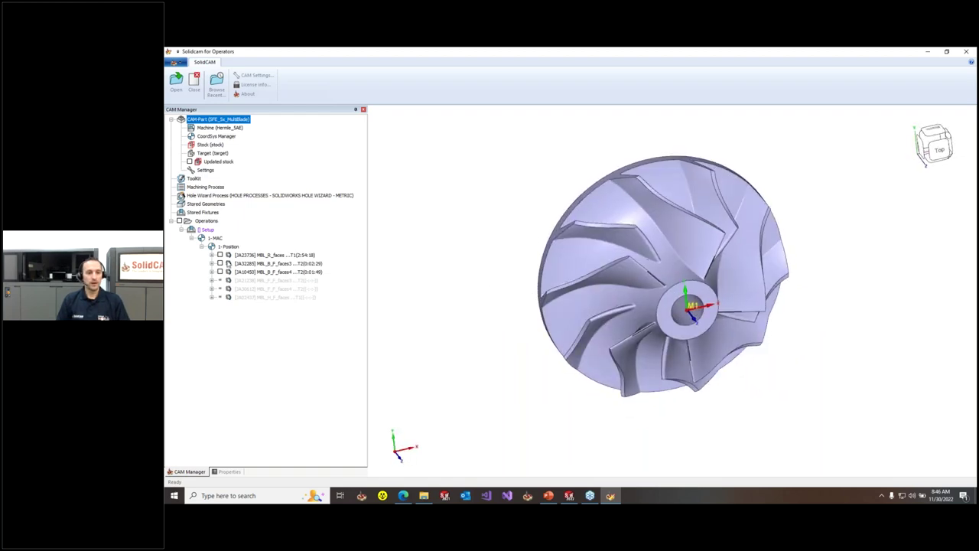
{"action": "middle_click_drag", "start_coordinate": [499, 194], "coordinate": [498, 194]}
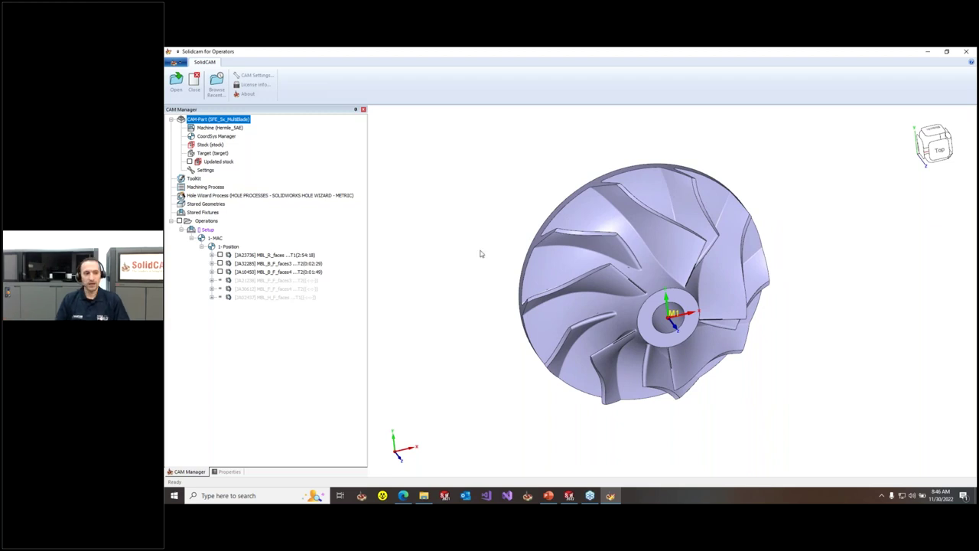
Step: Play MBL_B_F_faces4 in the SolidCAM Simulator, pause partway, and exit
{"action": "right_click", "coordinate": [276, 273]}
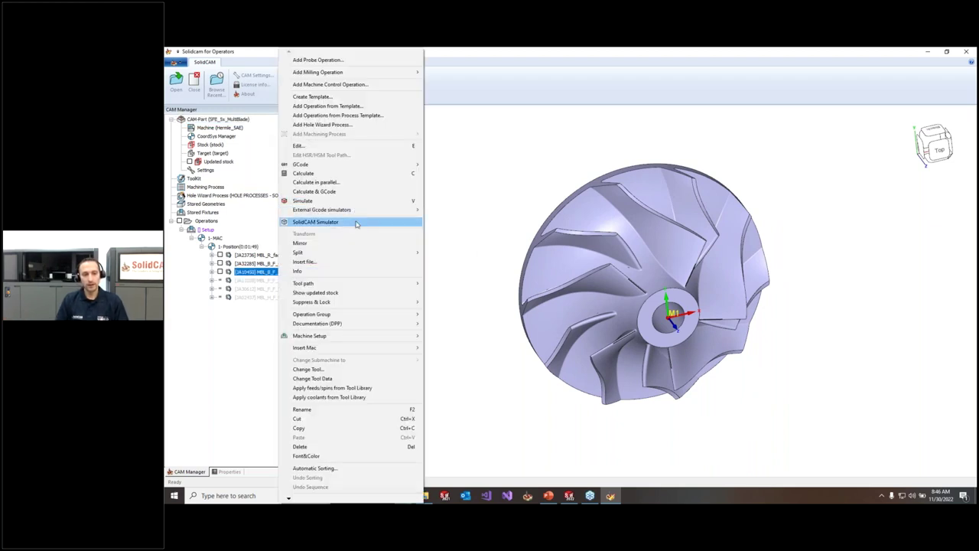
{"action": "left_click", "coordinate": [356, 222]}
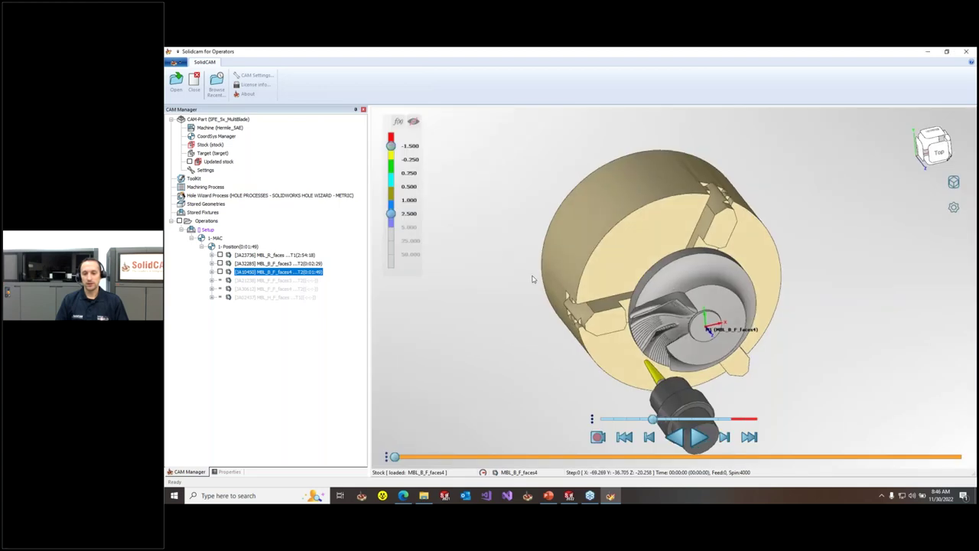
{"action": "left_click", "coordinate": [698, 436]}
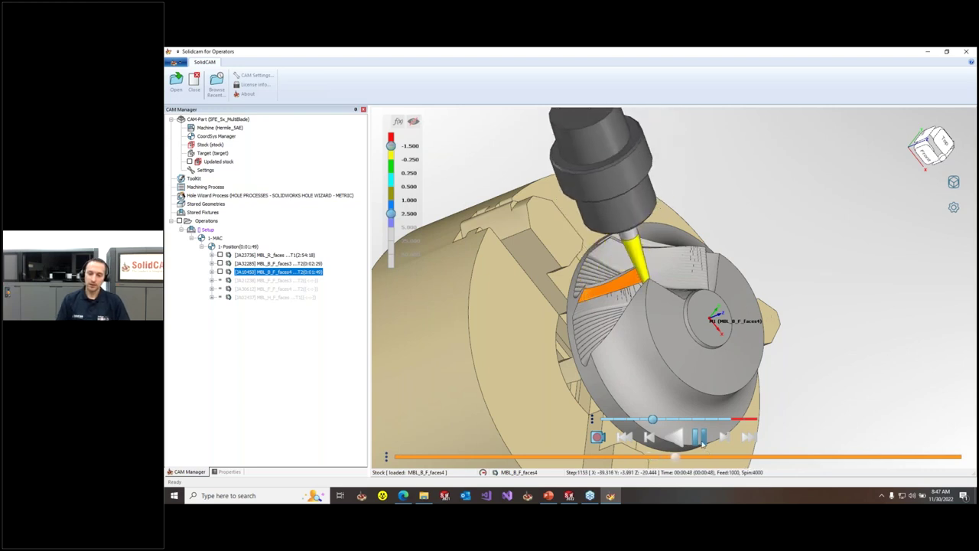
{"action": "key", "text": "space"}
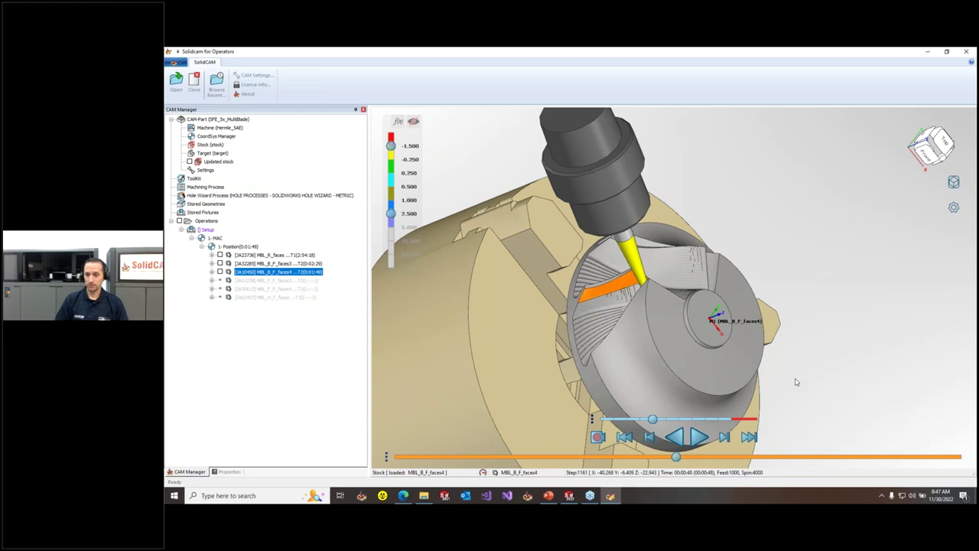
{"action": "right_click", "coordinate": [825, 182]}
{"action": "left_click", "coordinate": [845, 406]}
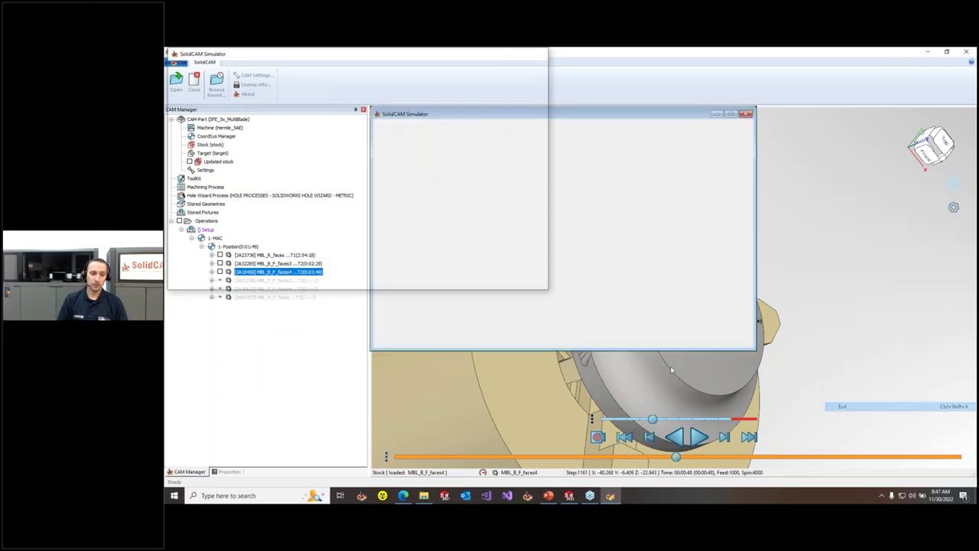
Step: Start a Machine Simulation run of MBL_B_F_faces4 from a frontal machine view
{"action": "right_click", "coordinate": [257, 272]}
{"action": "left_click", "coordinate": [321, 202]}
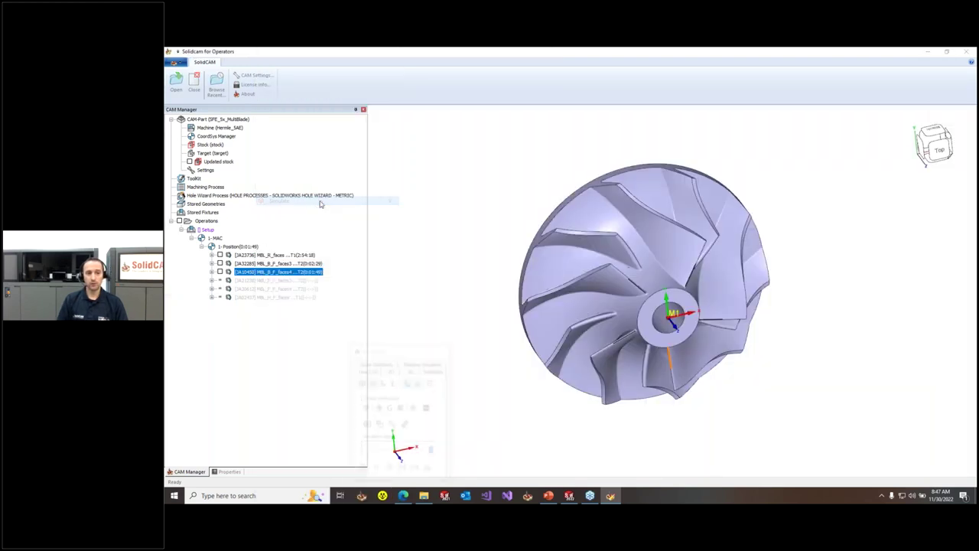
{"action": "left_click", "coordinate": [422, 370]}
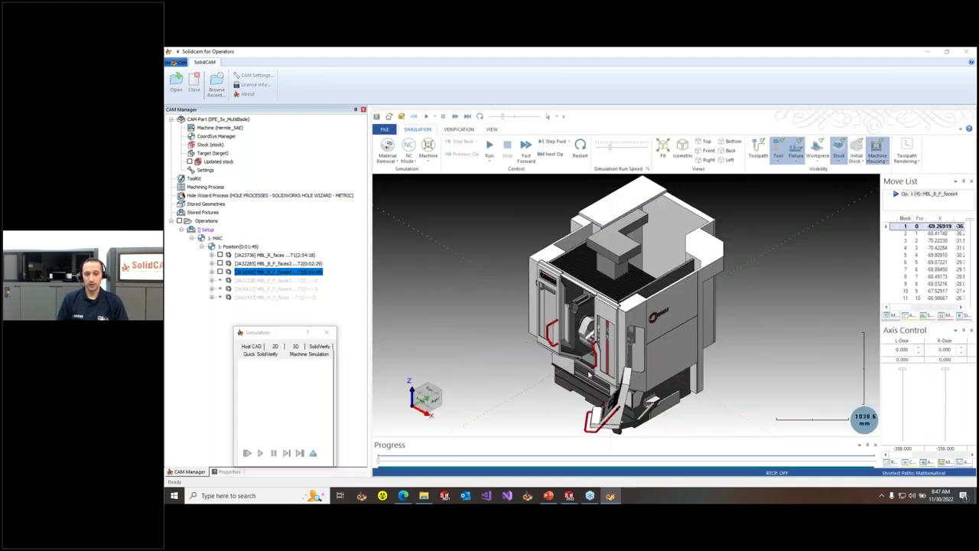
{"action": "middle_click_drag", "start_coordinate": [538, 375], "coordinate": [574, 338]}
{"action": "left_click", "coordinate": [490, 147]}
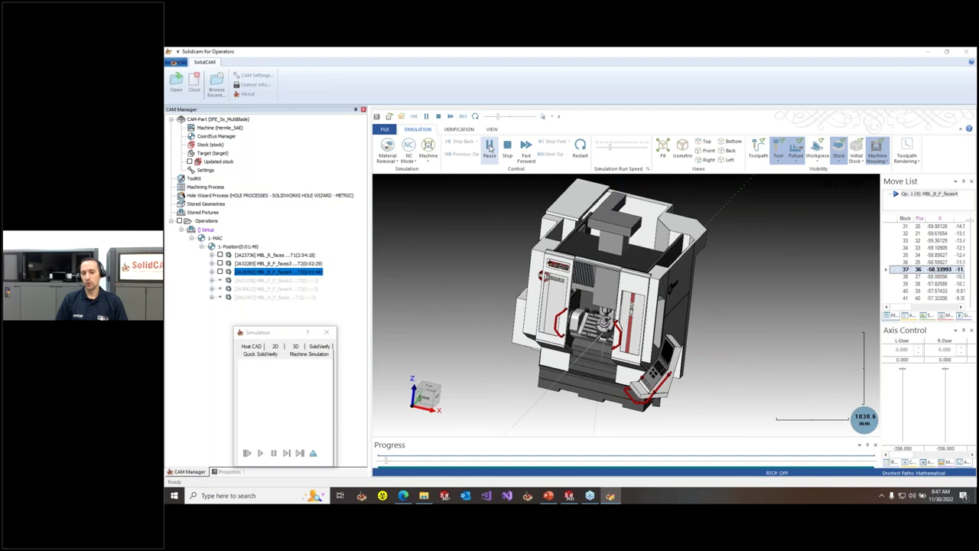
Step: Zoom and orbit onto the chuck, stop the run, and close the Simulation dialog
{"action": "scroll", "coordinate": [651, 314], "scroll_direction": "up", "scroll_amount": 5}
{"action": "scroll", "coordinate": [652, 314], "scroll_direction": "up", "scroll_amount": 2}
{"action": "middle_click_drag", "start_coordinate": [652, 314], "coordinate": [695, 294]}
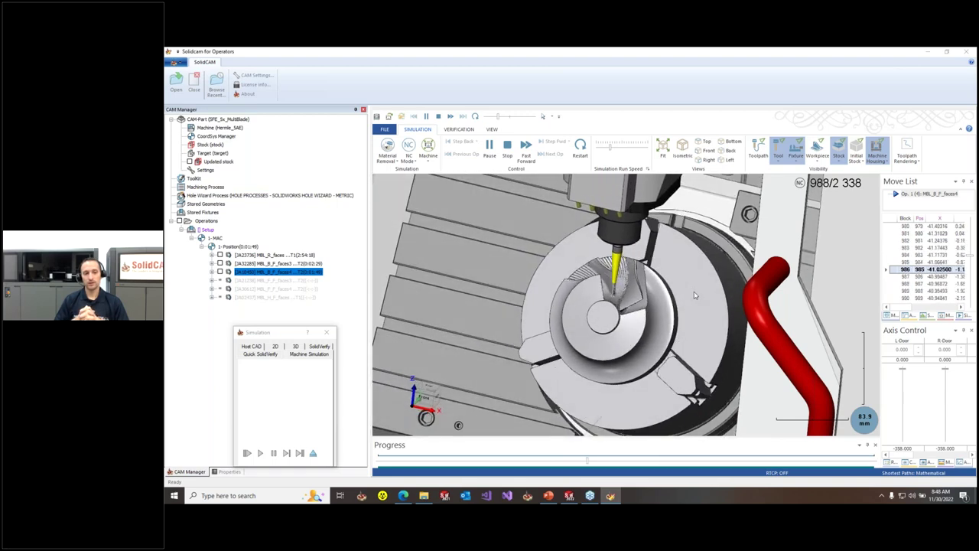
{"action": "left_click", "coordinate": [490, 146]}
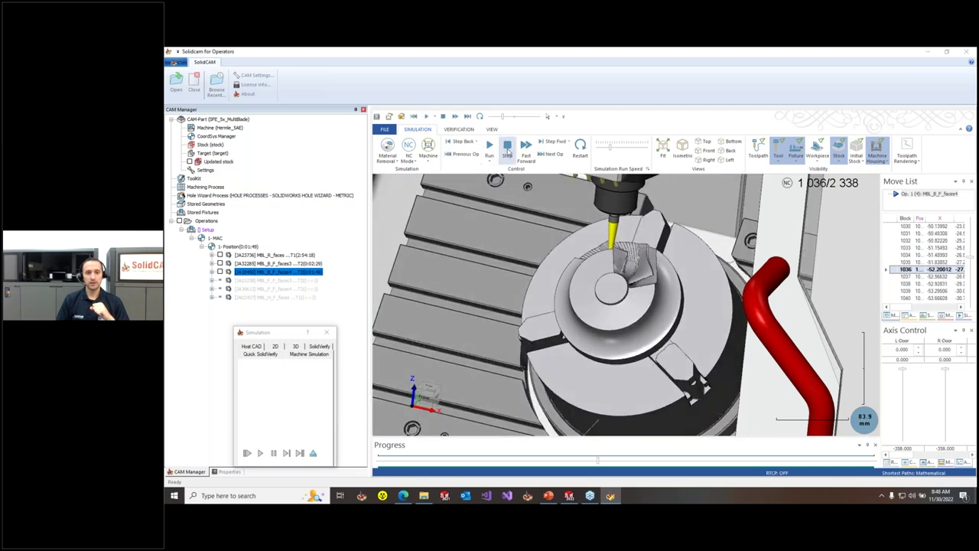
{"action": "left_click", "coordinate": [327, 332]}
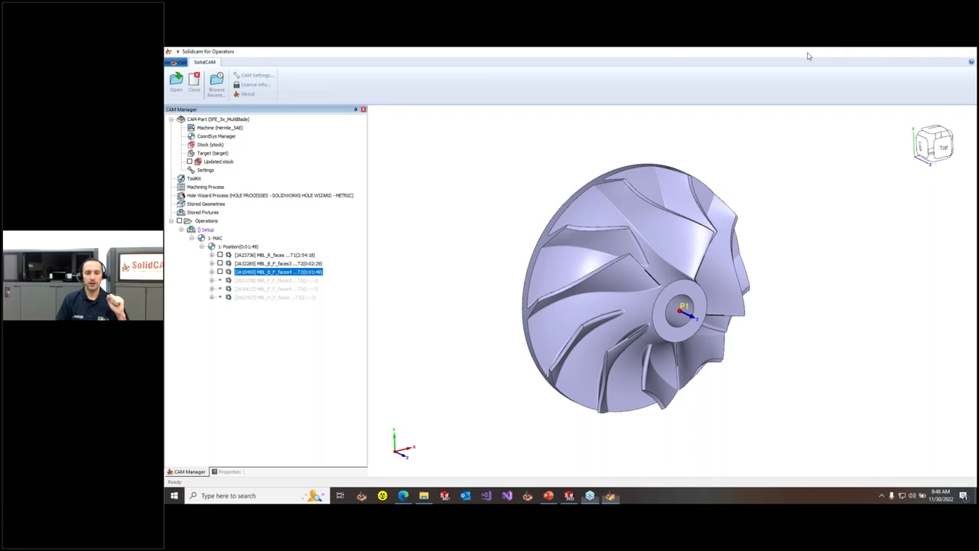
{"action": "left_click", "coordinate": [611, 496]}
Step: Present the PowerPoint deck from slide 7 'Live demonstration', advancing to slide 8 on licensing modes
{"action": "left_click", "coordinate": [548, 495]}
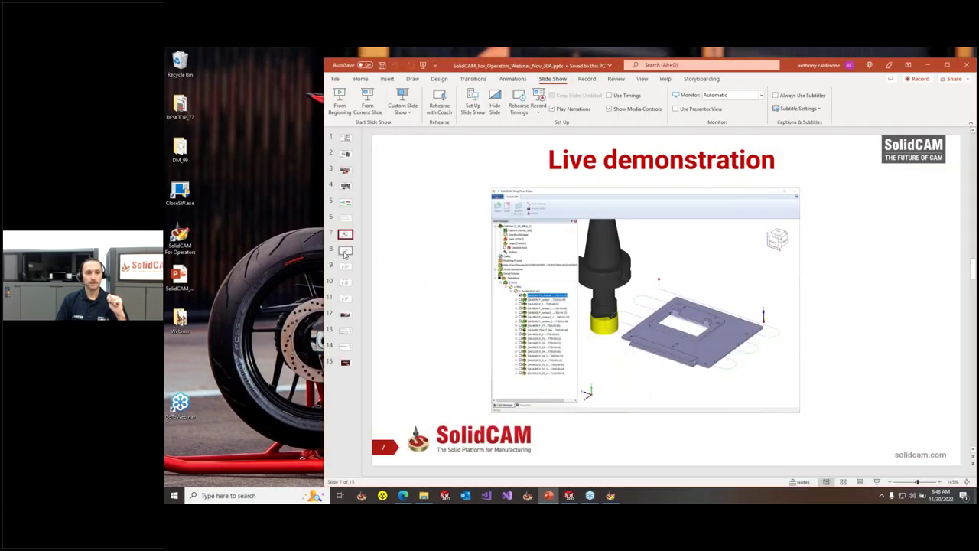
{"action": "left_click", "coordinate": [345, 251]}
{"action": "left_click", "coordinate": [345, 233]}
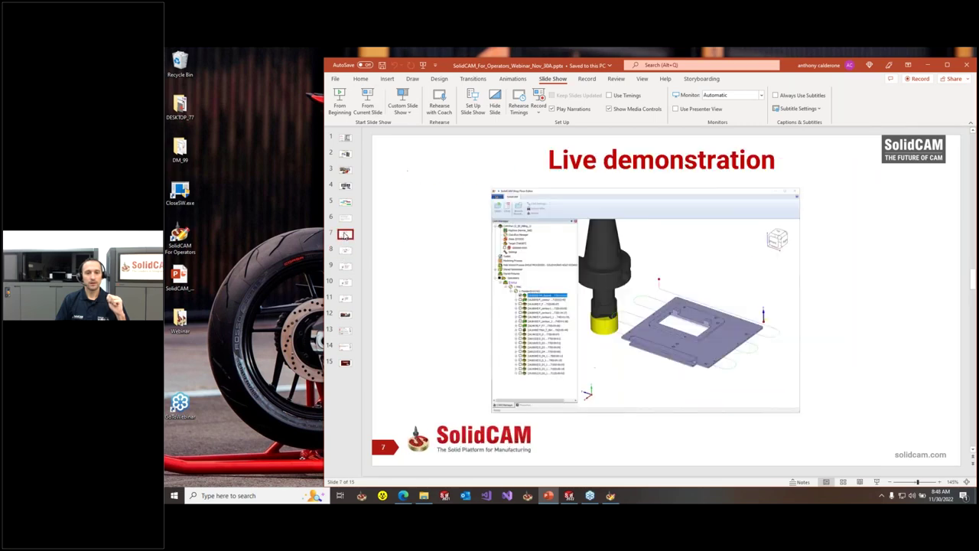
{"action": "left_click", "coordinate": [370, 106]}
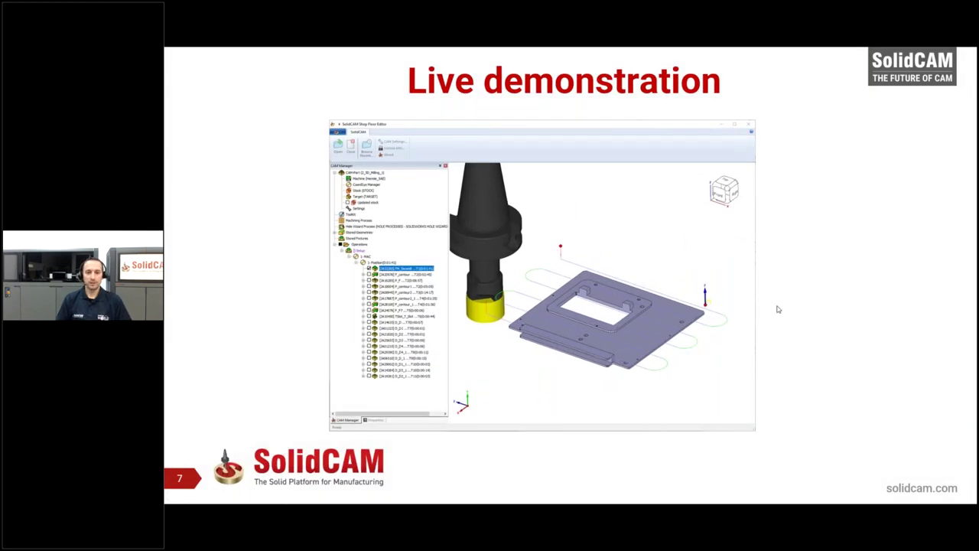
{"action": "left_click", "coordinate": [777, 309]}
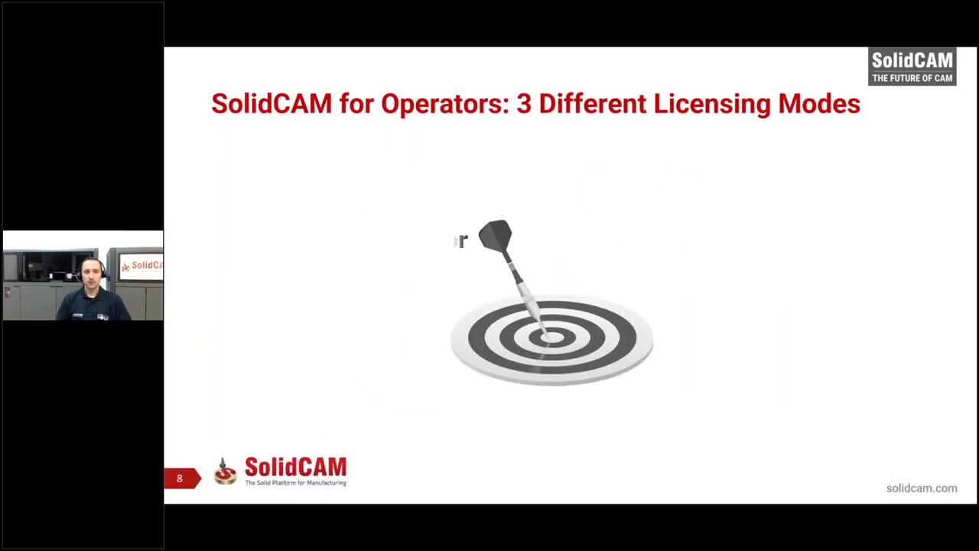